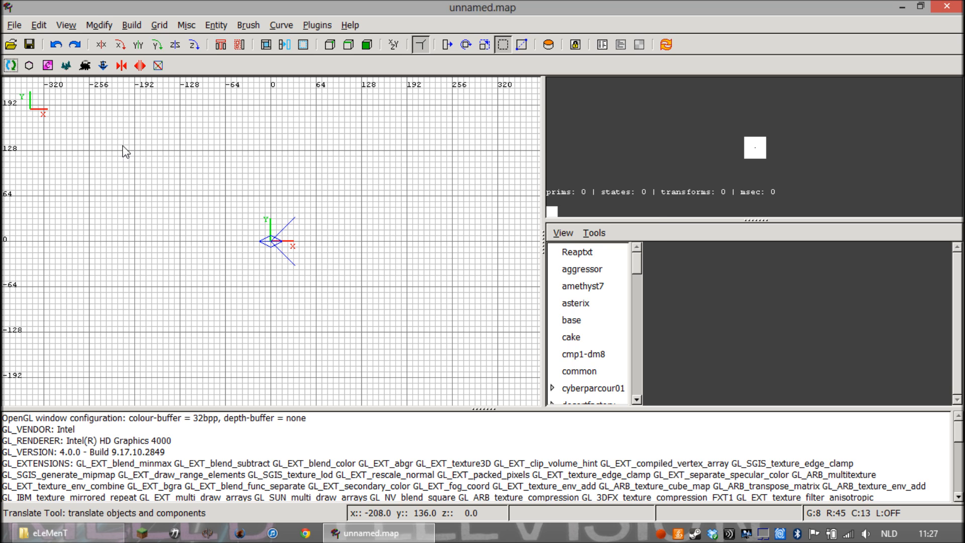
key("p")
left_click_drag(230, 172, 235, 261)
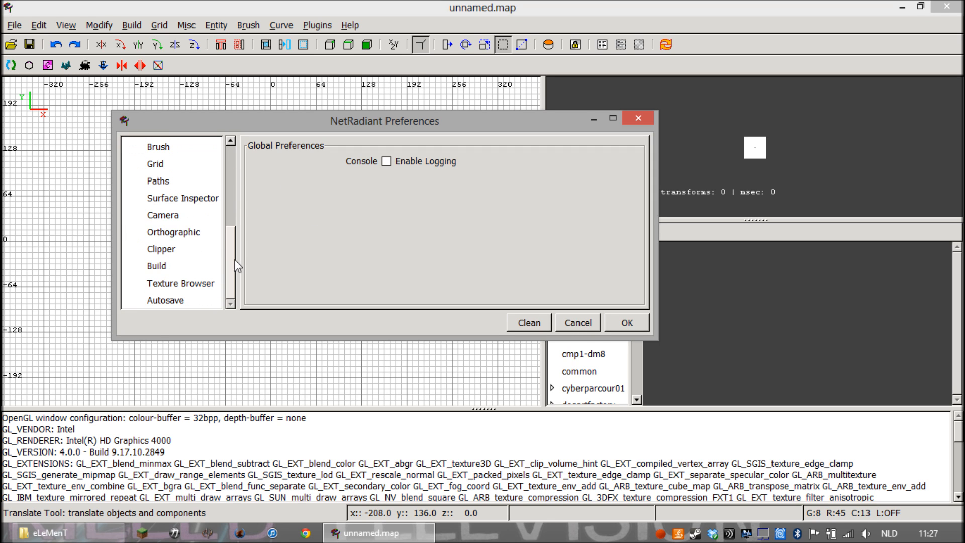
left_click(578, 323)
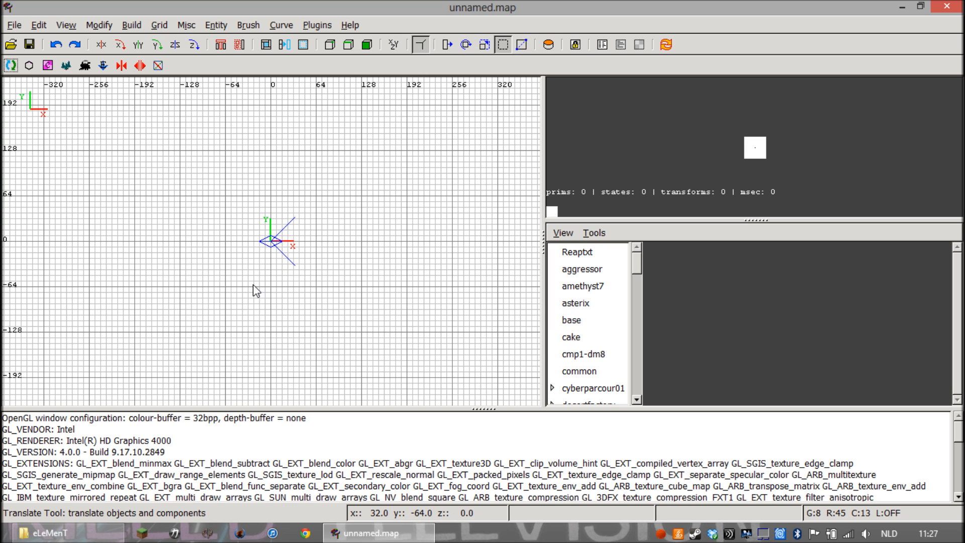
left_click(67, 25)
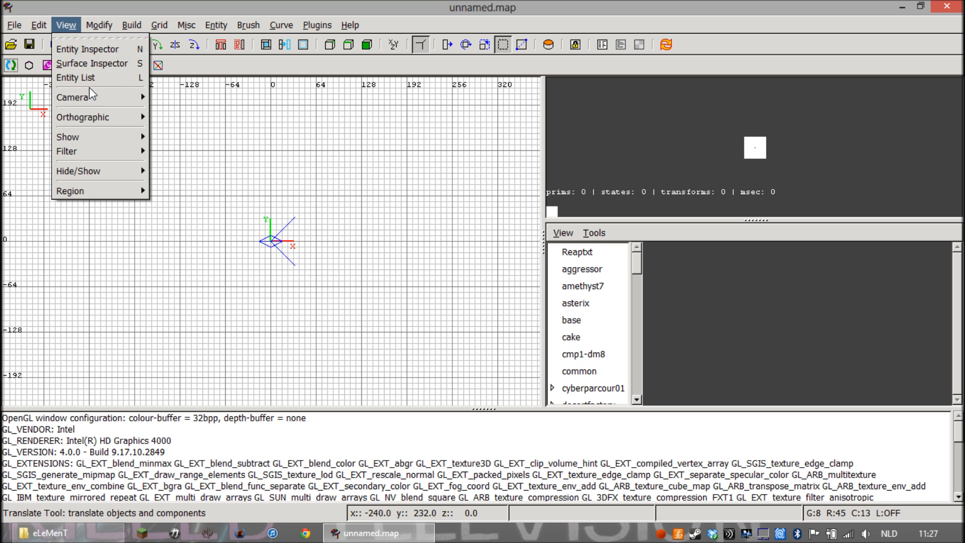
mouse_move(92, 117)
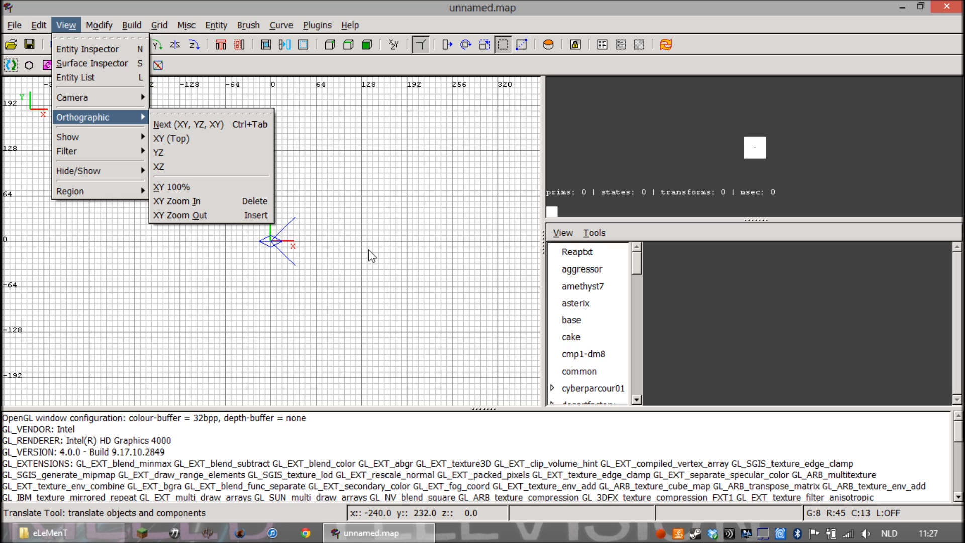
left_click(353, 236)
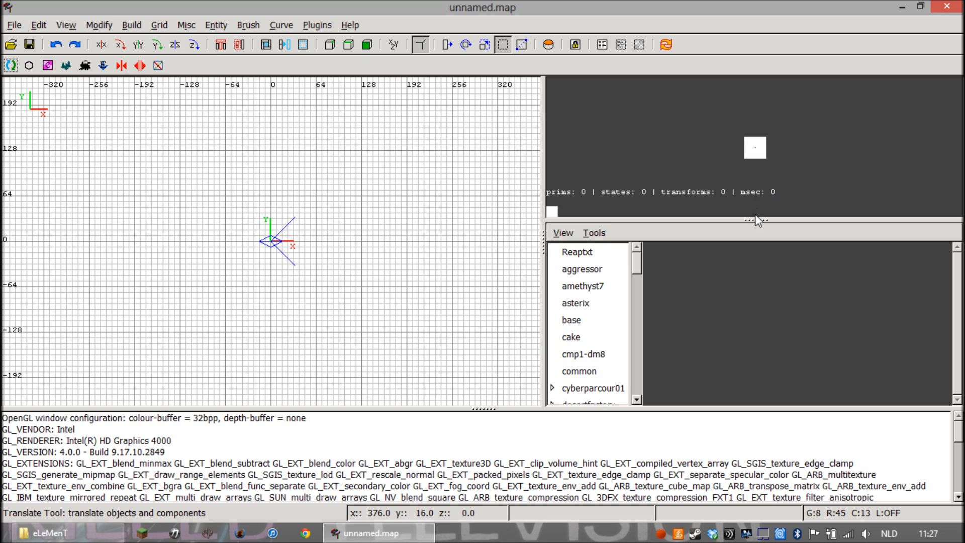
Enlarge the 3D camera view slightly and draw a brush about 352 by 40 units near the origin in the XY view
left_click_drag(756, 220, 756, 245)
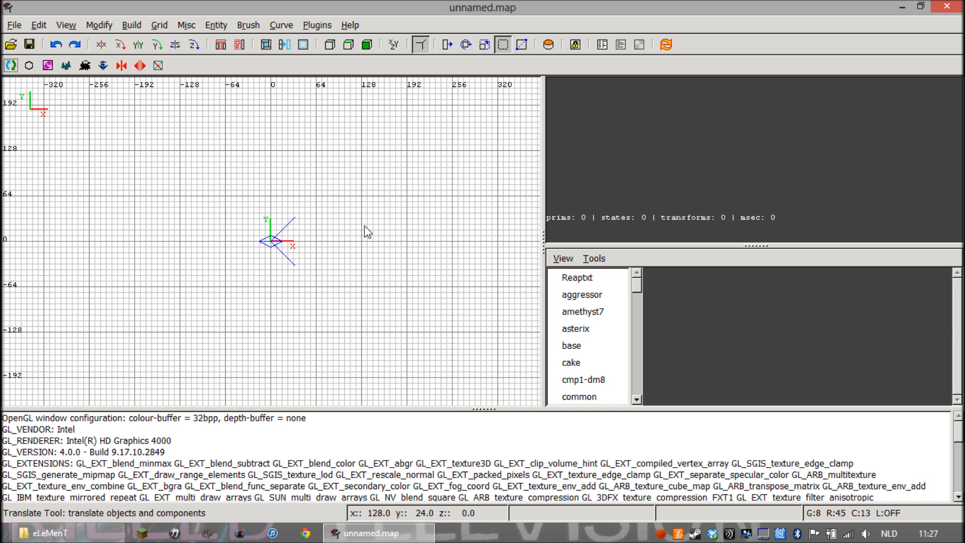
scroll(360, 229, "down", 4)
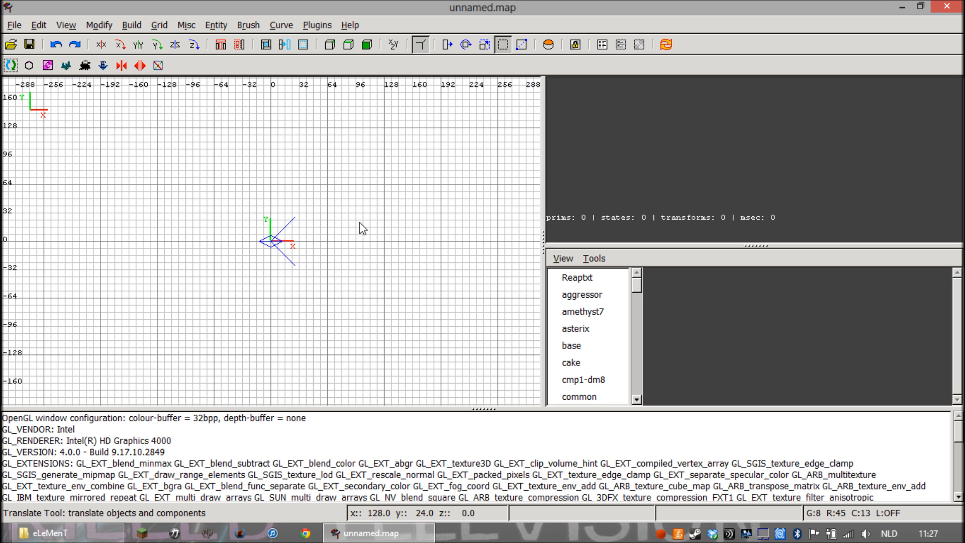
scroll(372, 233, "up", 4)
mouse_move(200, 205)
left_mouse_down()
mouse_move(427, 292)
mouse_move(508, 311)
mouse_move(450, 243)
mouse_move(397, 211)
mouse_move(465, 284)
mouse_move(327, 302)
mouse_move(440, 269)
mouse_move(443, 233)
mouse_move(468, 247)
mouse_move(518, 242)
mouse_move(510, 243)
left_mouse_up()
scroll(508, 245, "down", 2)
scroll(505, 246, "up", 1)
scroll(504, 247, "down", 3)
Fly the 3D camera around the new brush to view it from several sides
right_click(593, 216)
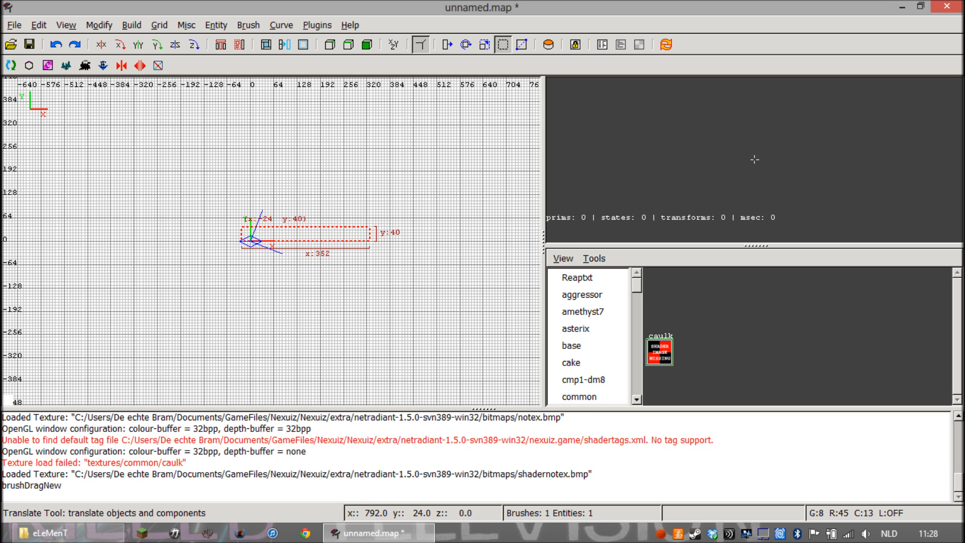
scroll(755, 160, "down", 1)
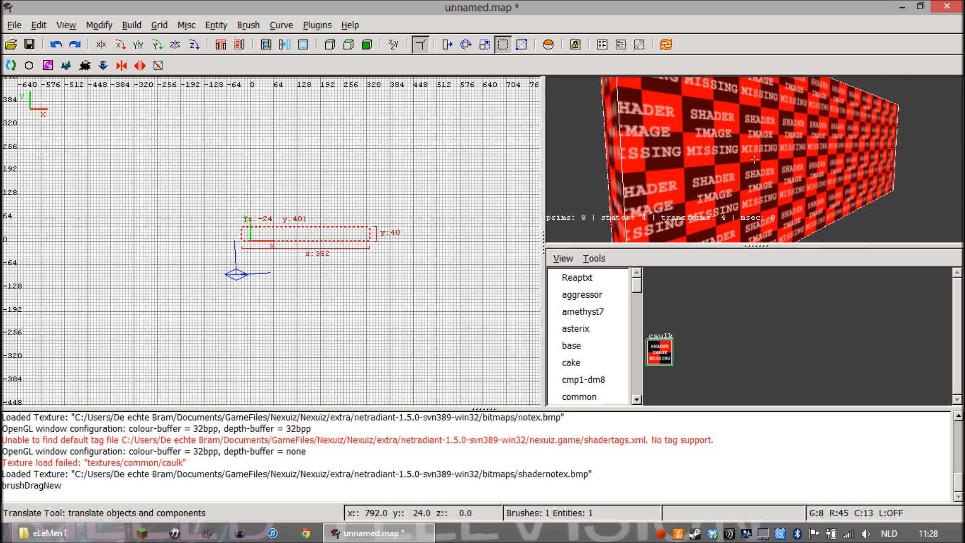
scroll(755, 159, "down", 1)
key("Left")
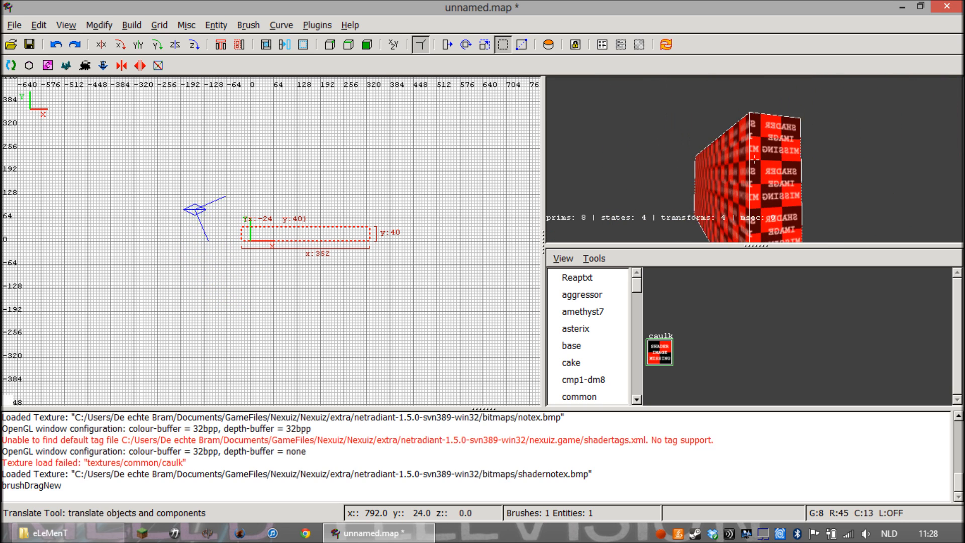
key("Left")
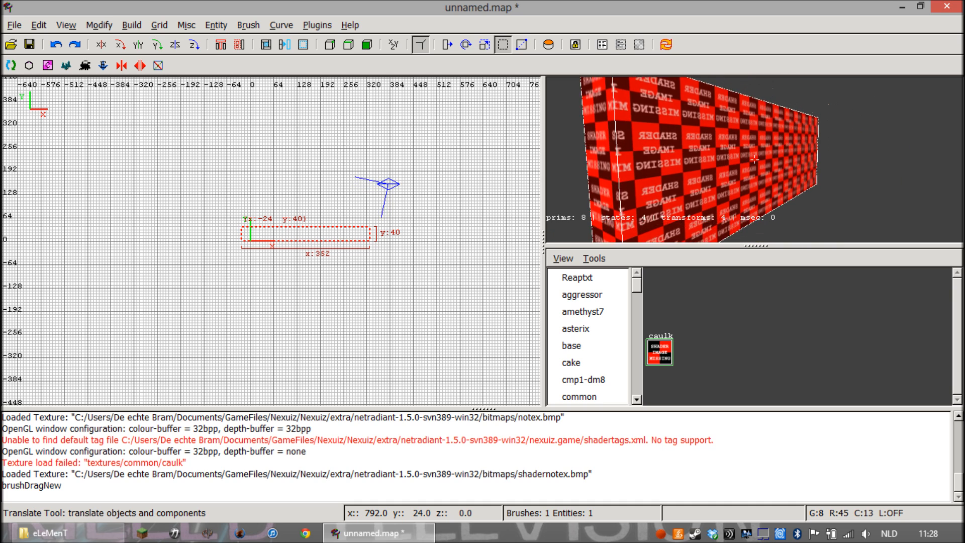
key("Left")
key("Right")
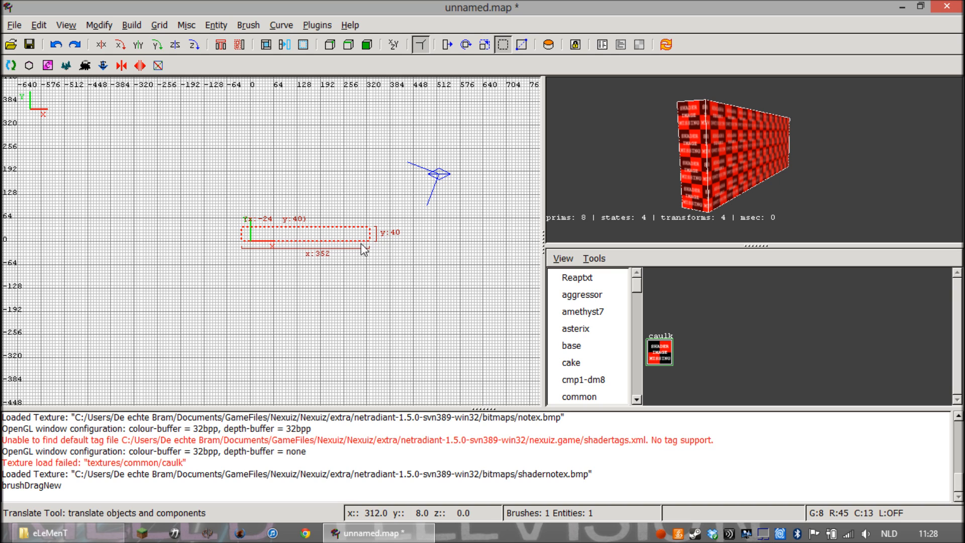
In the XY top view, resize the brush to 448 by 384 units with one corner at the origin
left_click(66, 25)
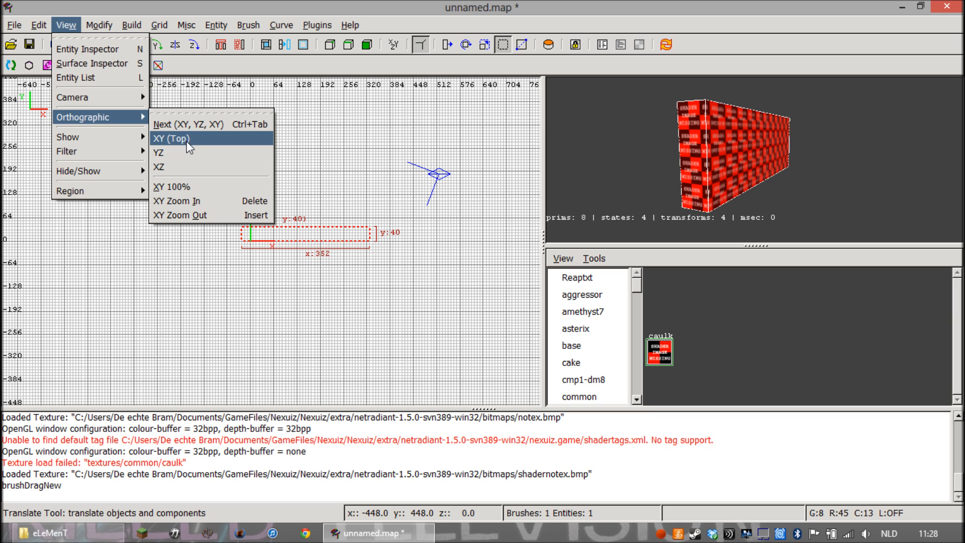
left_click(212, 138)
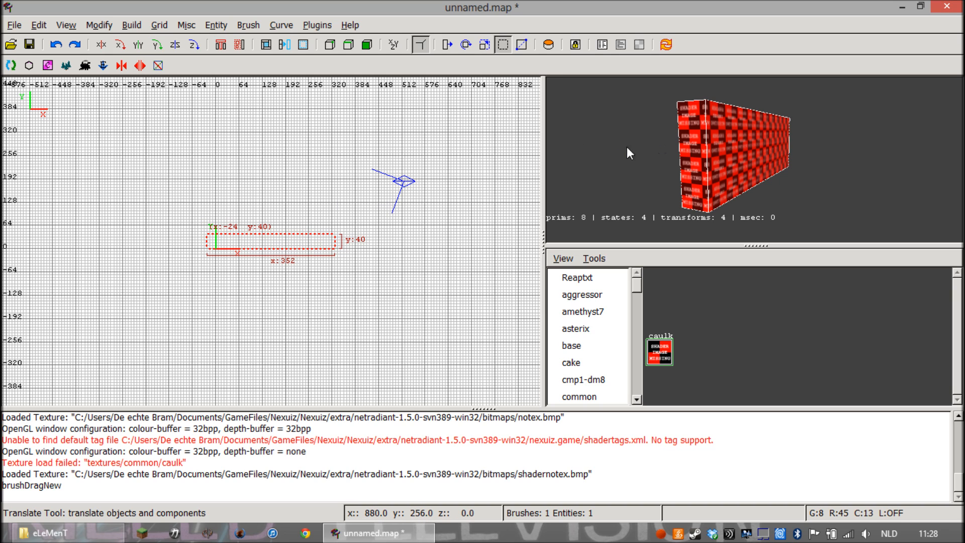
left_click_drag(156, 235, 189, 247)
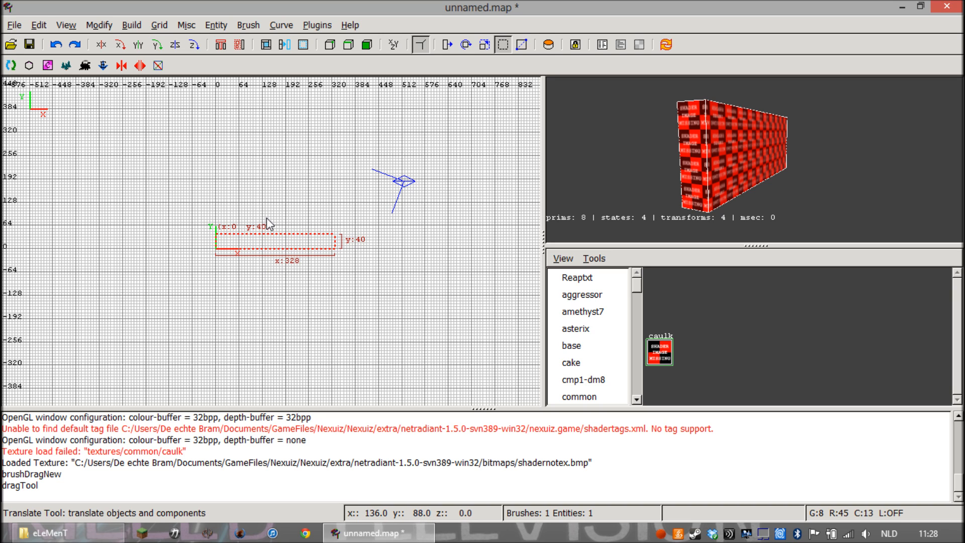
left_click_drag(280, 203, 282, 115)
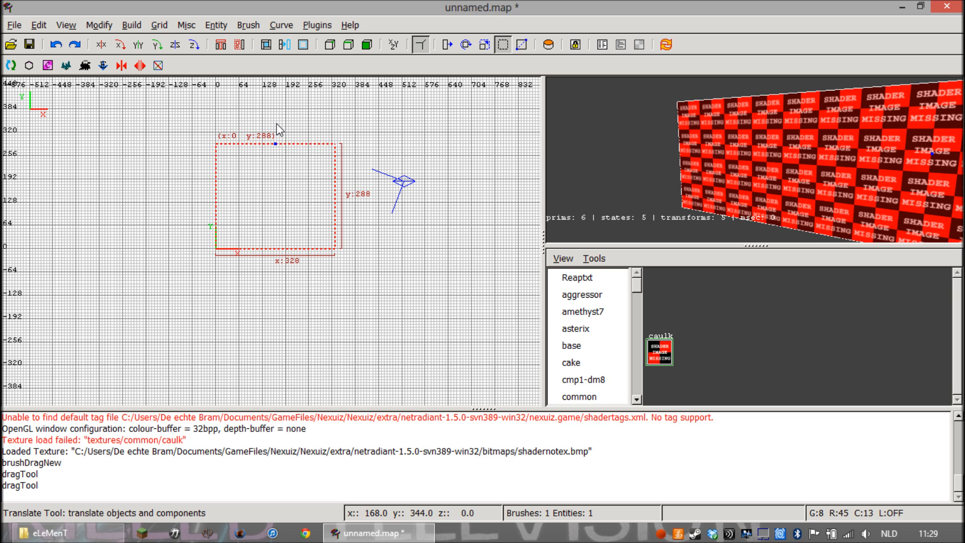
mouse_move(273, 128)
left_mouse_down()
mouse_move(285, 129)
mouse_move(288, 179)
mouse_move(301, 172)
mouse_move(302, 186)
mouse_move(282, 96)
left_mouse_up()
mouse_move(354, 250)
left_mouse_down()
mouse_move(376, 221)
mouse_move(396, 222)
left_mouse_up()
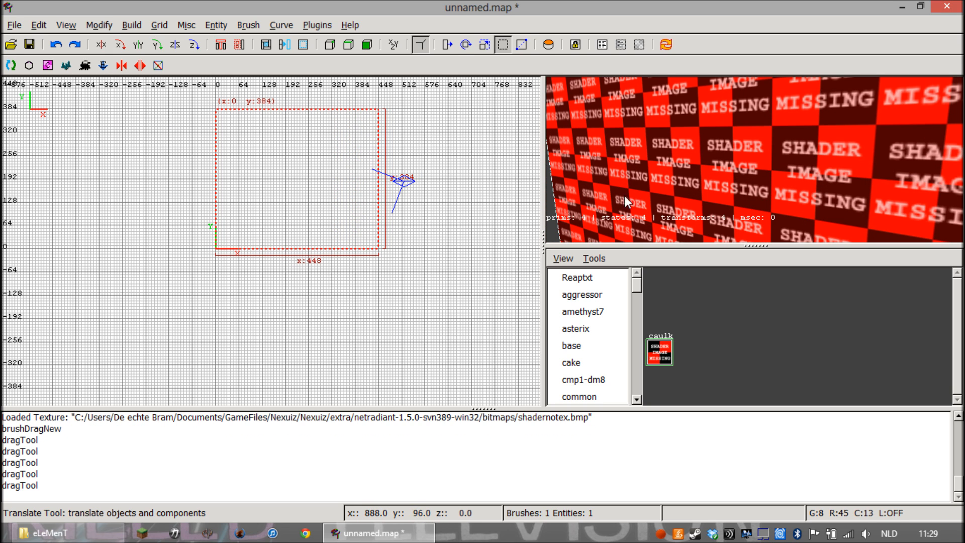
Inspect the enlarged block from different sides with the 3D camera
key("Down")
key("Right")
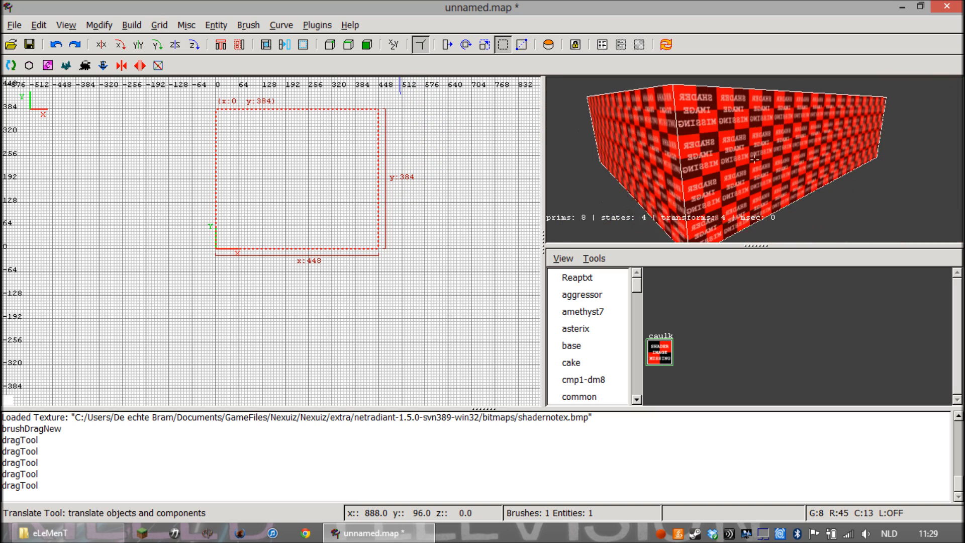
key("Right")
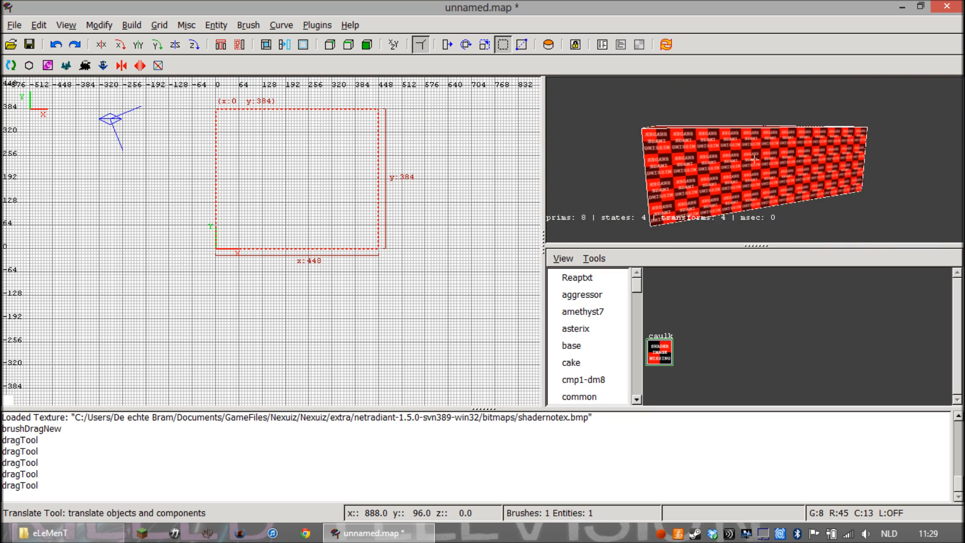
key("Right")
right_click(632, 190)
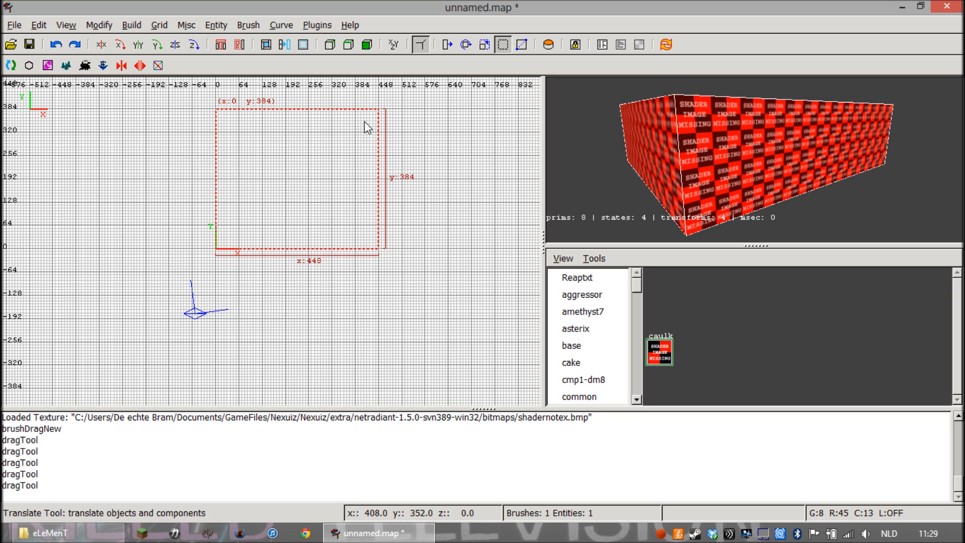
In the side view showing X and Z, raise the block's underside to make it a slab 8 units thick
left_click(76, 26)
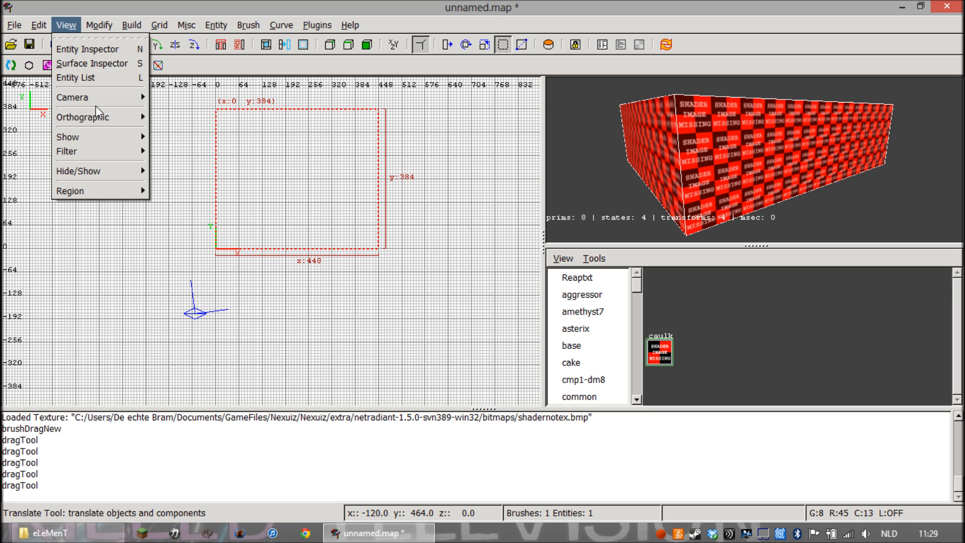
mouse_move(107, 125)
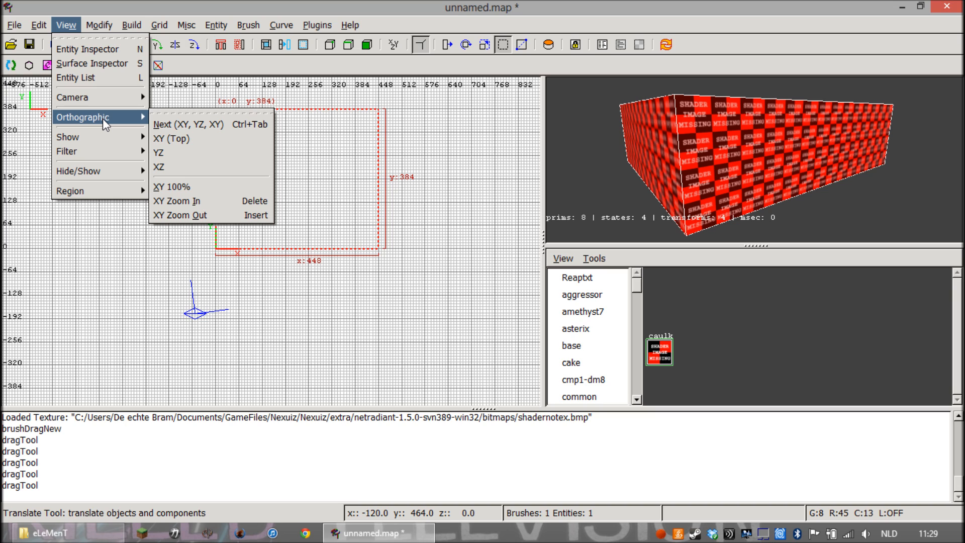
left_click(173, 152)
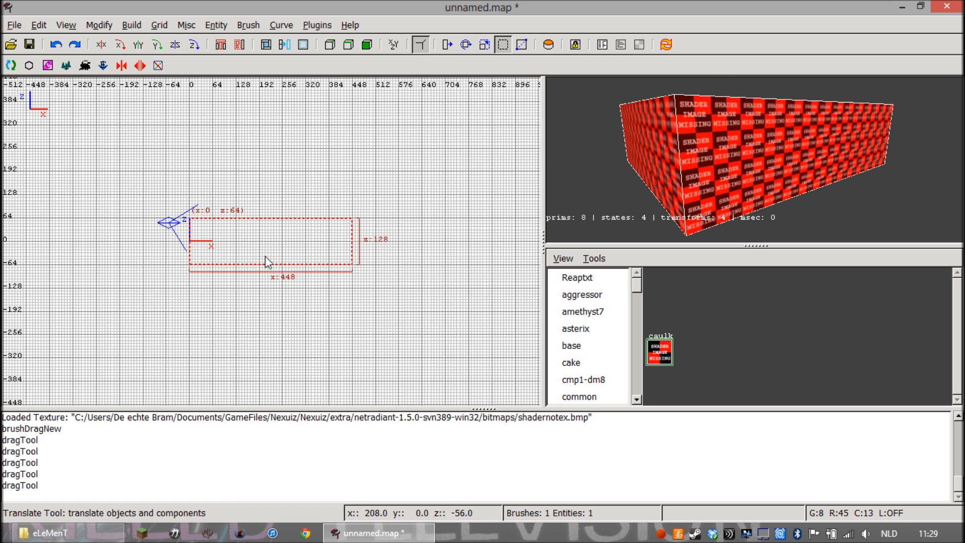
scroll(304, 268, "up", 1)
scroll(309, 271, "up", 1)
scroll(319, 342, "down", 2)
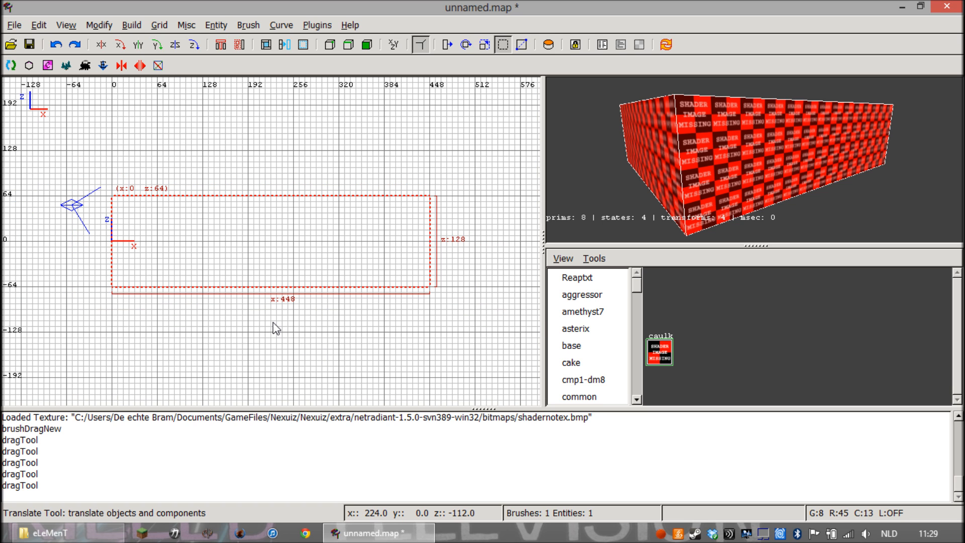
left_click_drag(273, 323, 292, 249)
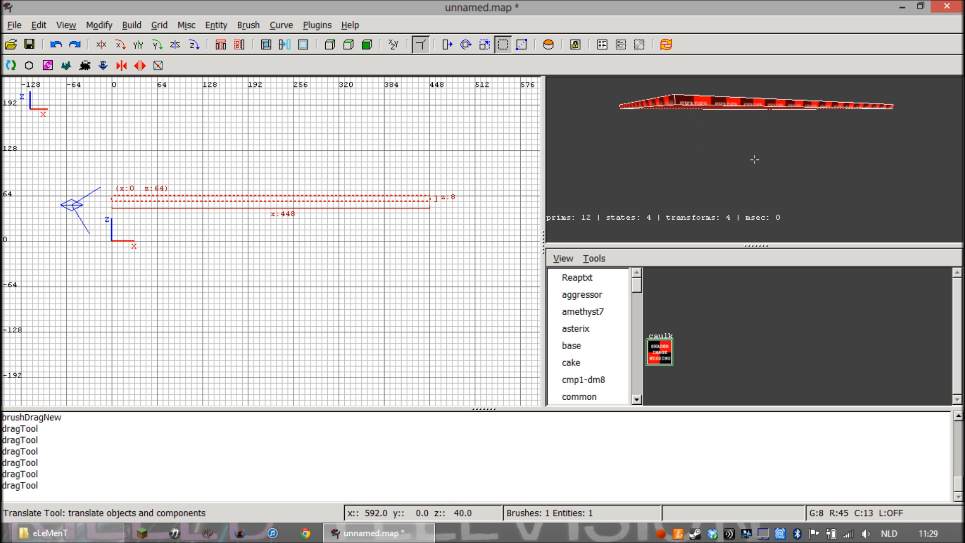
Fly the 3D camera above the thin slab and view its whole upper surface
right_click(716, 138)
key("Up")
key("Right")
key("Up")
key("Down")
key("Down")
key("Up")
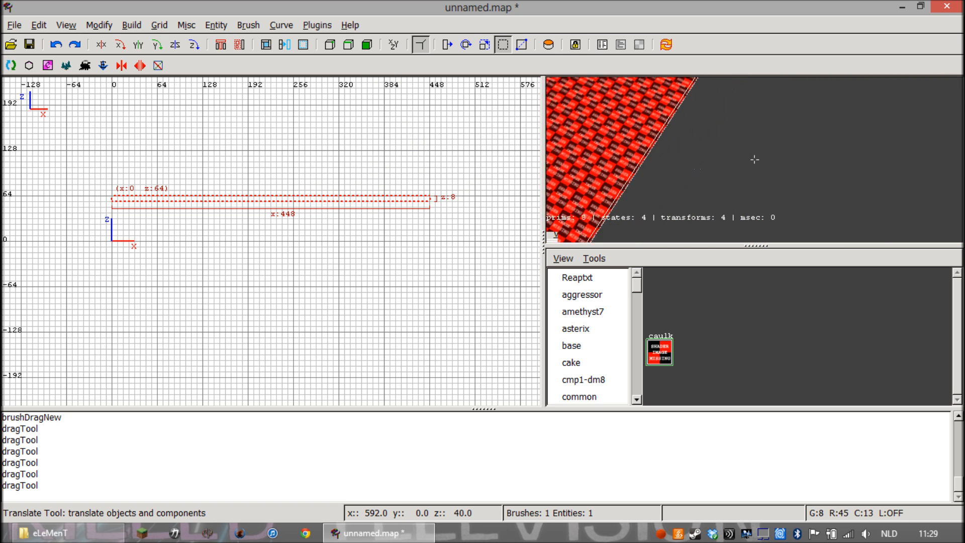
key("Up")
key("Down")
right_click(709, 128)
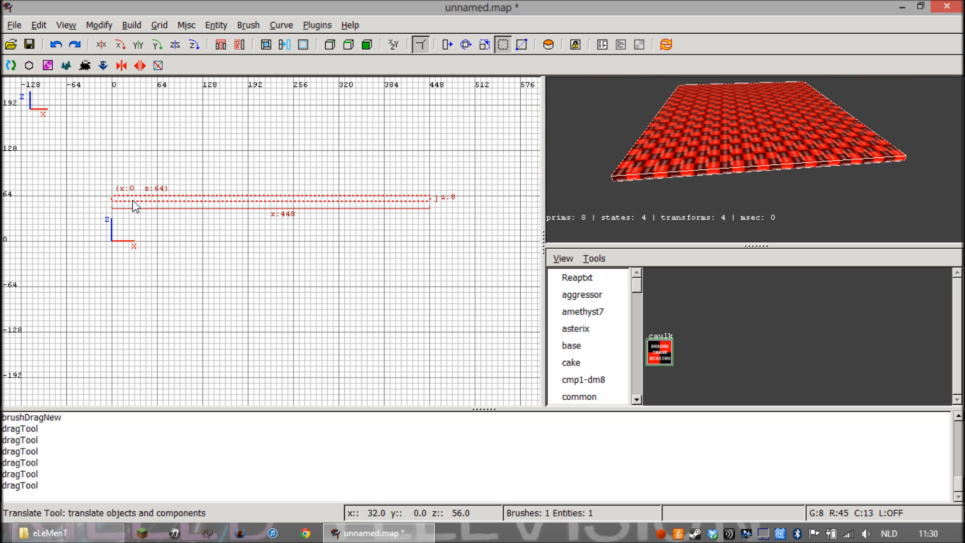
Move the slab down so its underside sits at z 0 and its upper face at z 8
mouse_move(135, 199)
left_mouse_down()
mouse_move(181, 202)
mouse_move(136, 199)
mouse_move(204, 156)
mouse_move(186, 189)
mouse_move(138, 204)
left_mouse_up()
left_click_drag(137, 204, 138, 240)
left_click(134, 242)
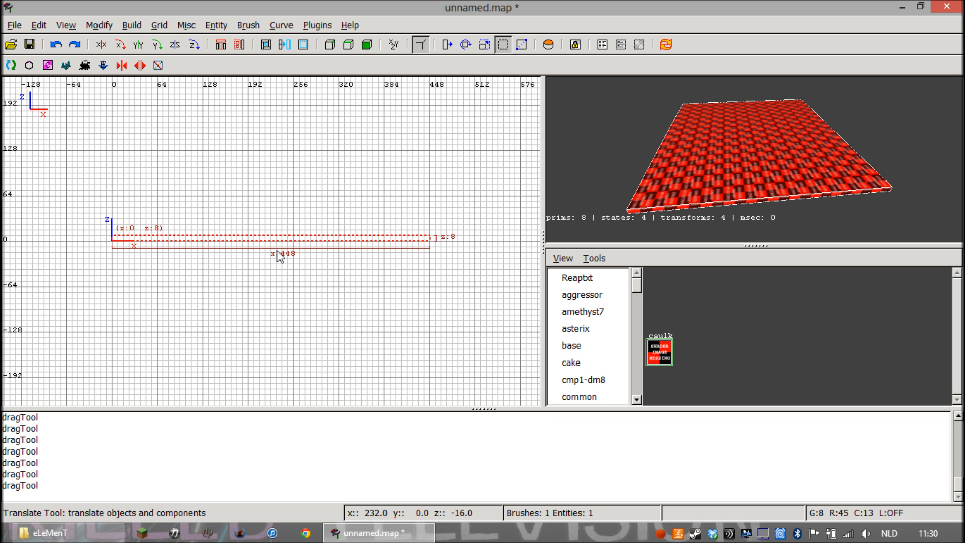
scroll(279, 258, "down", 4)
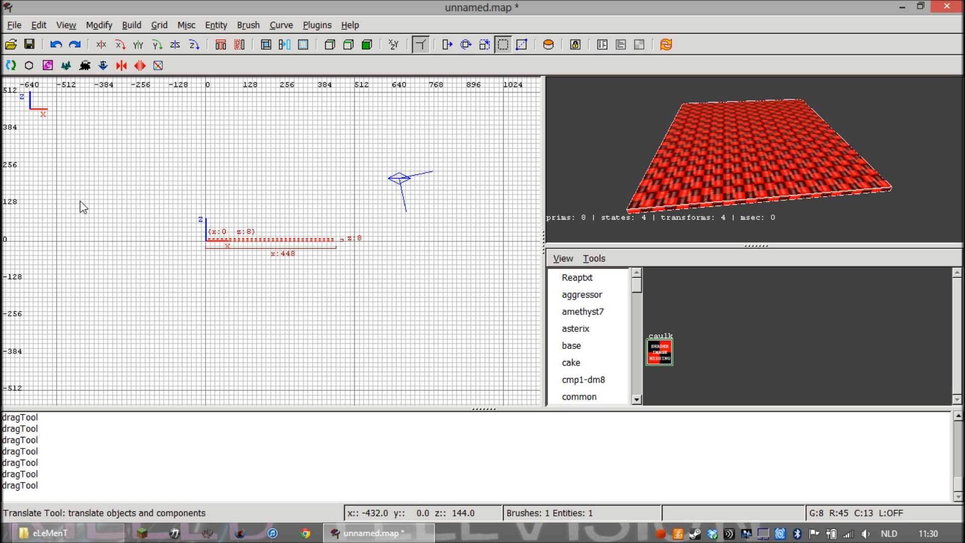
mouse_move(63, 200)
left_mouse_down()
mouse_move(122, 203)
mouse_move(113, 204)
left_mouse_up()
left_click(52, 43)
mouse_move(312, 220)
right_mouse_down()
mouse_move(499, 214)
mouse_move(534, 235)
right_mouse_up()
mouse_move(350, 227)
right_mouse_down()
mouse_move(257, 228)
mouse_move(1, 178)
mouse_move(77, 196)
right_mouse_up()
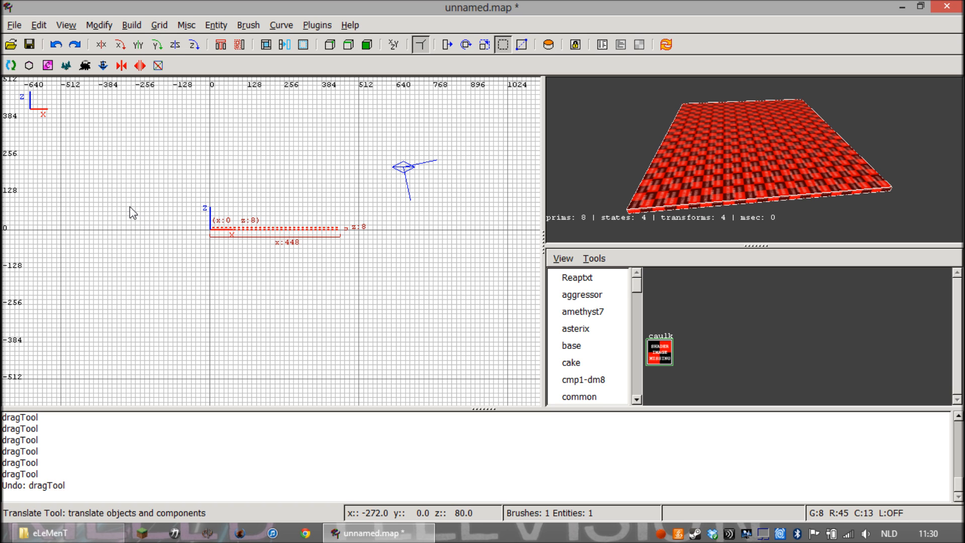
right_click_drag(252, 287, 318, 308)
mouse_move(291, 217)
right_mouse_down()
mouse_move(188, 277)
mouse_move(167, 179)
mouse_move(171, 209)
right_mouse_up()
mouse_move(100, 178)
right_mouse_down()
mouse_move(55, 323)
mouse_move(8, 92)
mouse_move(175, 290)
mouse_move(92, 252)
mouse_move(140, 193)
right_mouse_up()
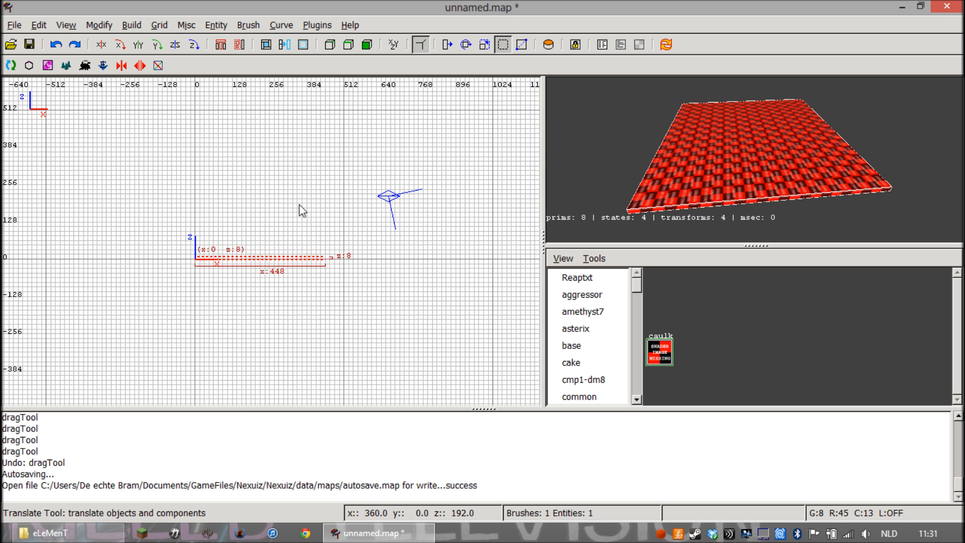
scroll(358, 249, "up", 2)
scroll(357, 250, "down", 2)
Deselect the floor slab and draw a wall brush 8 units thick and 312 units high above its x 0 end, reaching z 320
key("Escape")
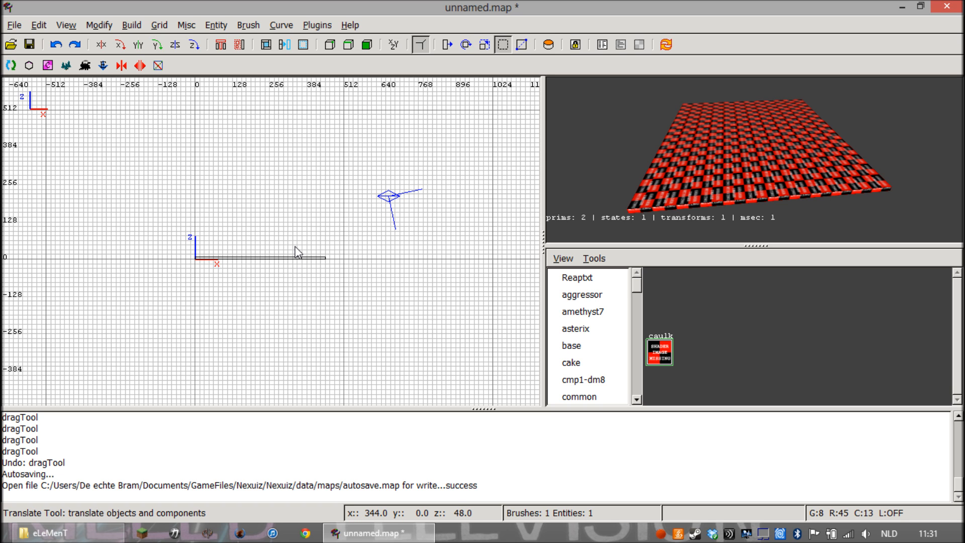
scroll(295, 246, "up", 3)
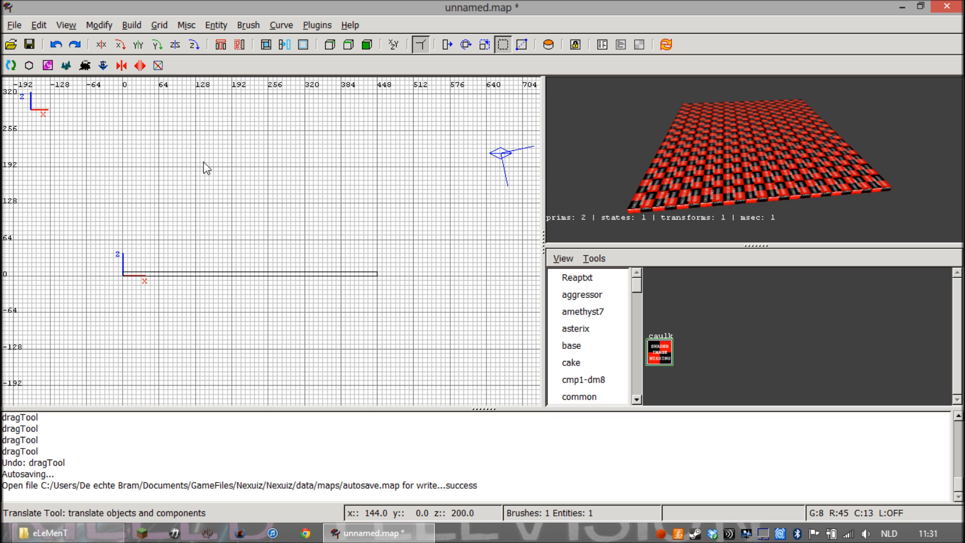
right_click_drag(204, 161, 350, 163)
right_click_drag(275, 112, 278, 114)
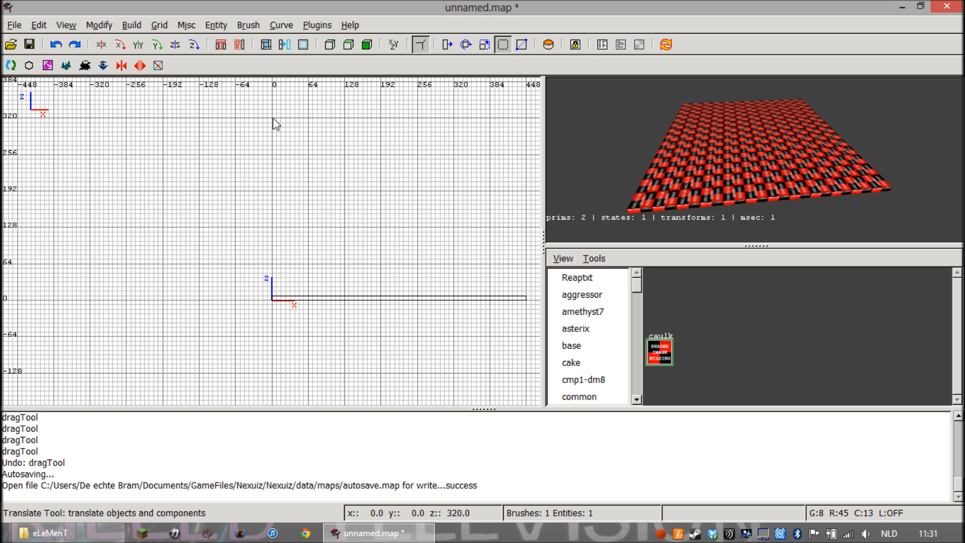
left_click_drag(276, 124, 277, 302)
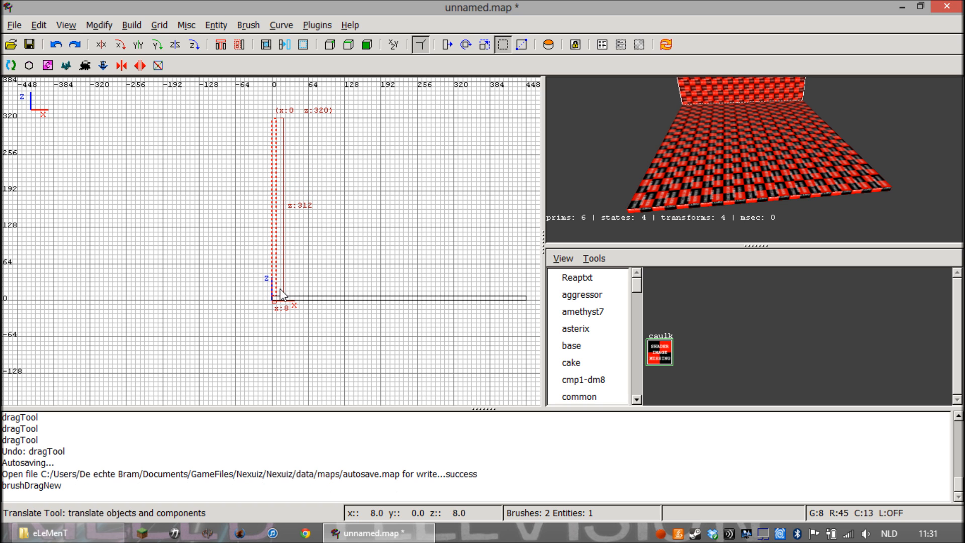
Fly the 3D camera around the first wall and inspect how it stands on the floor slab
right_click(602, 188)
key("Up")
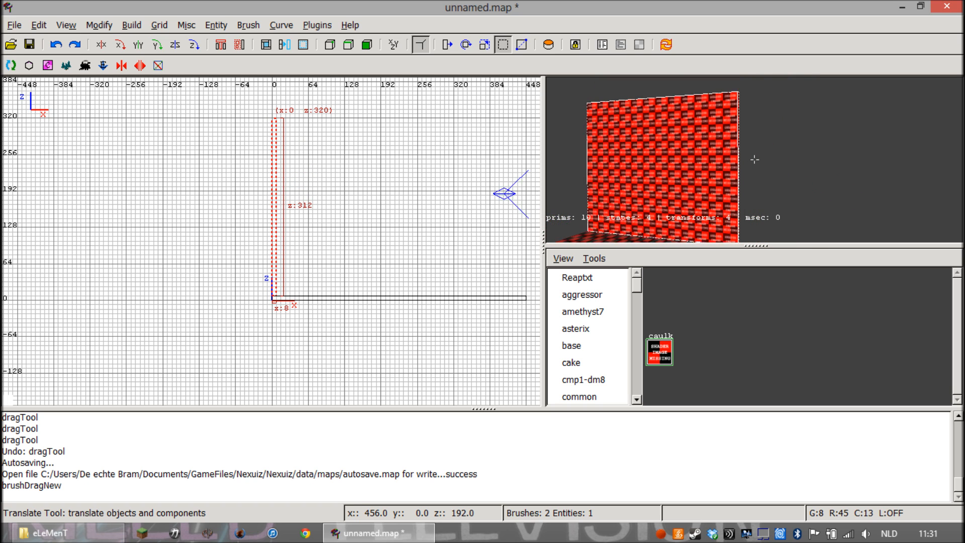
key("Right")
key("Left")
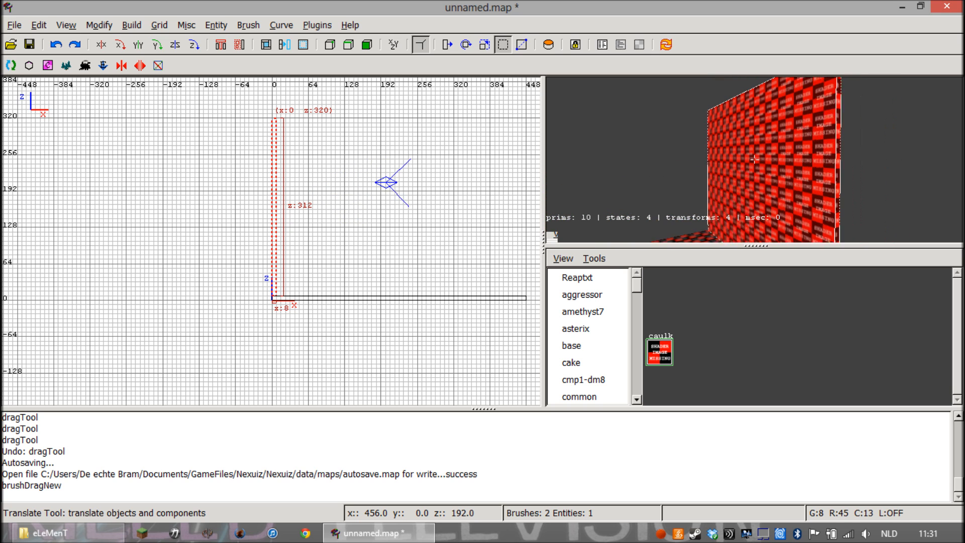
key("Left")
right_click(753, 159)
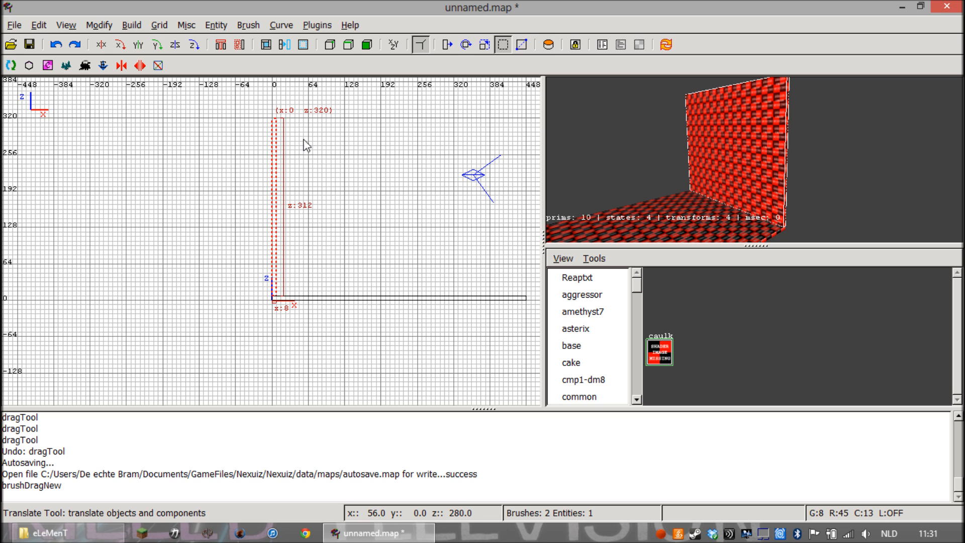
Copy the wall brush at the x 0 end of the floor and deselect the original
scroll(317, 166, "down", 2)
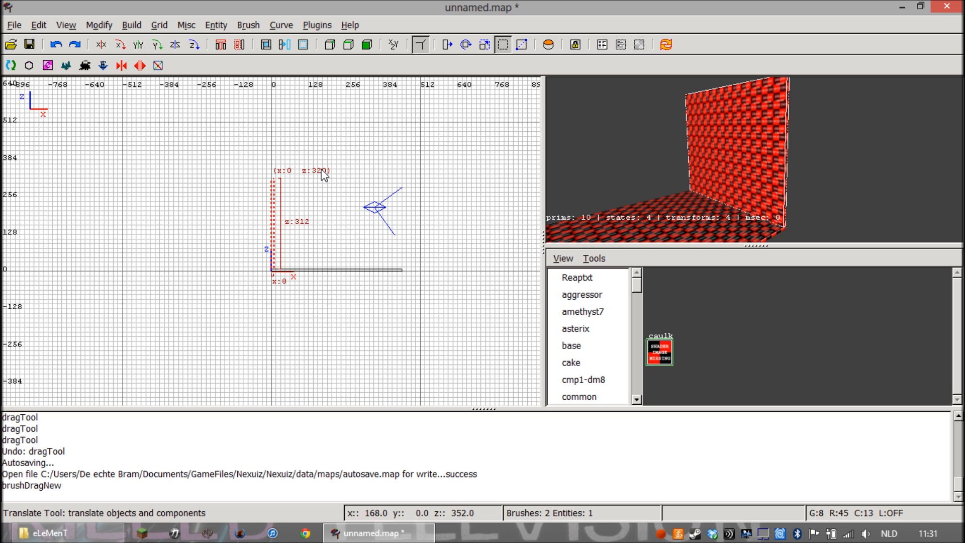
scroll(322, 173, "up", 1)
scroll(322, 173, "up", 1)
right_click_drag(355, 146, 351, 146)
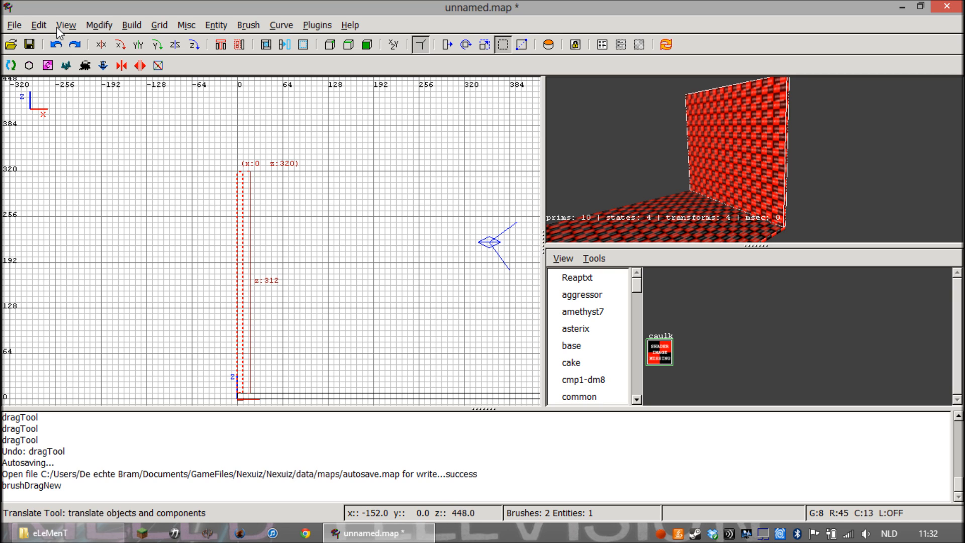
left_click(40, 25)
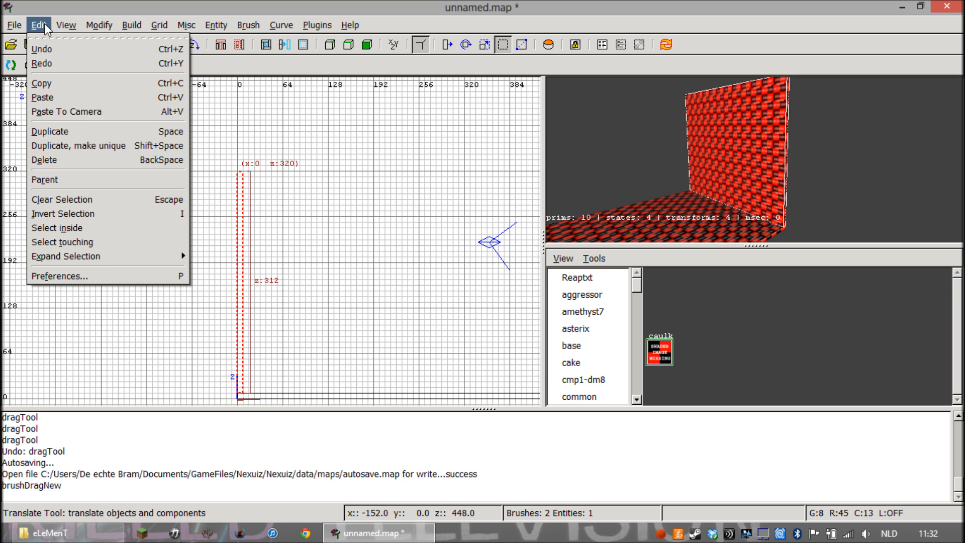
left_click(50, 83)
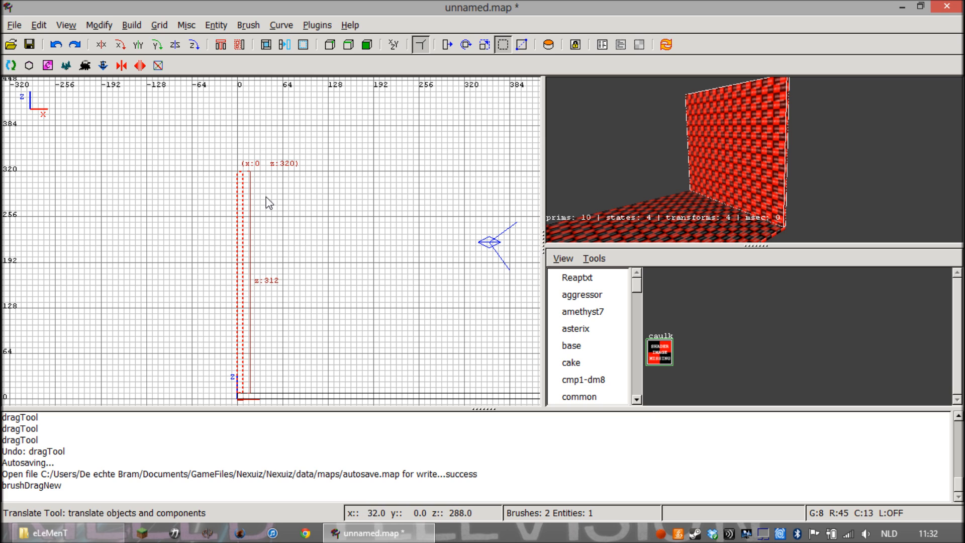
key("Escape")
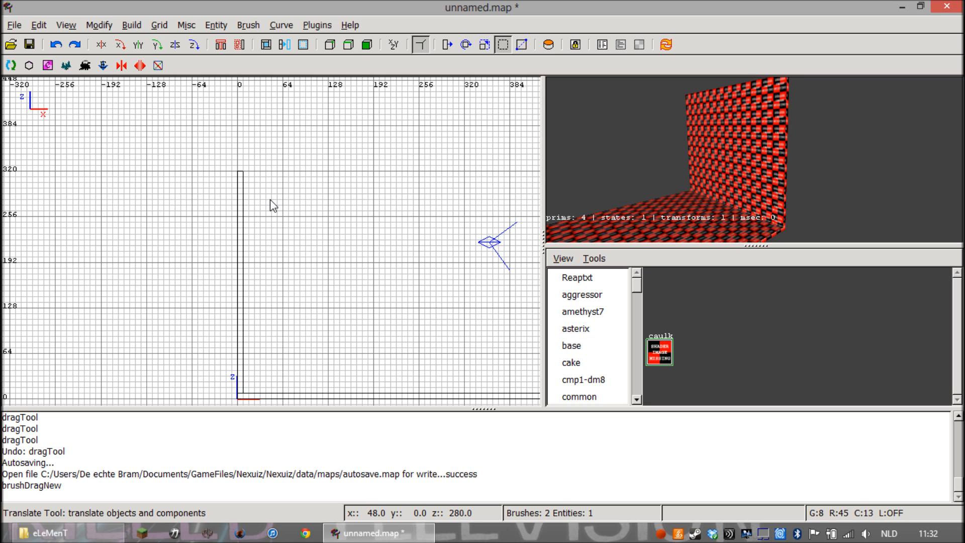
Paste the copied wall, move it to the opposite end of the floor at x 440, and deselect it
left_click(39, 25)
left_click(55, 97)
mouse_move(245, 220)
left_mouse_down()
mouse_move(535, 216)
mouse_move(303, 213)
left_mouse_up()
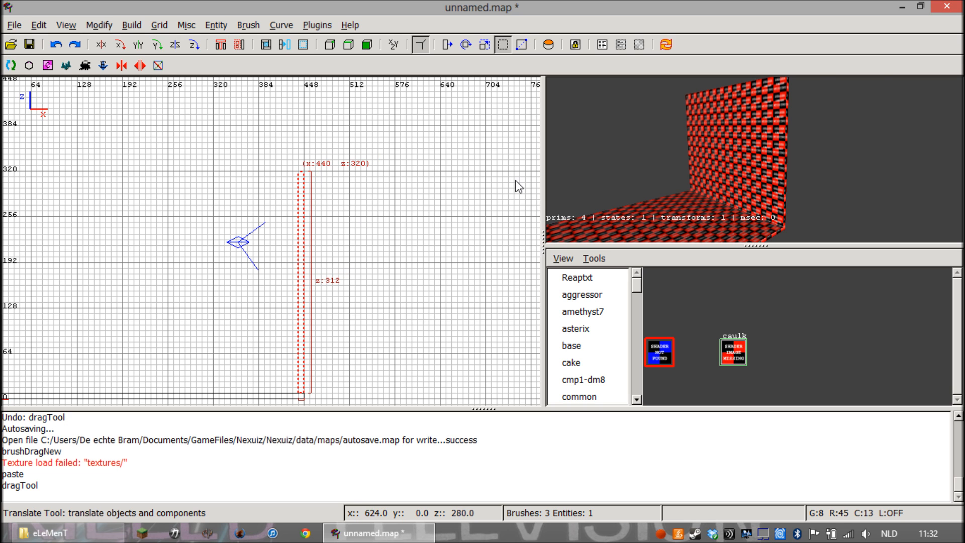
right_click(668, 164)
key("Down")
key("Down")
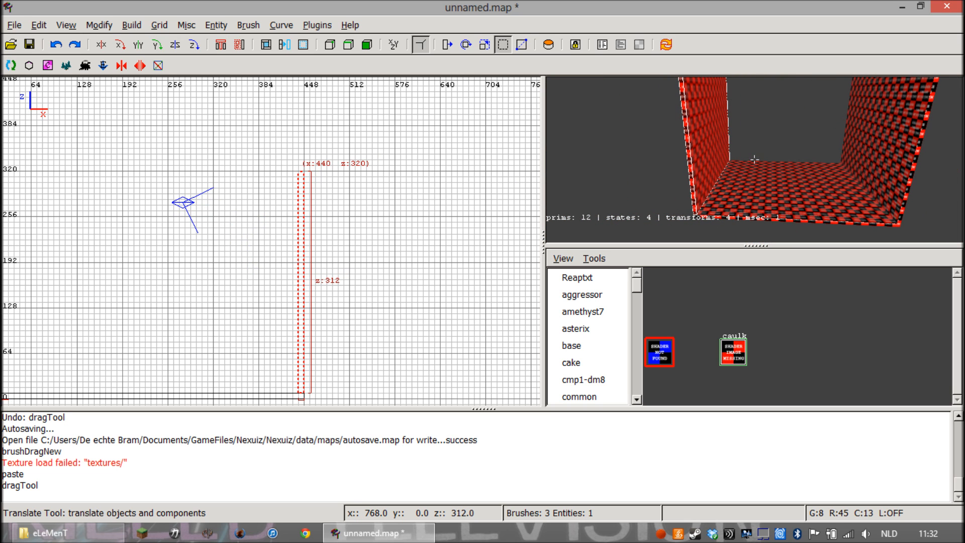
key("Escape")
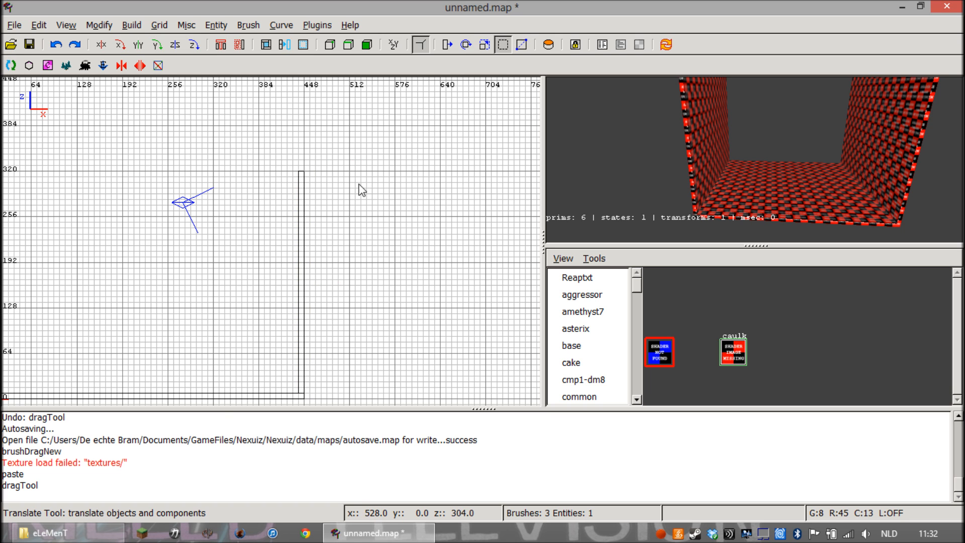
Draw a new brush across both walls in the side view, 448 units wide and 312 units high, reaching z 320
scroll(275, 196, "down", 1)
right_click_drag(244, 193, 320, 168)
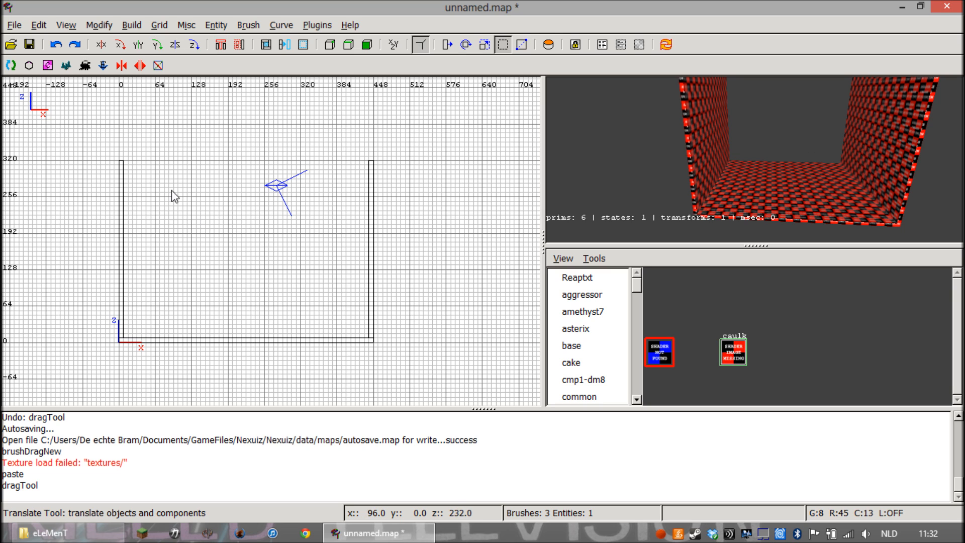
mouse_move(120, 162)
left_mouse_down()
mouse_move(210, 191)
mouse_move(370, 317)
mouse_move(373, 341)
left_mouse_up()
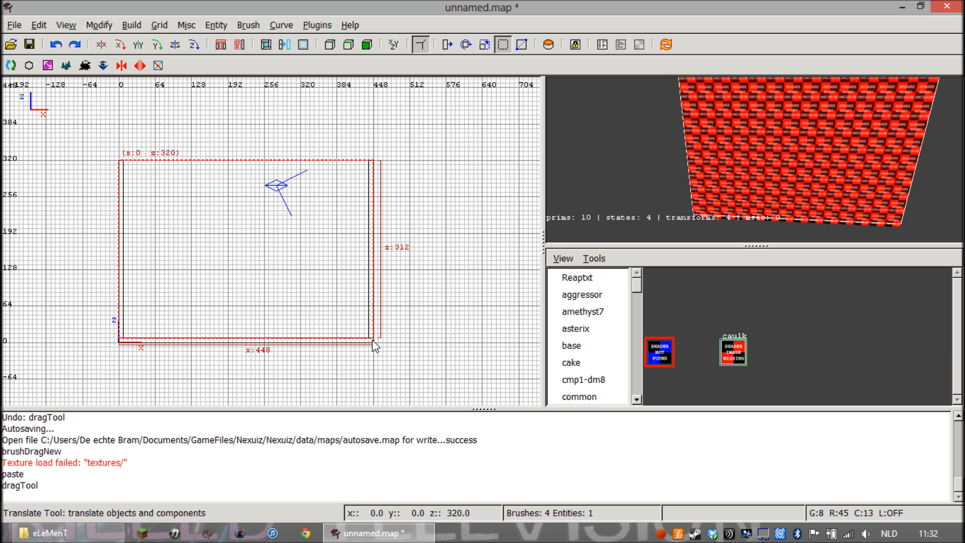
right_click(668, 191)
key("Right")
key("Up")
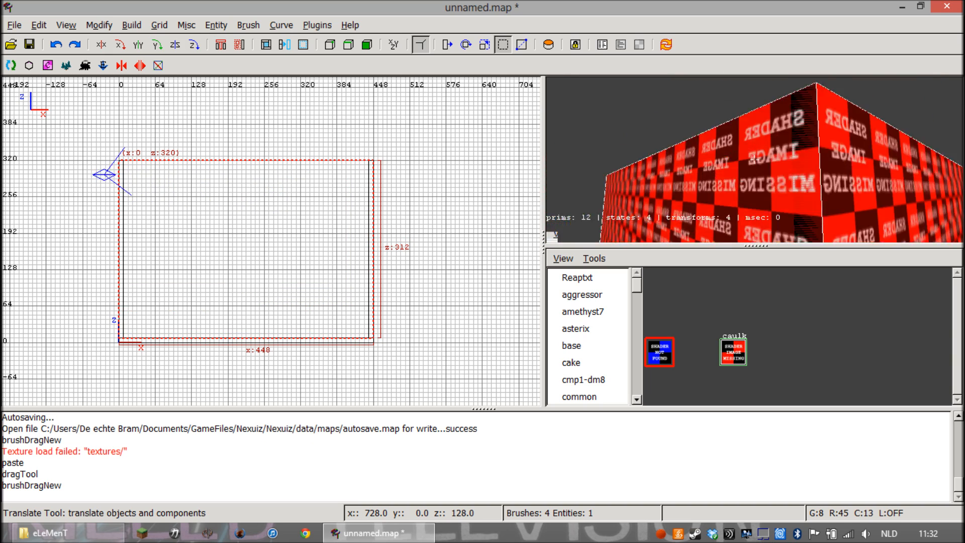
key("Down")
key("Right")
right_click(744, 180)
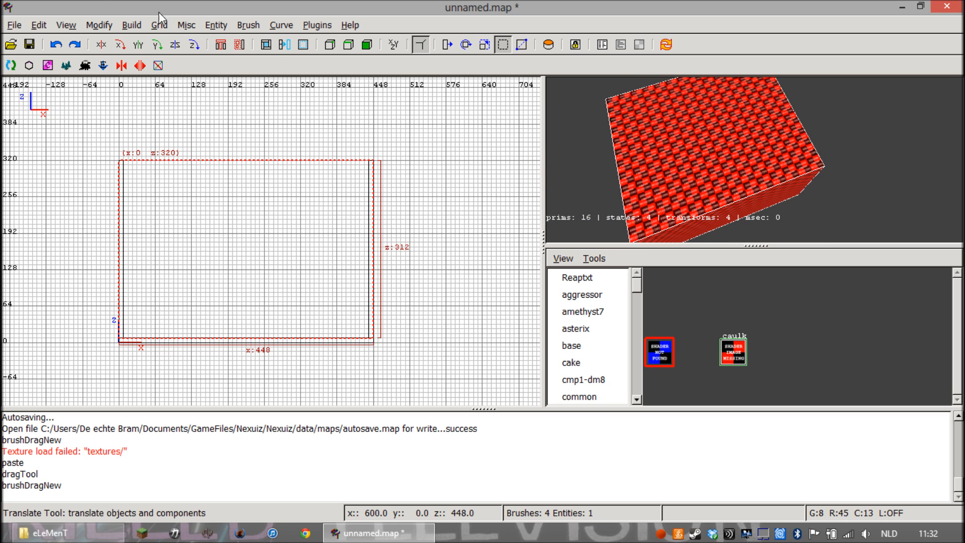
Switch to the XY top view and shrink the new brush to a wall 8 units thick along the y 0 edge
left_click(64, 26)
mouse_move(81, 117)
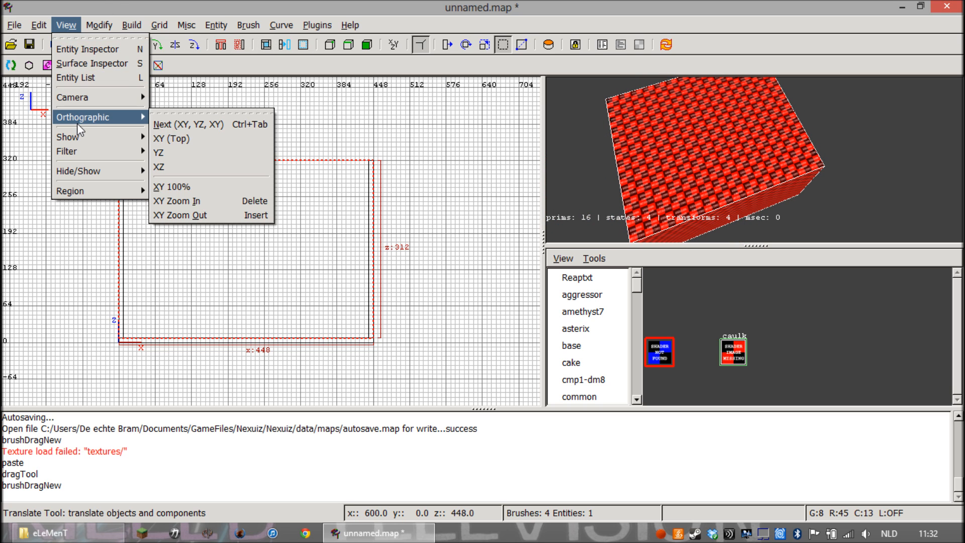
left_click(177, 139)
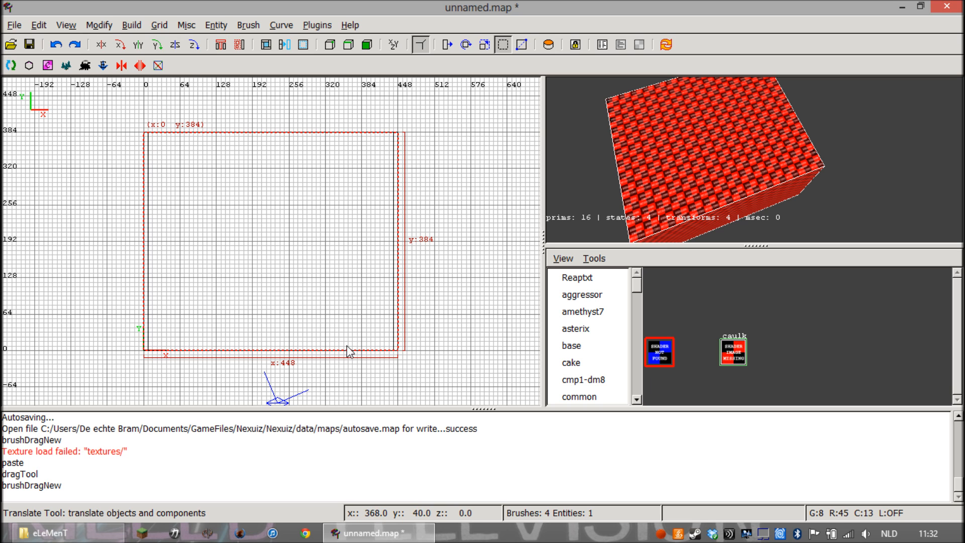
left_click_drag(321, 133, 302, 325)
Shorten both ends of the y 0 wall to fit between the side walls, 432 units wide starting at x 8
scroll(378, 348, "up", 1)
right_click_drag(378, 348, 362, 218)
scroll(410, 338, "up", 1)
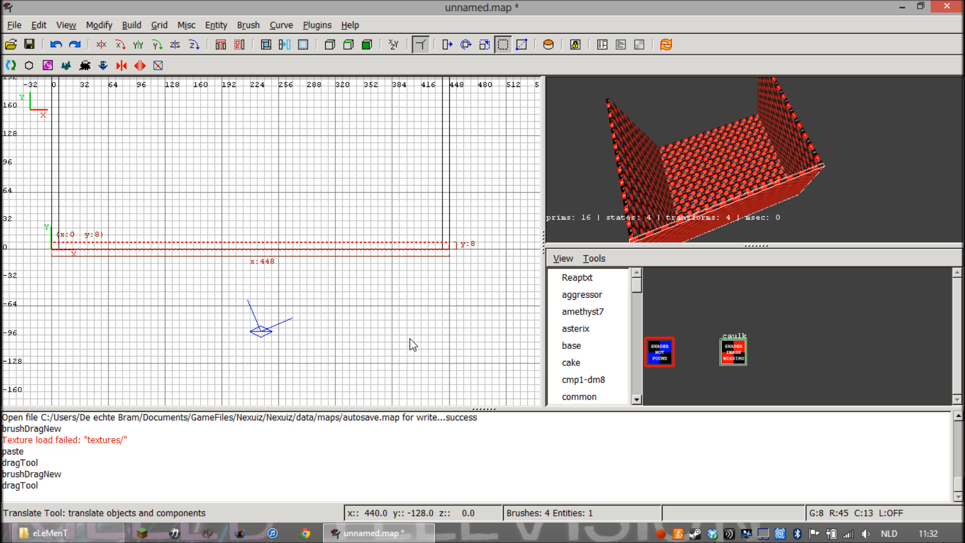
left_click_drag(462, 254, 452, 251)
left_click_drag(37, 254, 40, 254)
right_click(659, 108)
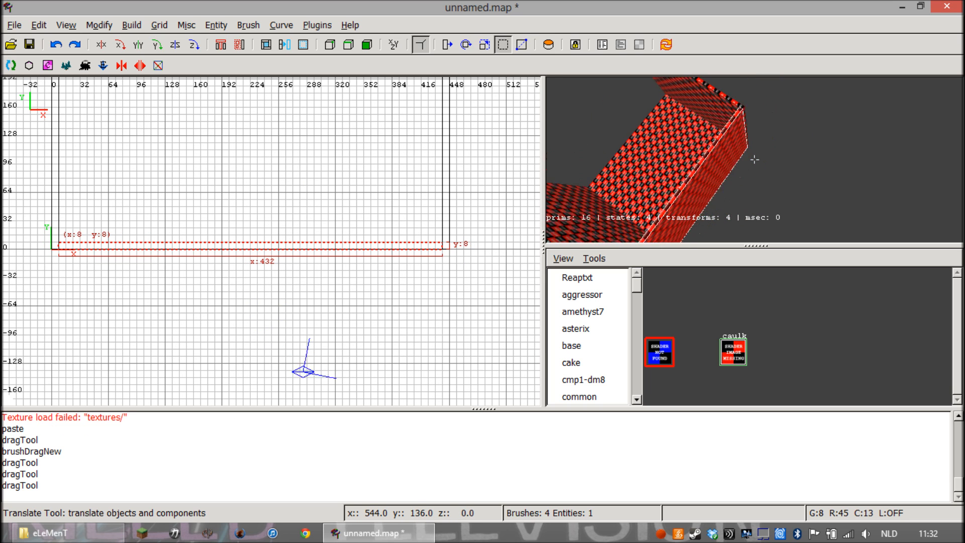
right_click(685, 131)
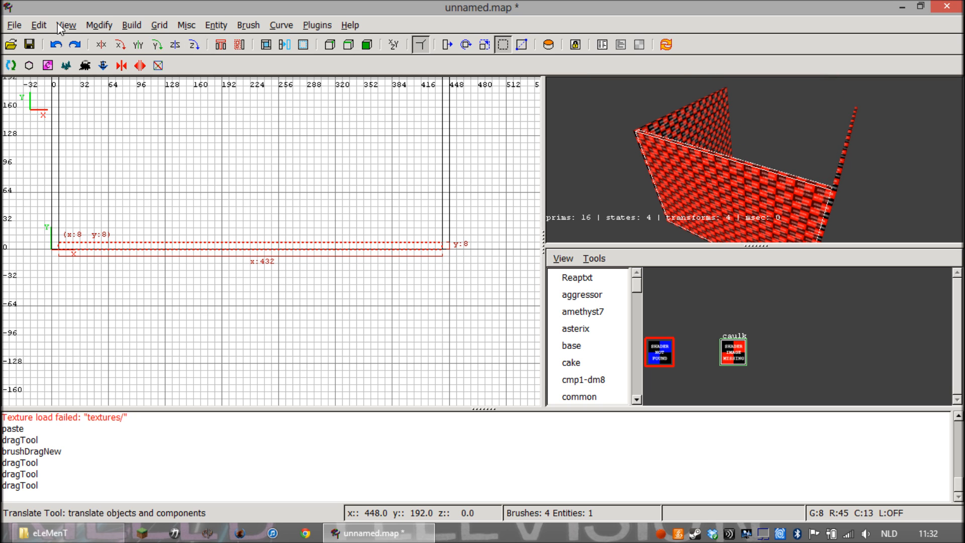
Copy the y 0 wall, paste it, and move the copy to the opposite floor edge with its outer face at y 384
left_click(40, 25)
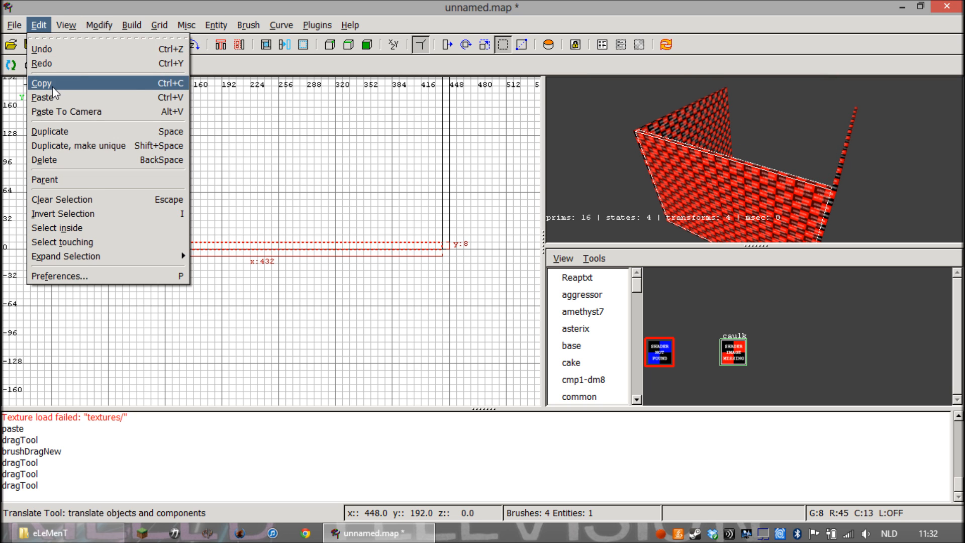
left_click(52, 85)
left_click(39, 25)
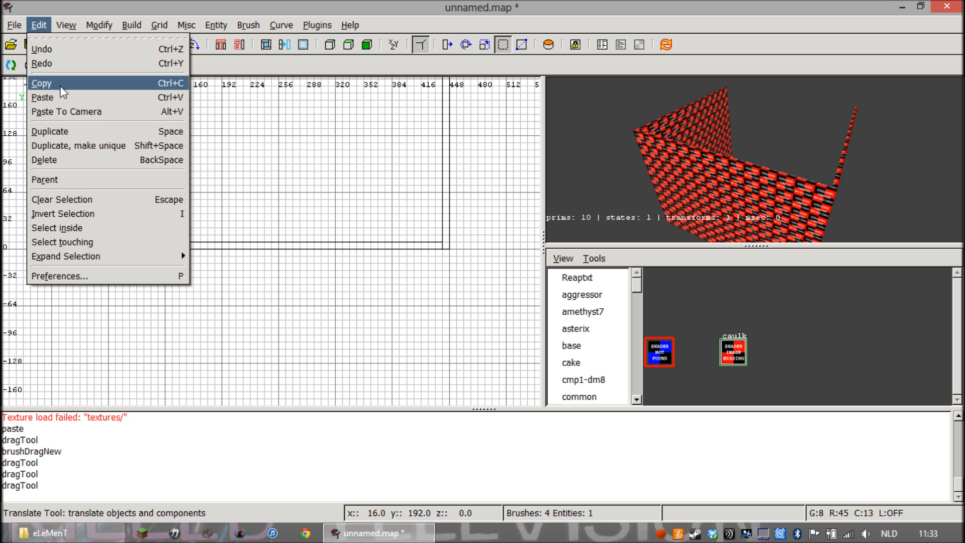
left_click(57, 97)
mouse_move(181, 249)
left_mouse_down()
mouse_move(161, 78)
mouse_move(200, 409)
mouse_move(198, 269)
mouse_move(173, 171)
mouse_move(182, 158)
left_mouse_up()
key("Escape")
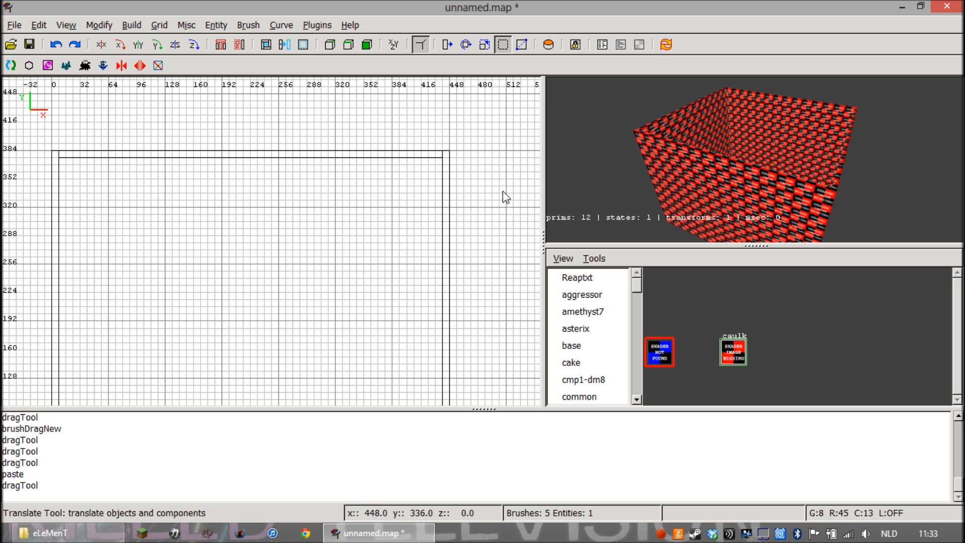
Draw a brush covering the whole room in the top view, 448 by 384 units
key("Up")
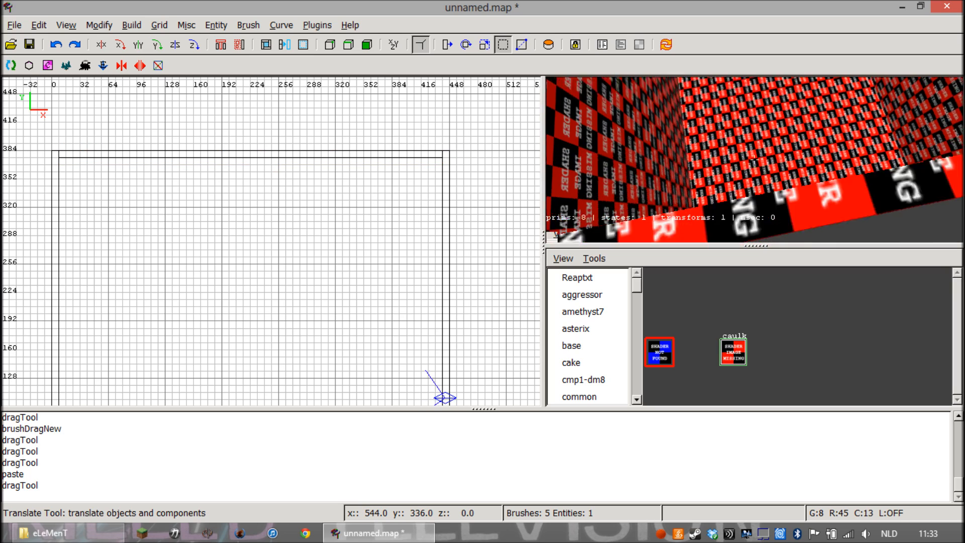
key("Down")
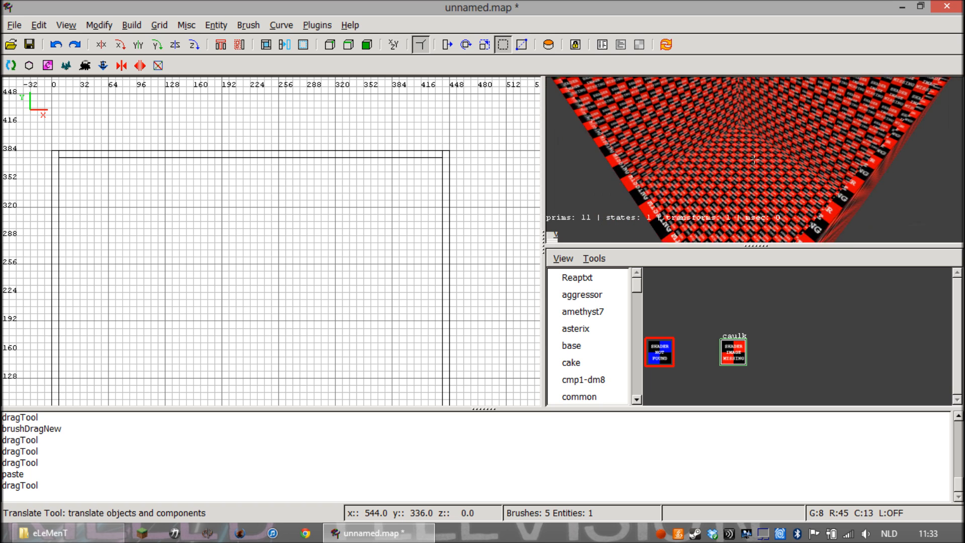
scroll(135, 167, "down", 2)
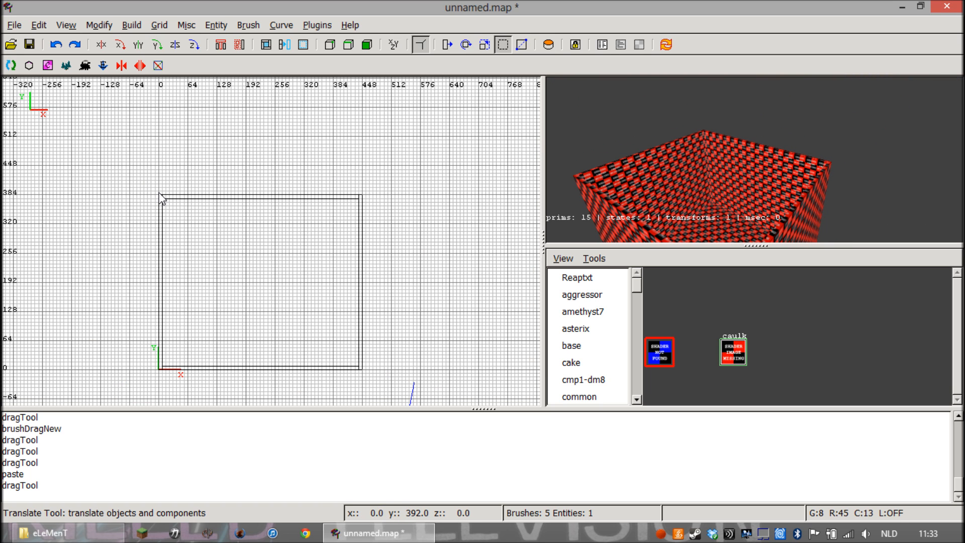
mouse_move(160, 197)
left_mouse_down()
mouse_move(312, 287)
mouse_move(368, 348)
mouse_move(365, 376)
left_mouse_up()
In the XZ view, thin the covering brush to an 8-unit ceiling below z 320 and trim its ends to fit between the side walls
left_click(42, 25)
mouse_move(65, 25)
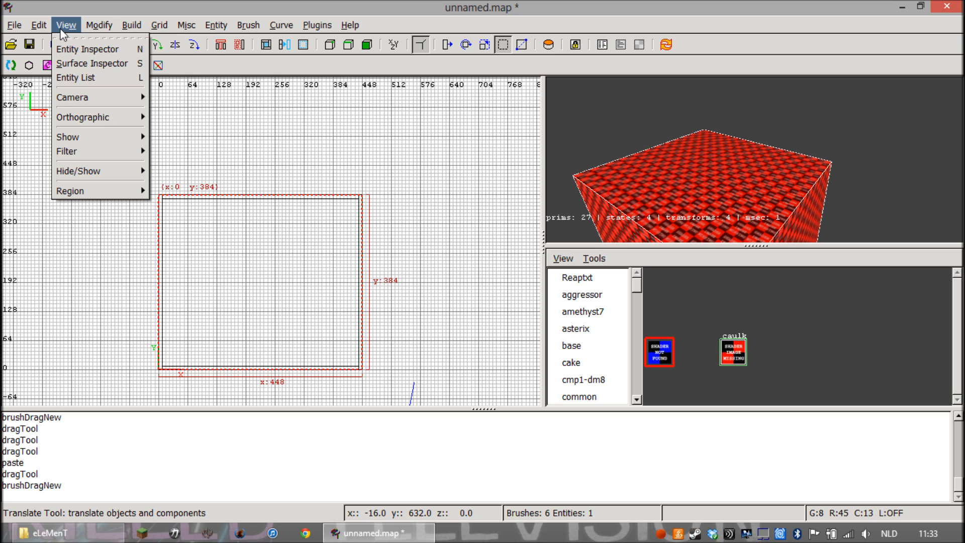
mouse_move(83, 117)
left_click(159, 167)
scroll(261, 267, "up", 1)
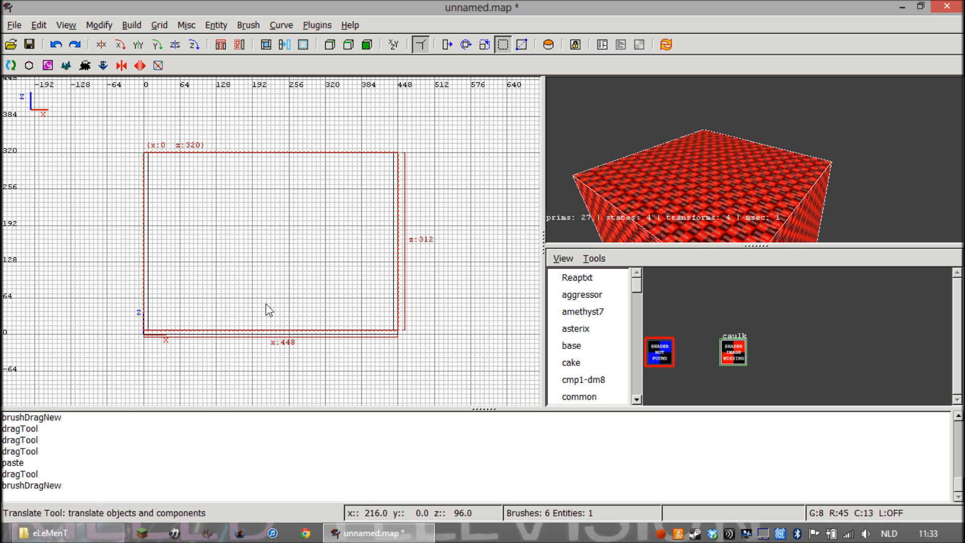
left_click_drag(270, 202, 269, 180)
left_click_drag(125, 166, 134, 158)
left_click_drag(409, 162, 406, 160)
key("Escape")
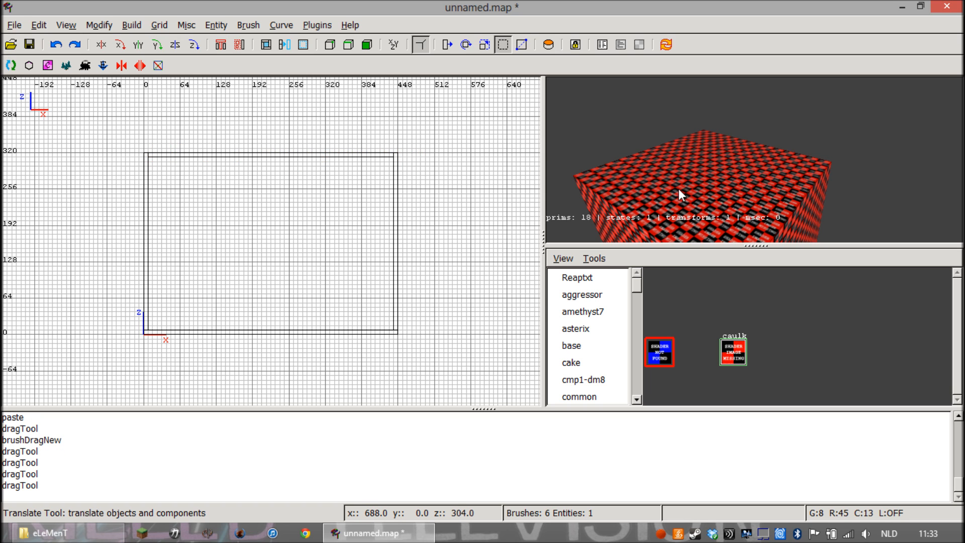
Fly the 3D camera inside the closed room and look over its walls and floor
right_click(679, 188)
key("Up")
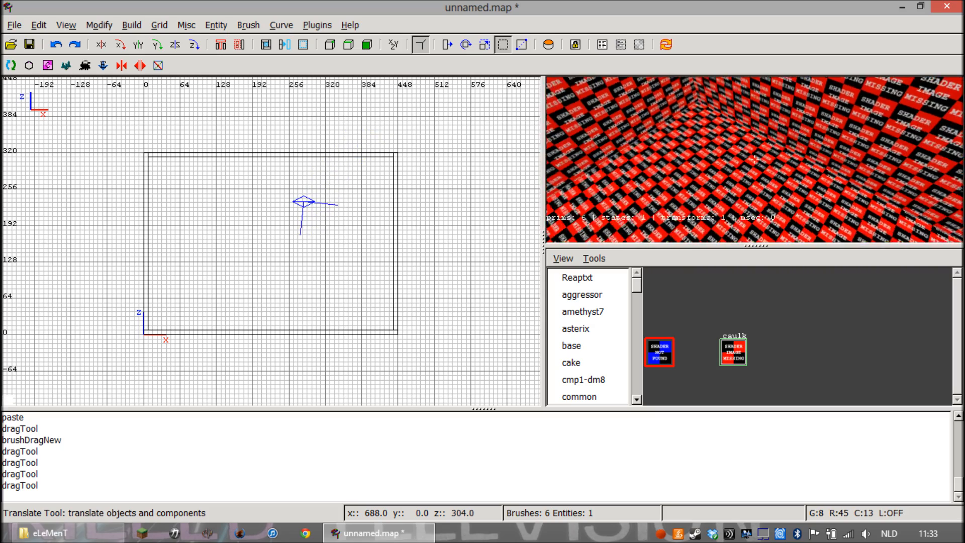
right_click(754, 159)
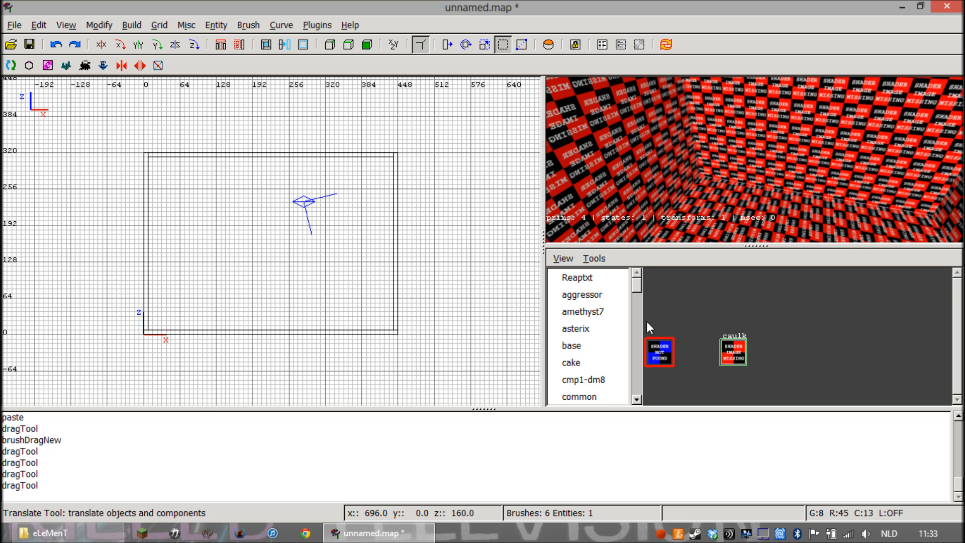
Load the e7 texture set and browse to its brick floor textures
mouse_move(638, 288)
left_mouse_down()
mouse_move(641, 364)
mouse_move(629, 393)
mouse_move(633, 290)
left_mouse_up()
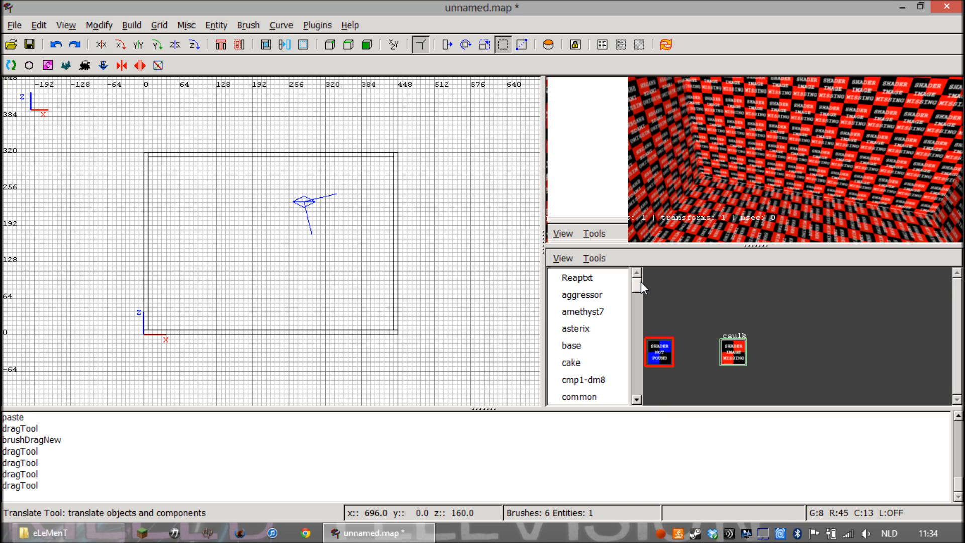
left_click_drag(641, 281, 638, 304)
left_click(581, 301)
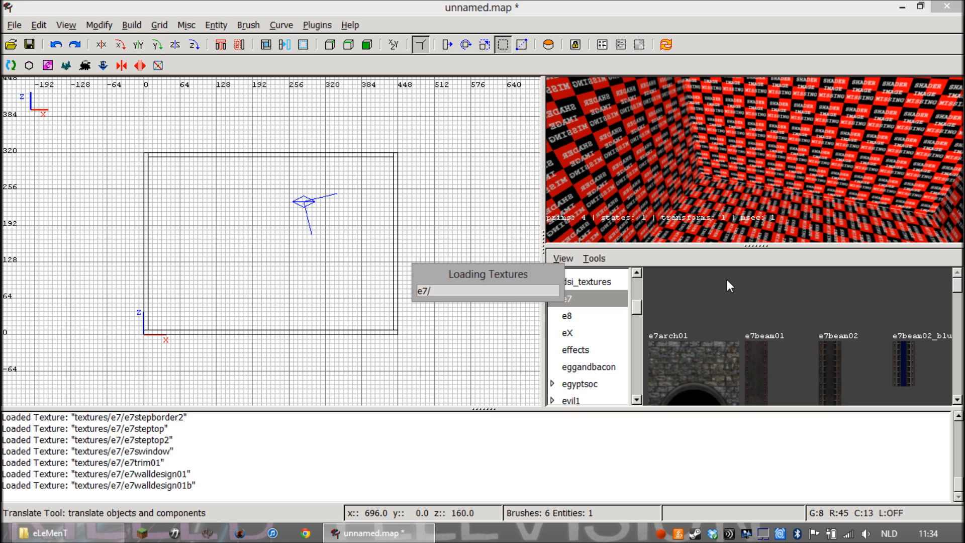
scroll(743, 289, "down", 5)
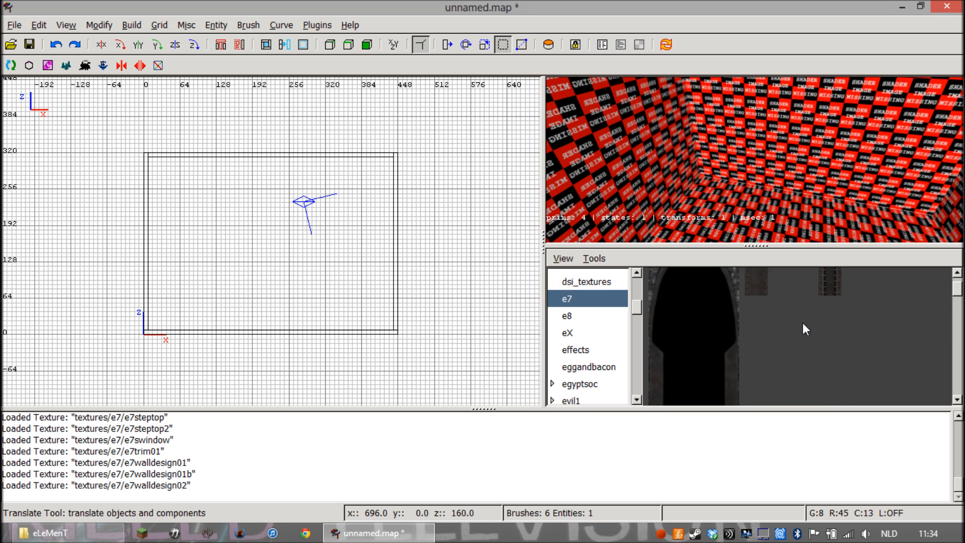
scroll(797, 324, "up", 1)
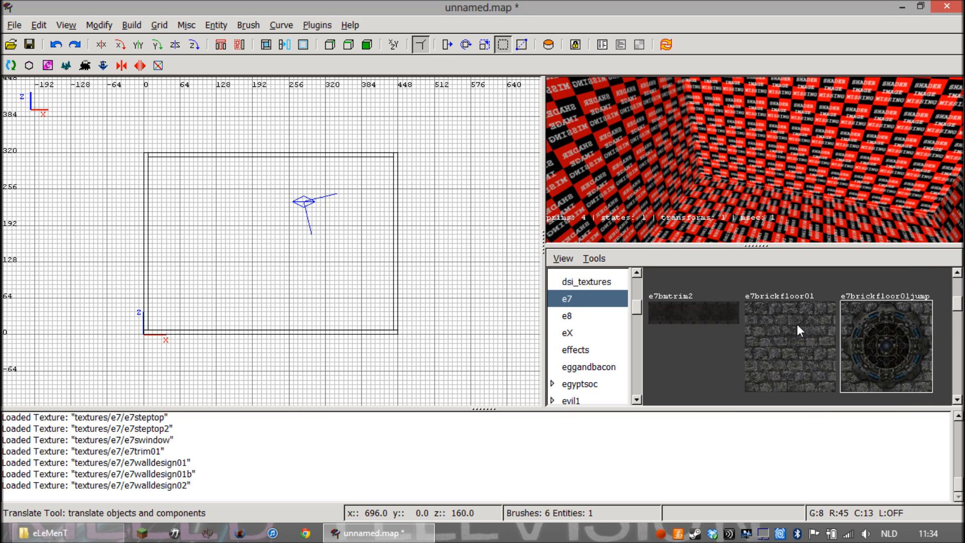
Select the whole floor brush, examine its extent from outside and inside the room in the 3D view, and clear the selection
right_click(761, 201)
right_click(761, 201)
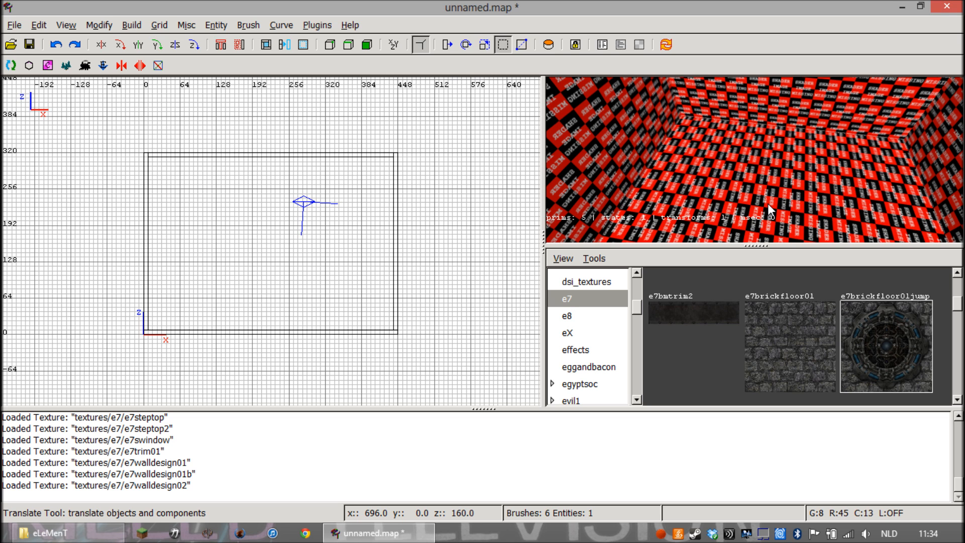
left_click(772, 190, "shift")
right_click(772, 190)
key("Right")
key("Up")
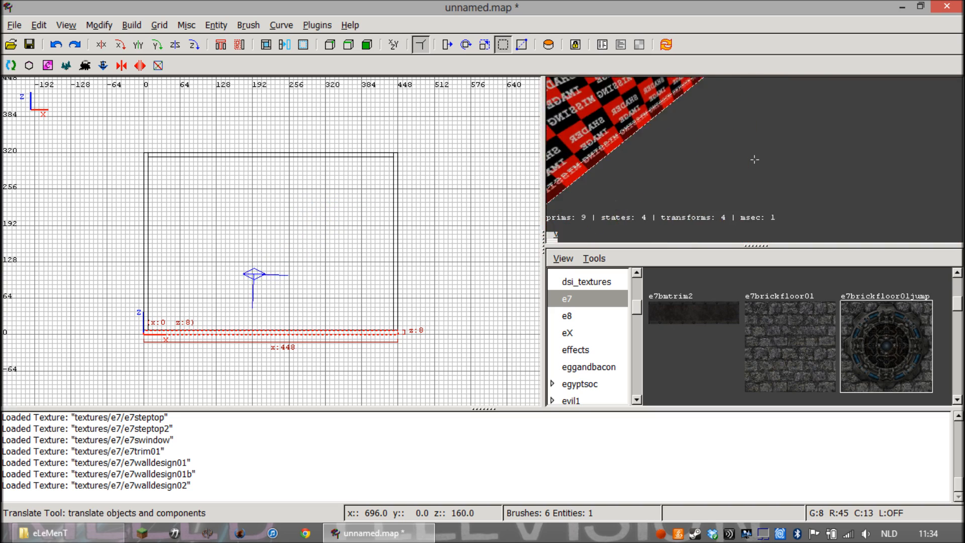
key("Down")
key("Up")
key("Down")
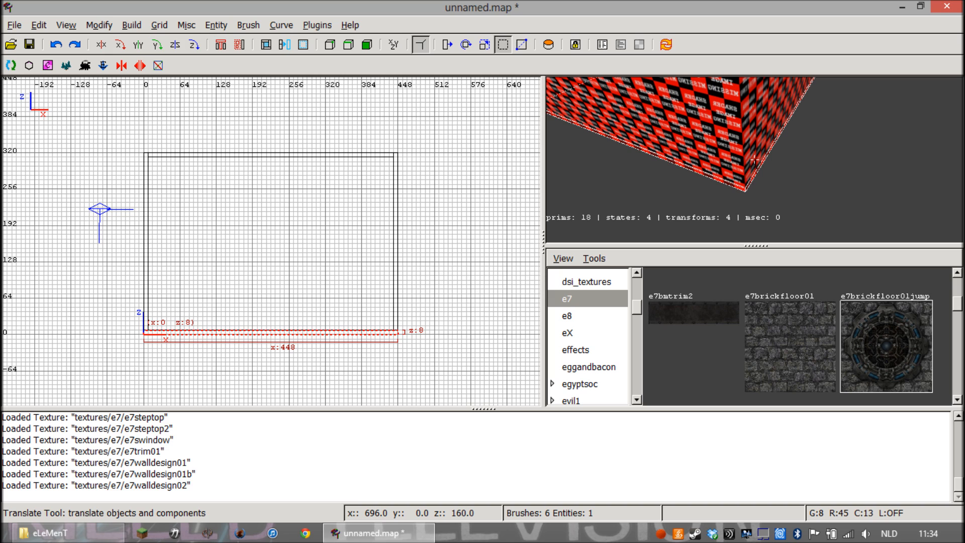
right_click(771, 189)
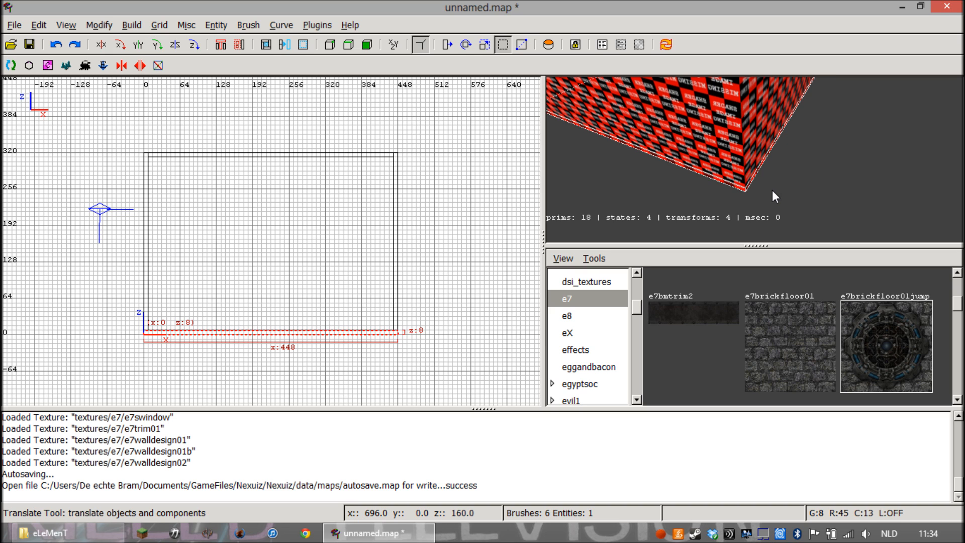
key("Up")
right_click(745, 125)
key("Up")
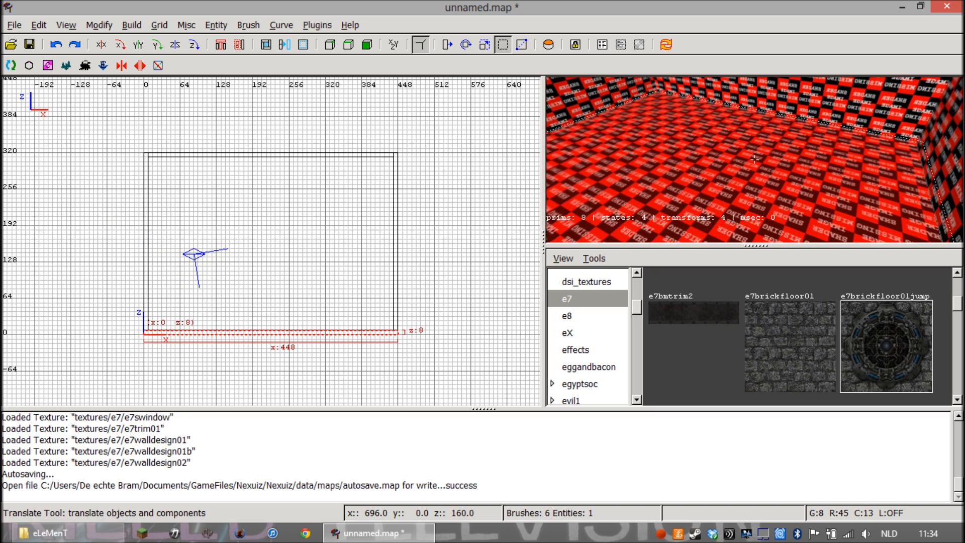
right_click(745, 157)
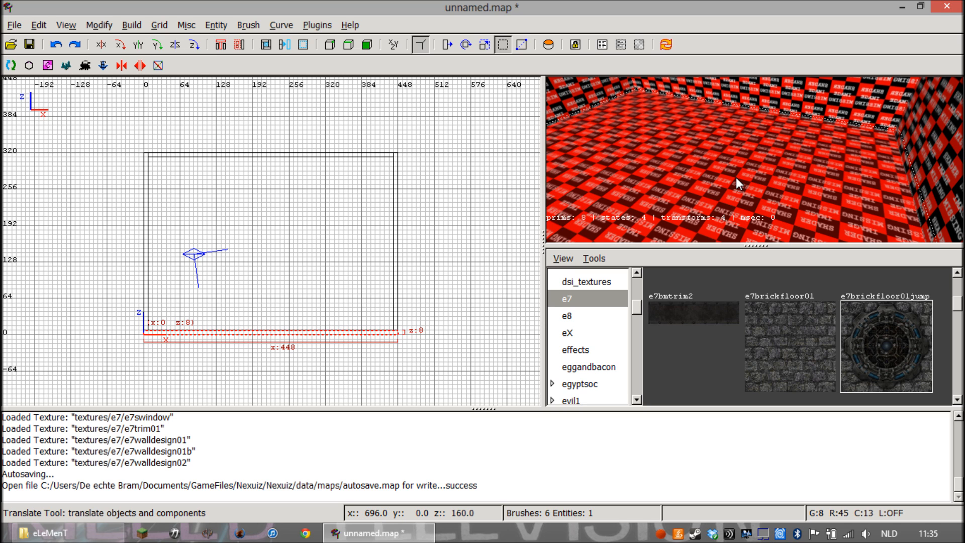
key("Escape")
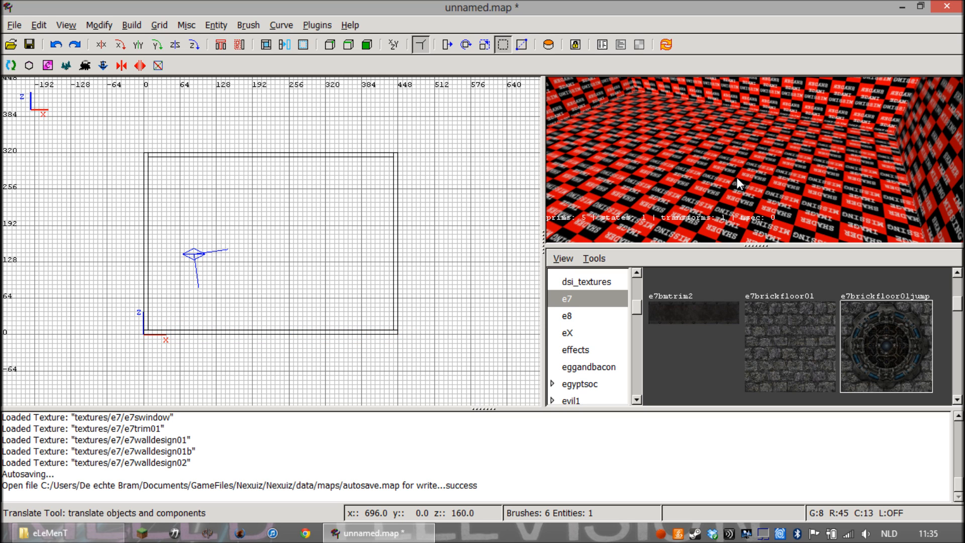
Select only the floor's inner face, examine it from below and from inside the room, and deselect it
right_click(750, 164)
key("Down")
key("Up")
key("Down")
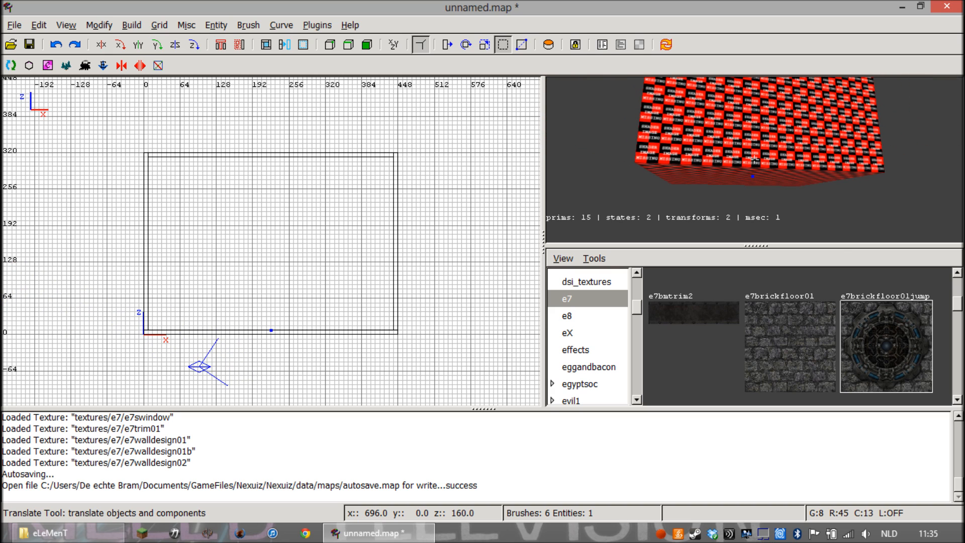
key("Up")
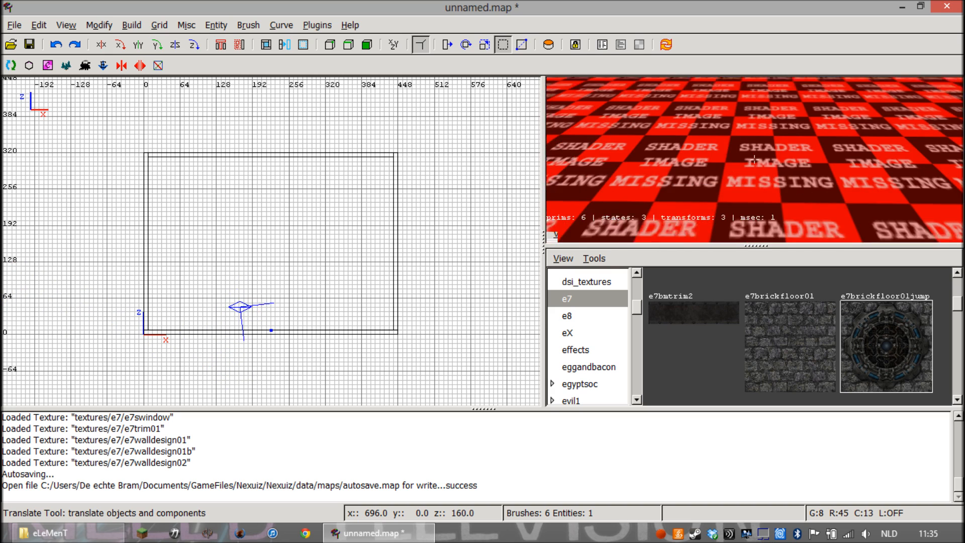
key("Down")
key("Up")
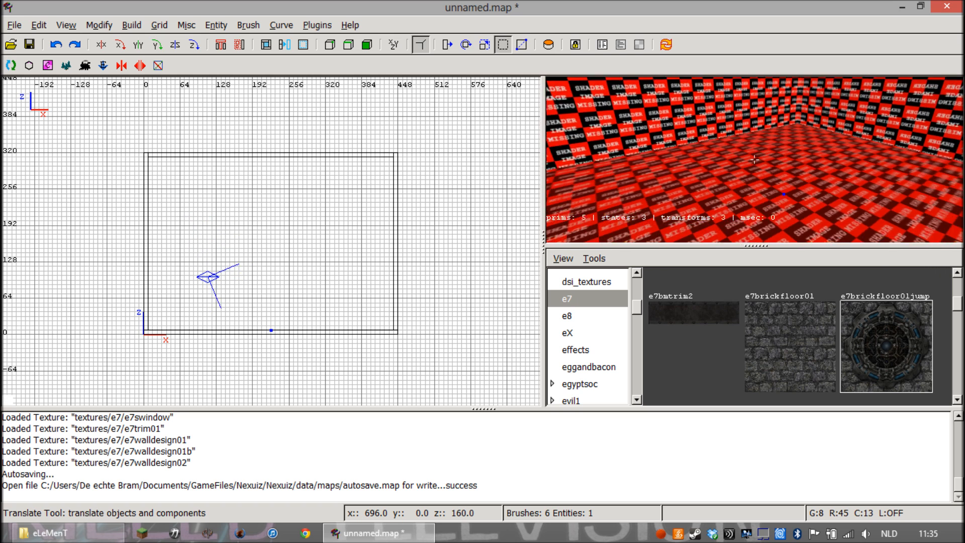
right_click(748, 166)
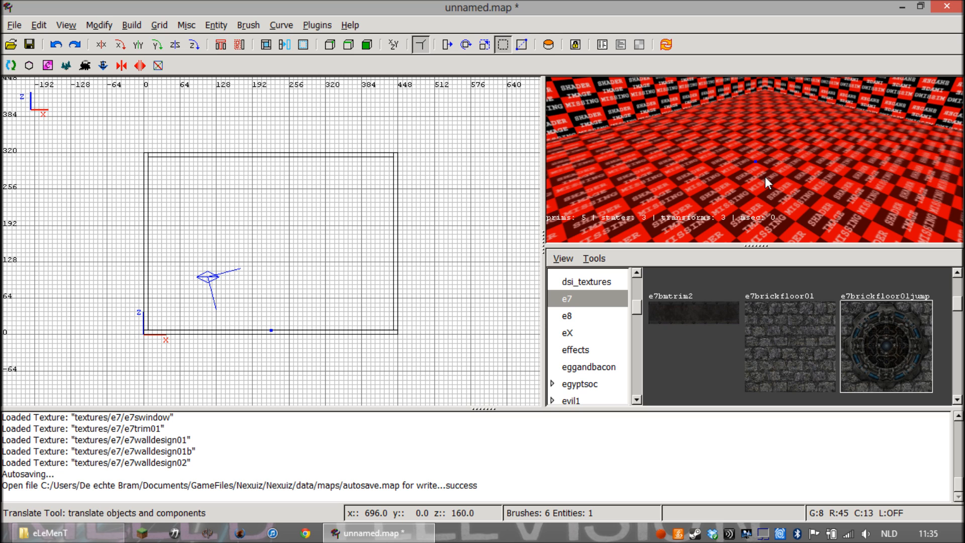
key("Escape")
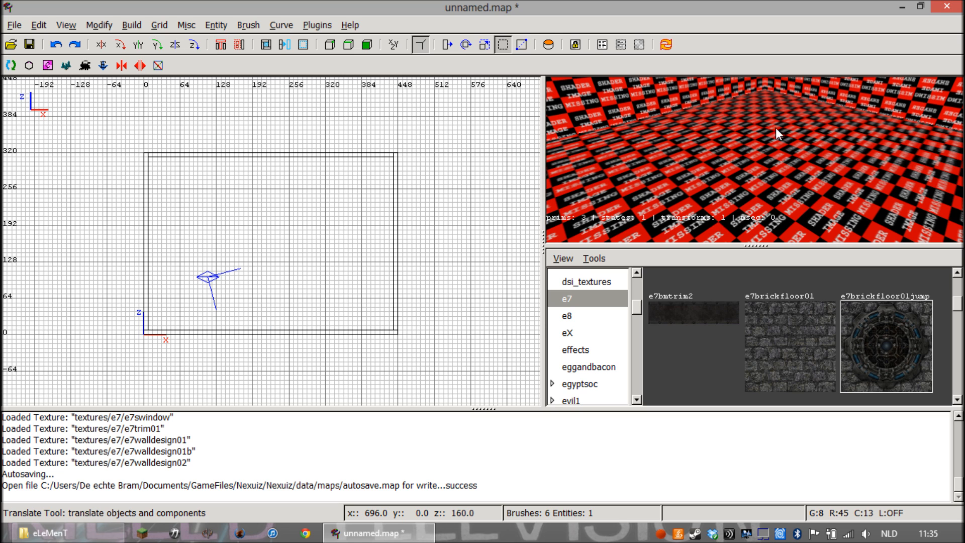
Apply the e7brickfloor01 texture to the inner face of the floor
left_click(763, 158, "ctrl+shift")
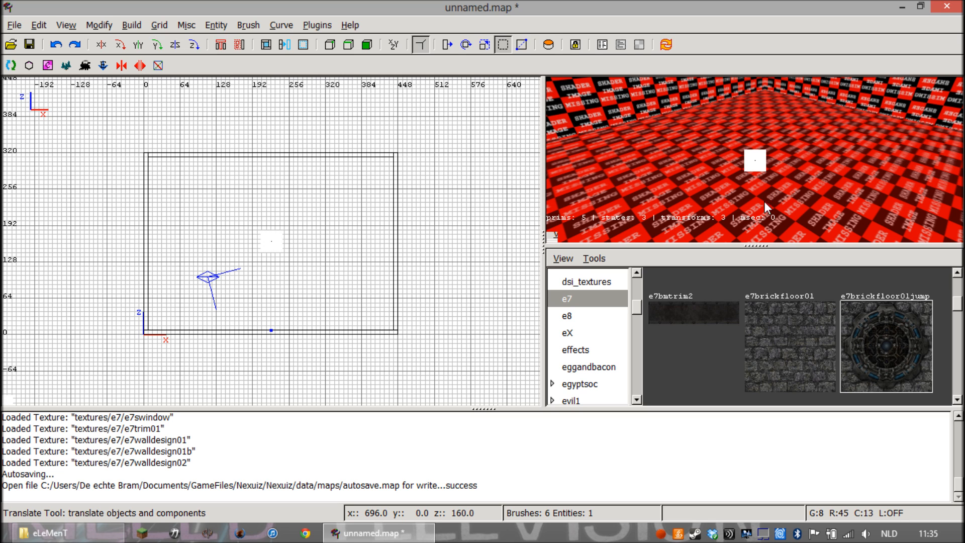
left_click(785, 330)
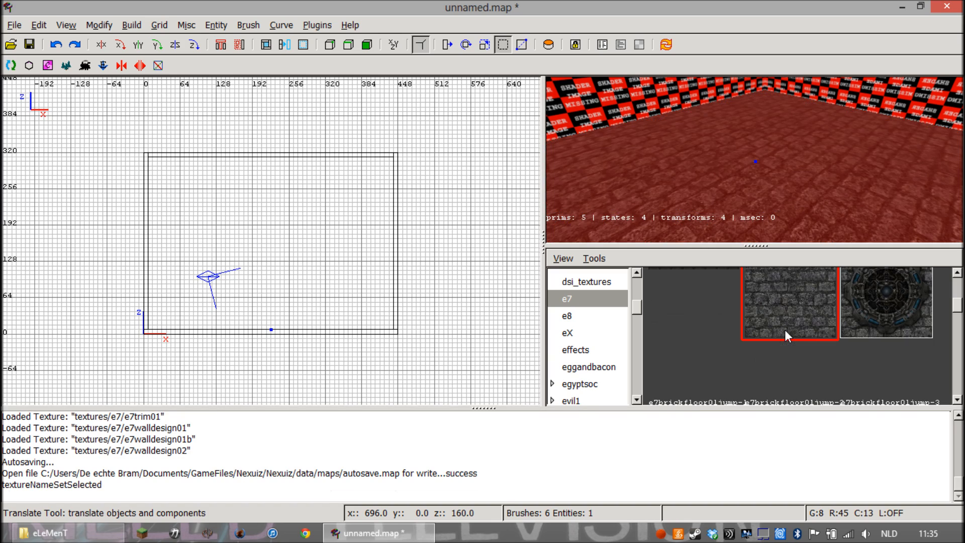
right_click(771, 195)
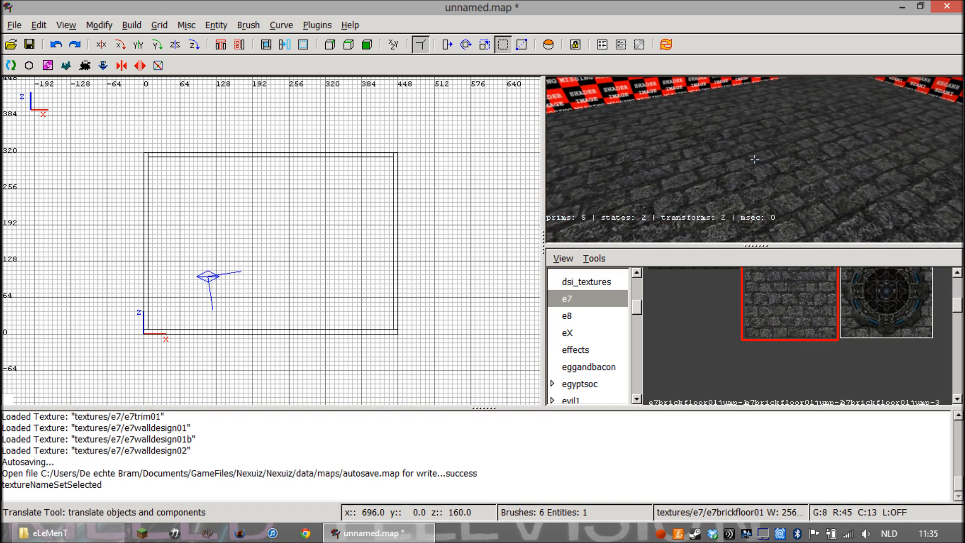
key("Down")
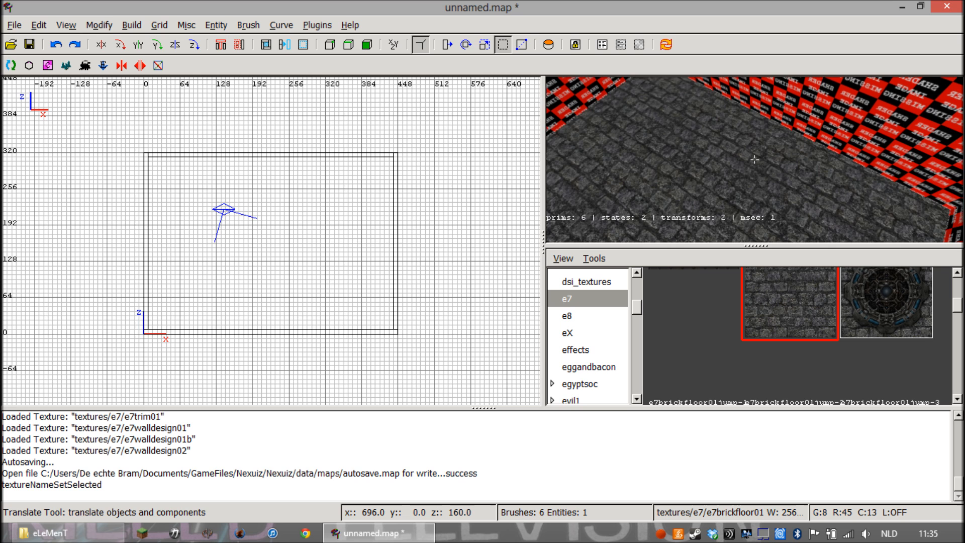
right_click(754, 159)
Find the e7brnmetal texture in the e7 set and apply it to the inner faces of all four walls
scroll(800, 330, "down", 5)
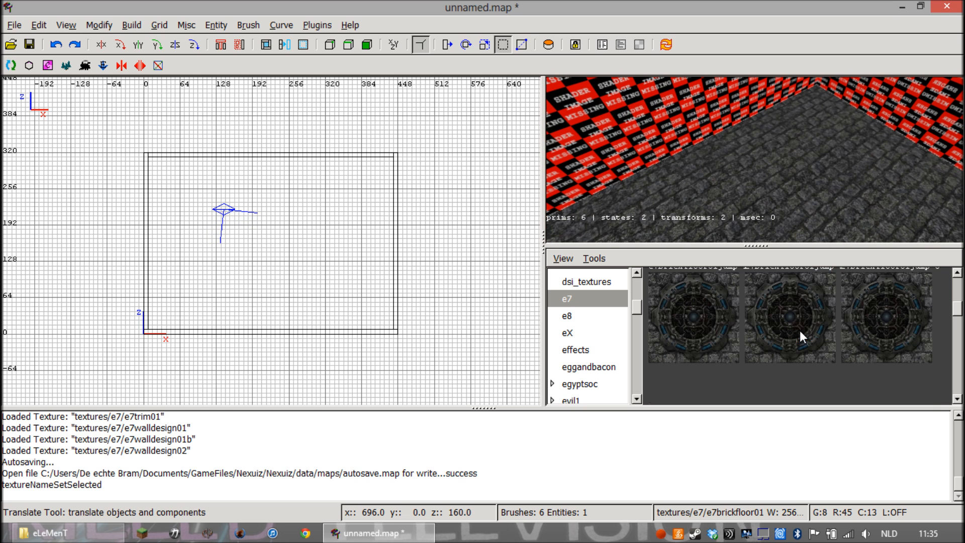
scroll(800, 331, "up", 6)
scroll(808, 334, "down", 6)
scroll(813, 333, "up", 4)
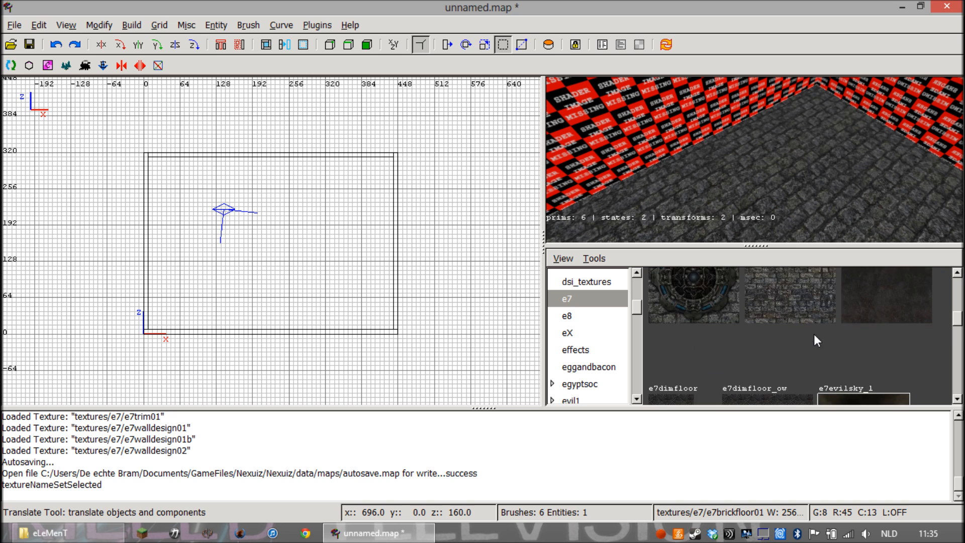
right_click(801, 144)
right_click(801, 144)
left_click(864, 159, "ctrl+shift")
left_click(916, 156, "ctrl+shift")
right_click(916, 157)
right_click(916, 158)
left_click(660, 146, "ctrl+shift")
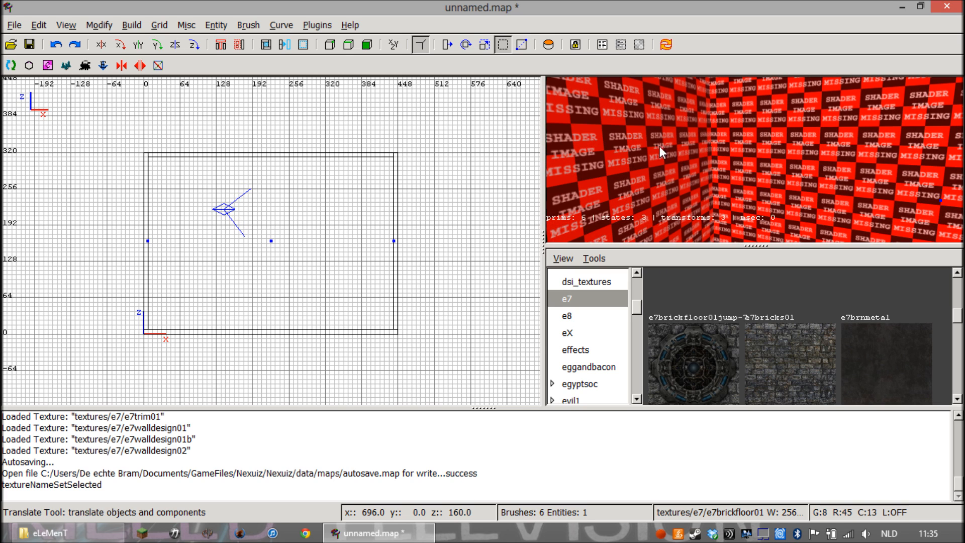
left_click(865, 332)
key("Escape")
Apply the e7brnmetal texture to the inner face of the ceiling and deselect it
right_click(813, 193)
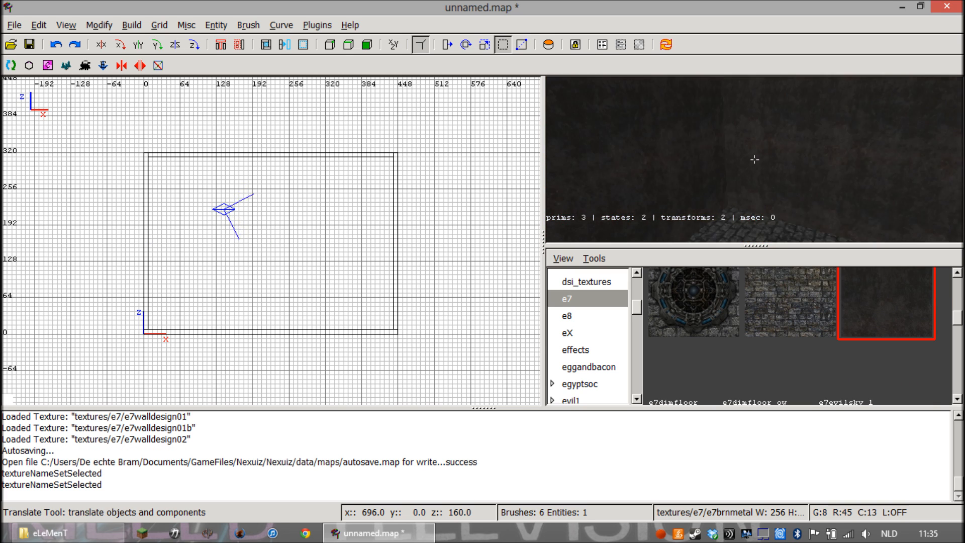
right_click(813, 194)
left_click(810, 159, "ctrl+shift")
left_click(876, 294)
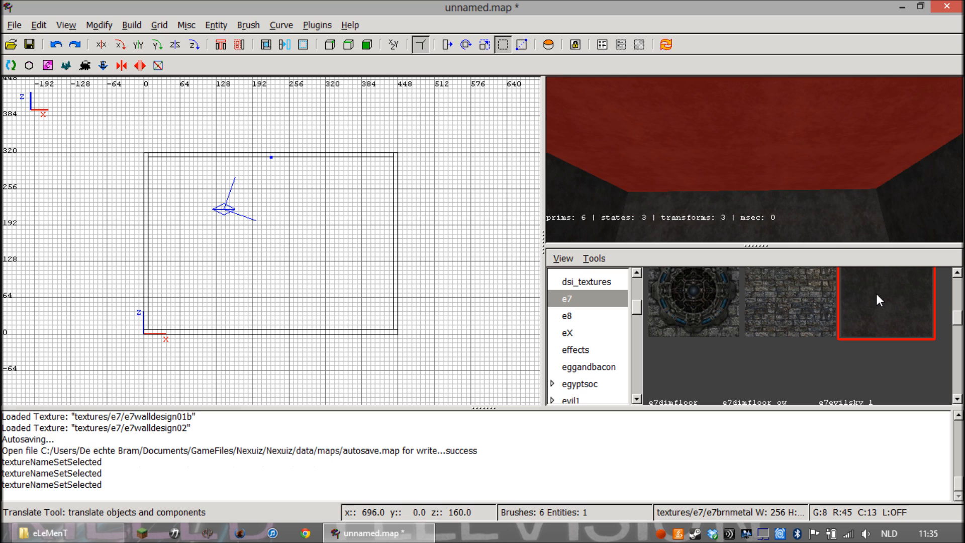
key("Escape")
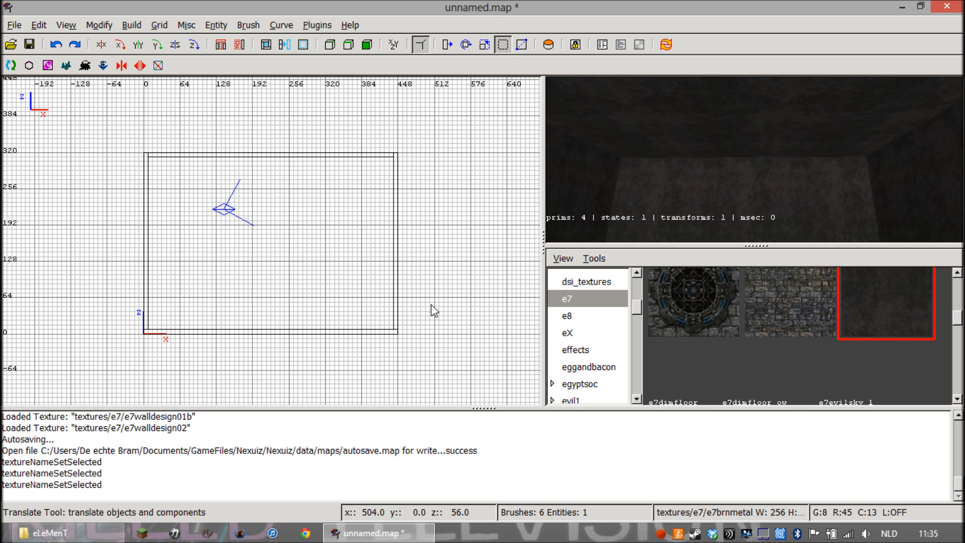
right_click(686, 212)
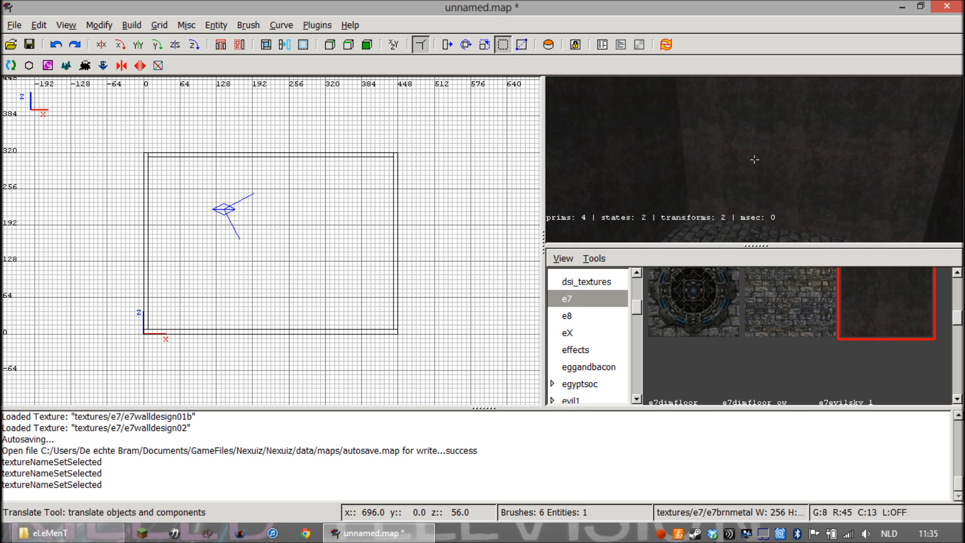
right_click(754, 159)
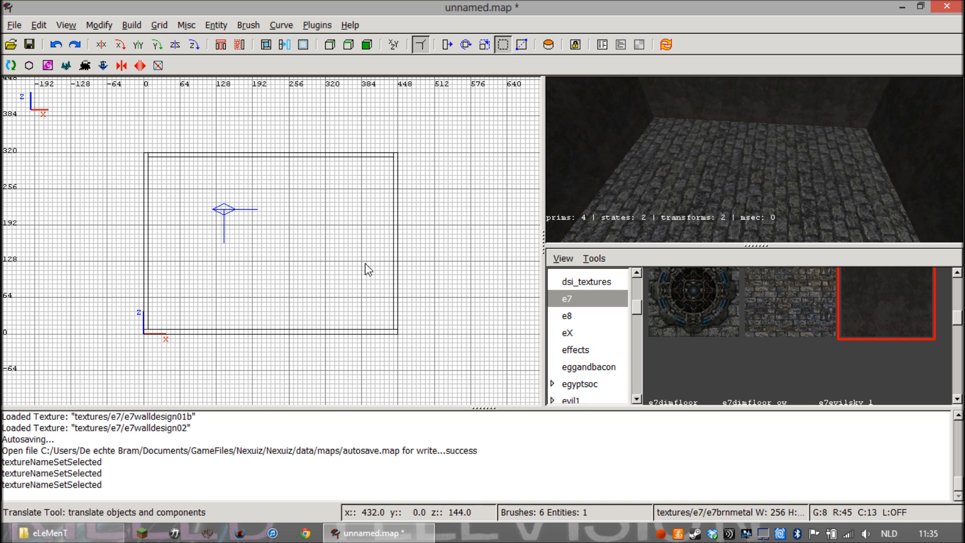
Add an info_player_deathmatch entity inside the room in the XZ view
right_click(259, 278)
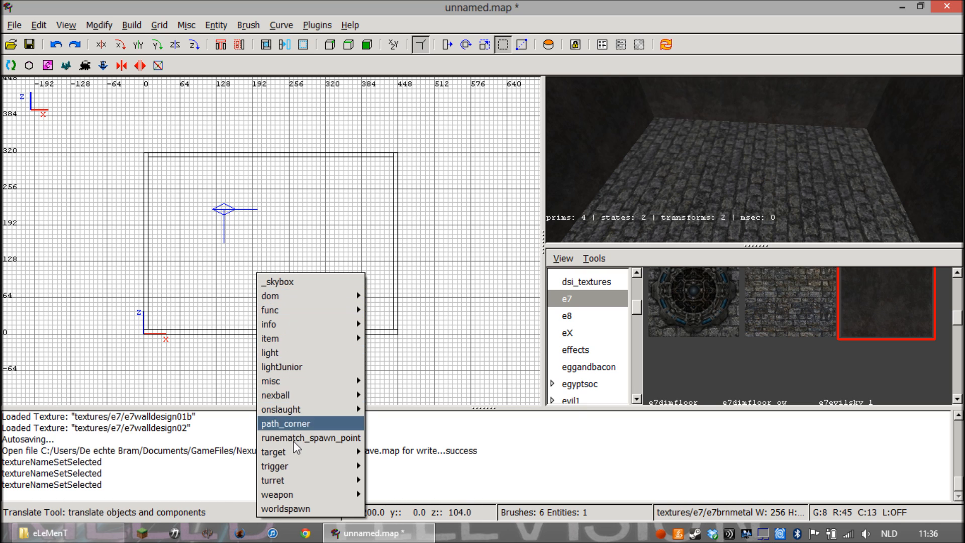
mouse_move(297, 495)
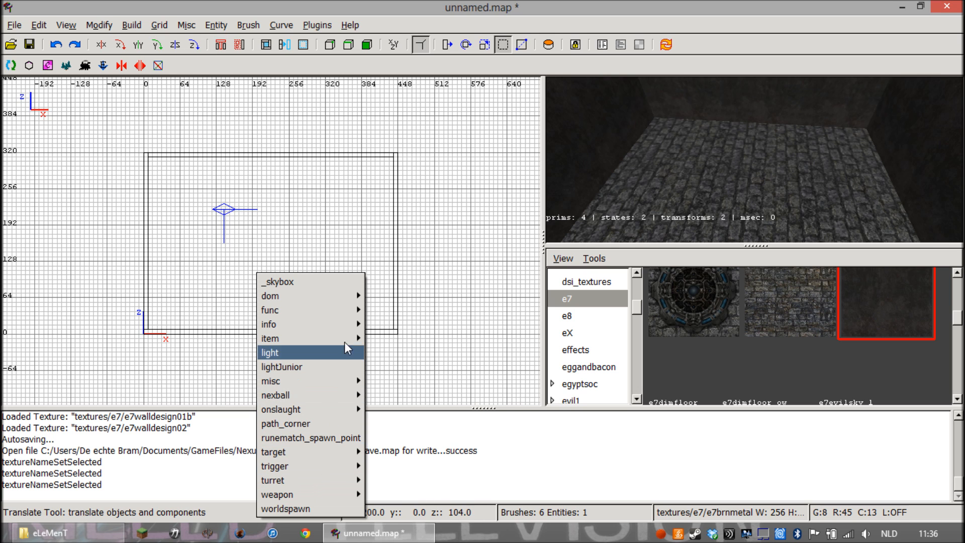
mouse_move(349, 329)
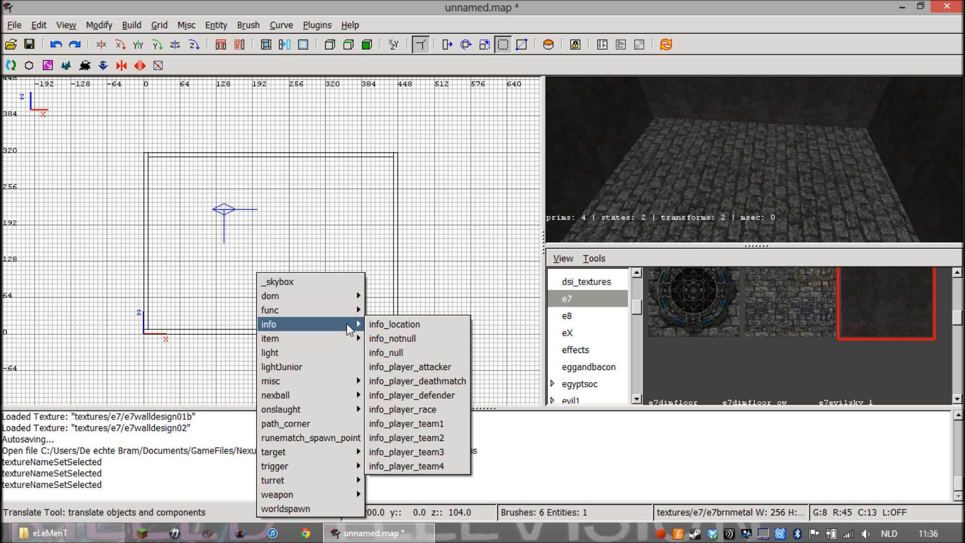
left_click(429, 385)
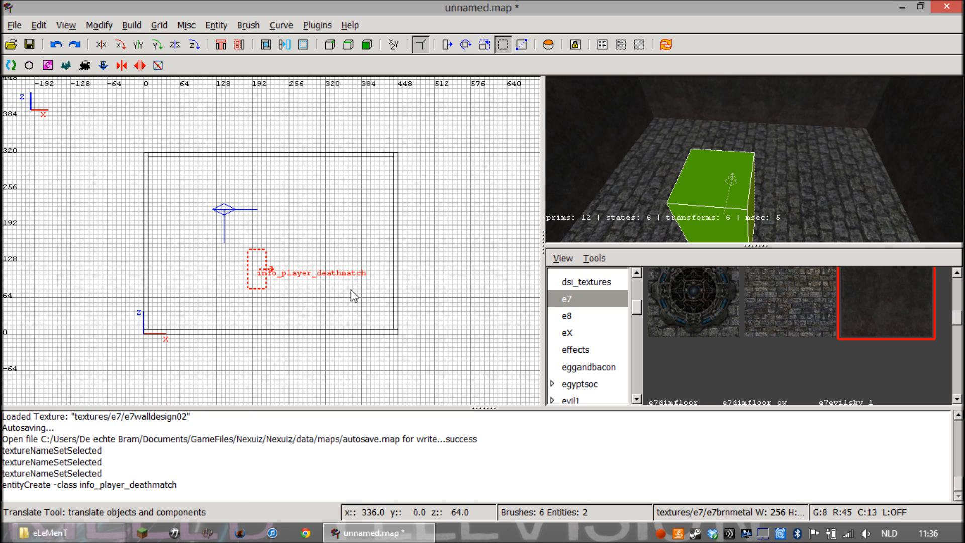
Move the player spawn beside the wall at x 0, resting on top of the floor, and check its placement in the 3D view
right_click(657, 175)
key("Up")
key("Down")
right_click(753, 159)
left_click_drag(256, 281, 169, 320)
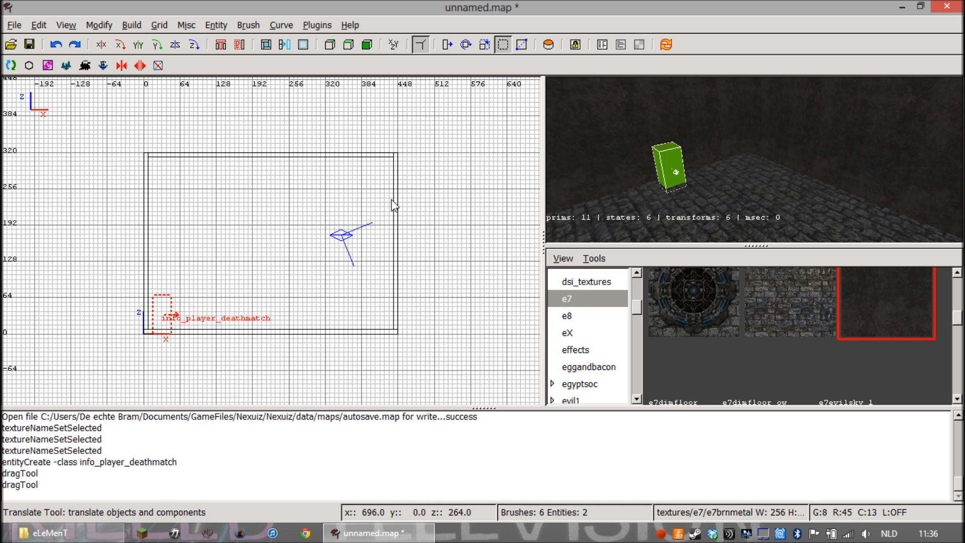
mouse_move(162, 317)
left_mouse_down()
mouse_move(163, 304)
mouse_move(164, 312)
left_mouse_up()
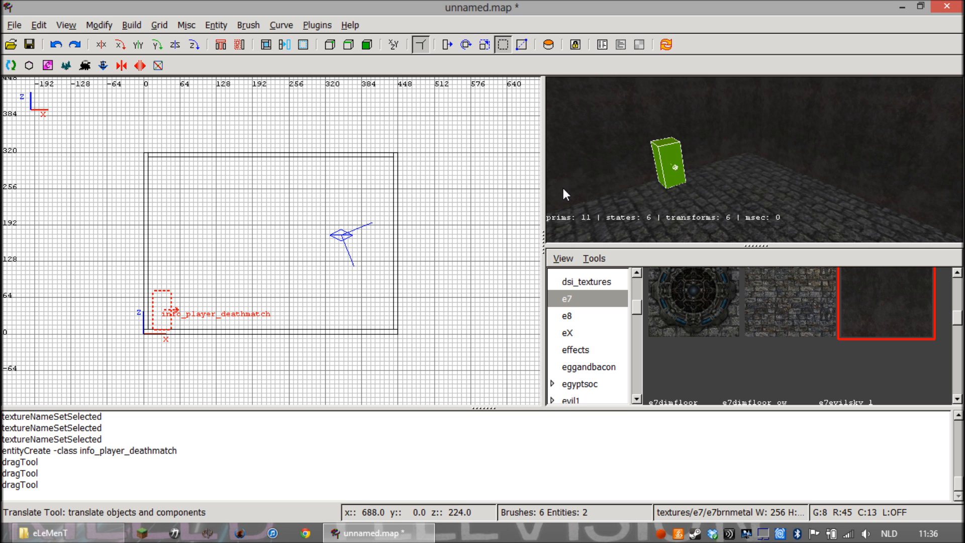
key("Up")
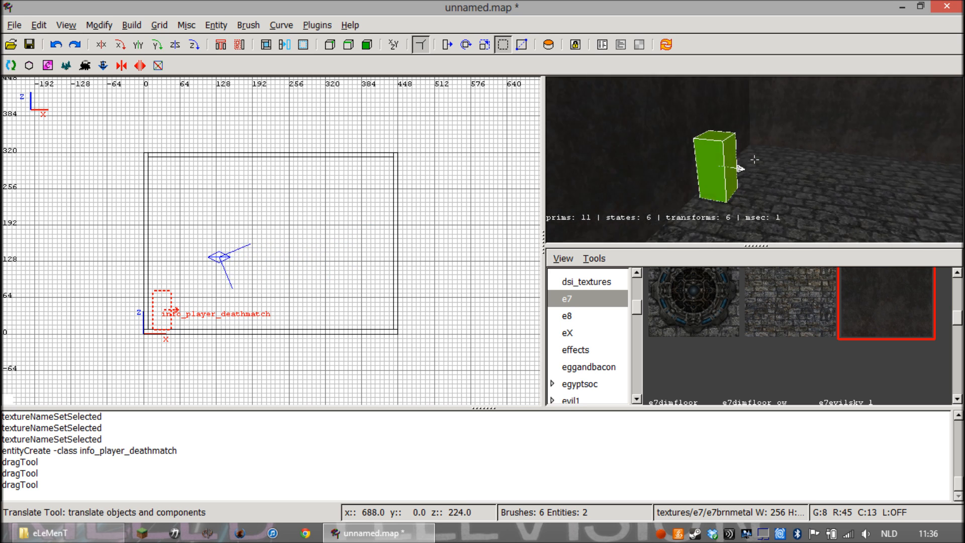
key("Up")
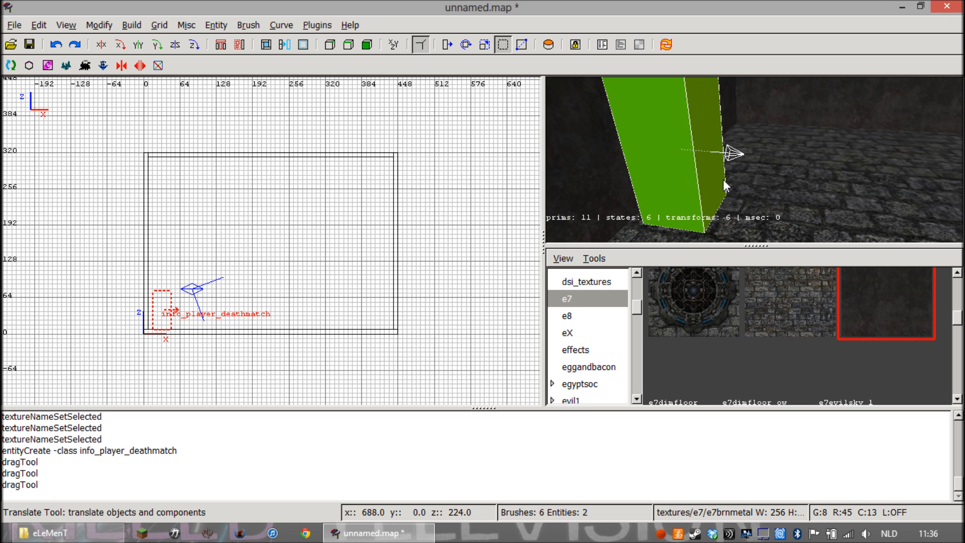
key("Down")
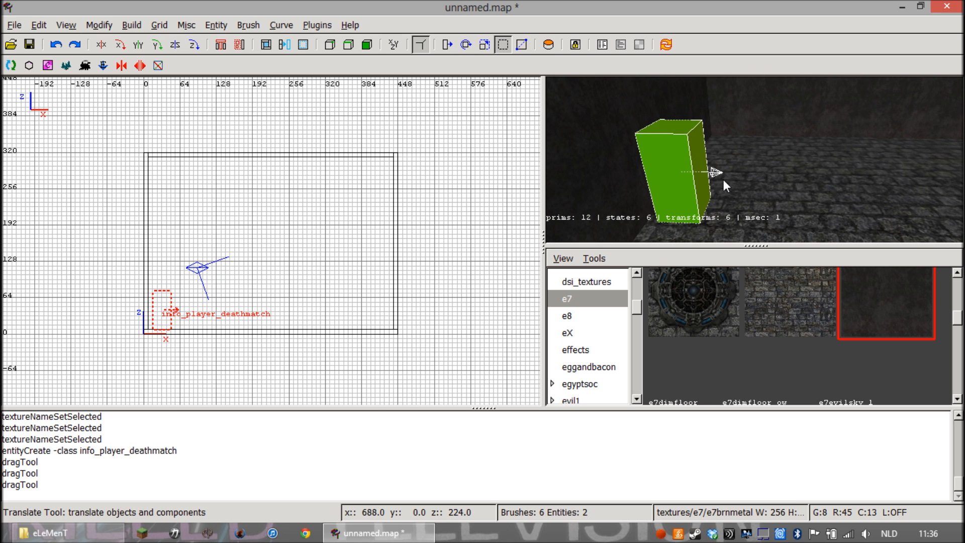
right_click(732, 173)
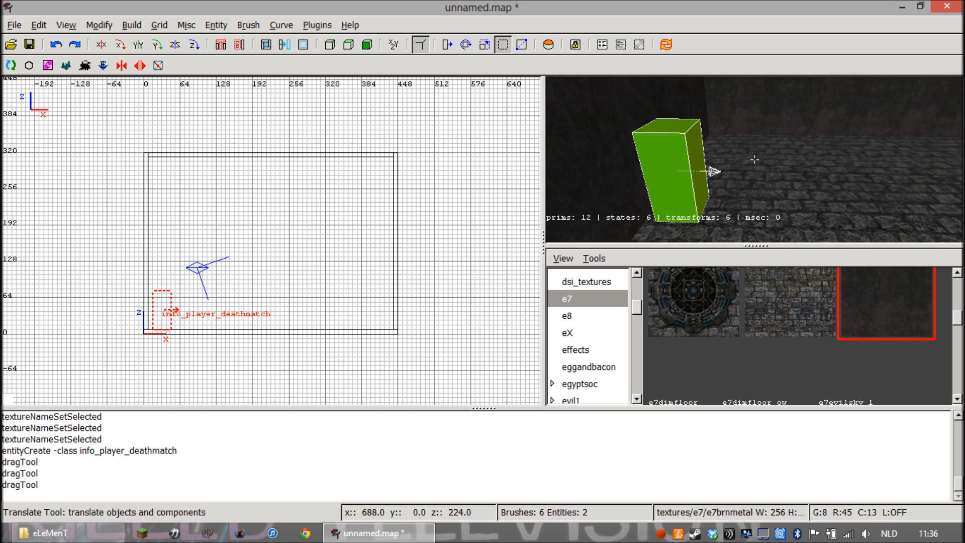
key("Down")
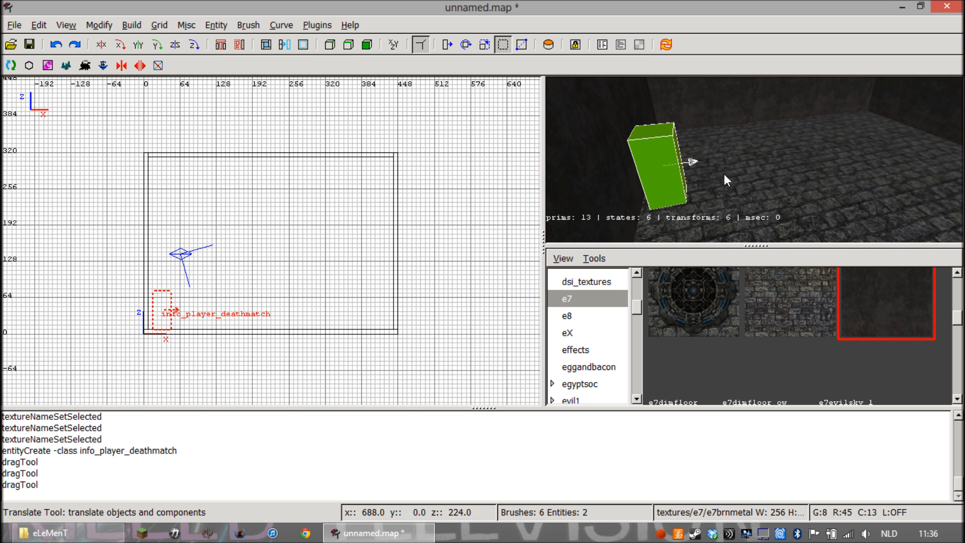
Try to rotate the player spawn slightly about its vertical axis in the 3D view with the Rotate tool
right_click(723, 173)
right_click(723, 173)
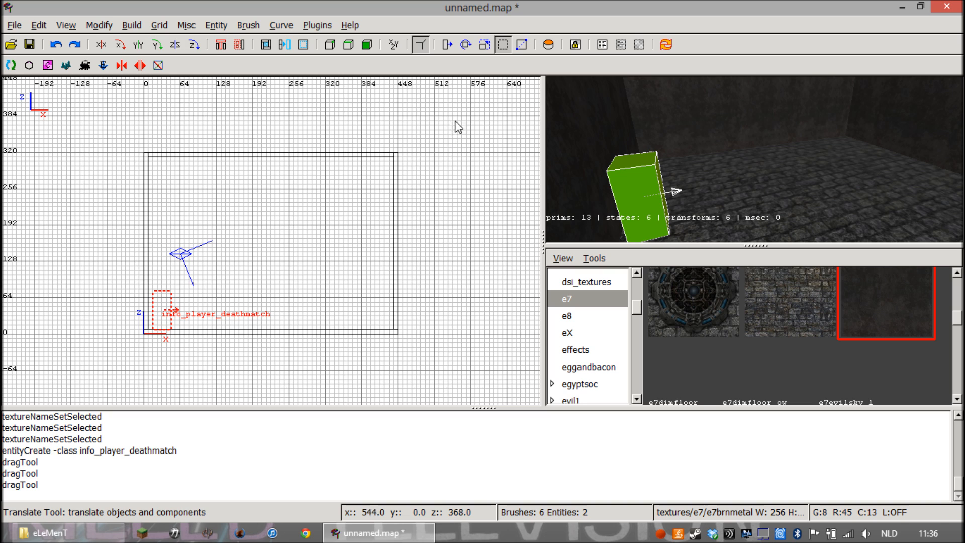
left_click(467, 46)
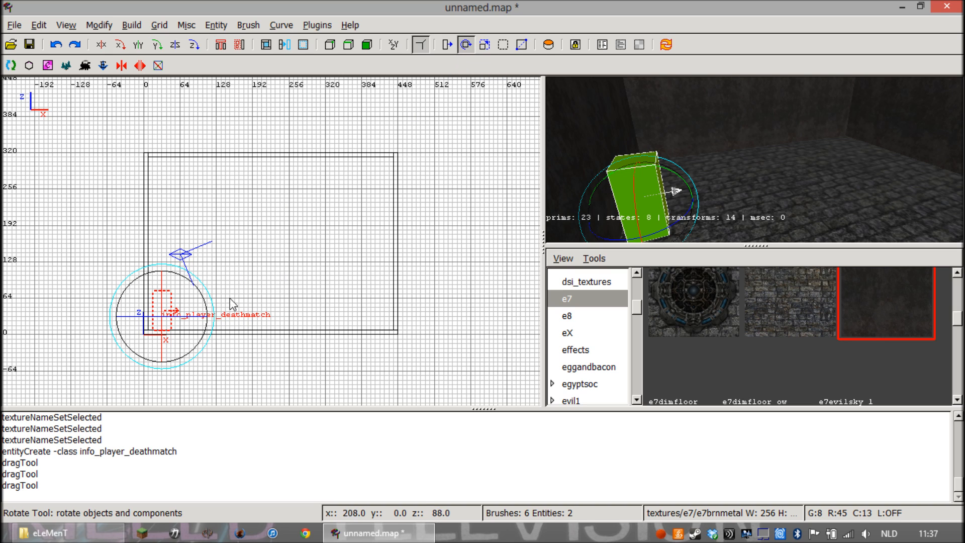
right_click(597, 194)
key("Up")
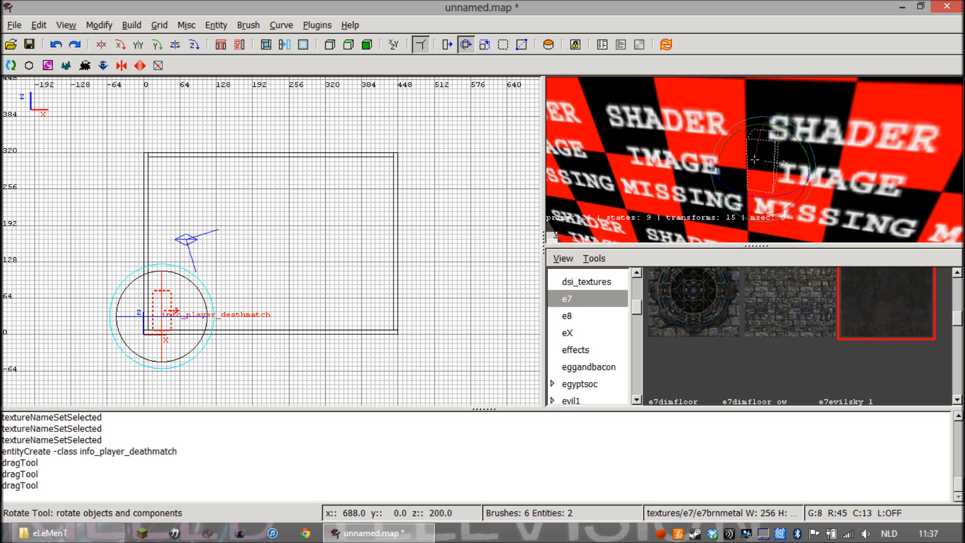
key("Up")
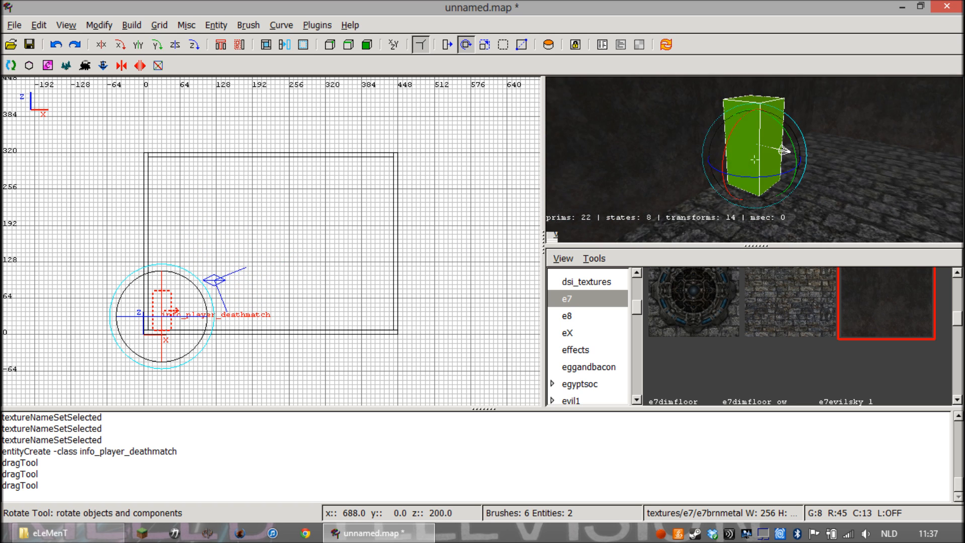
key("Down")
right_click(626, 187)
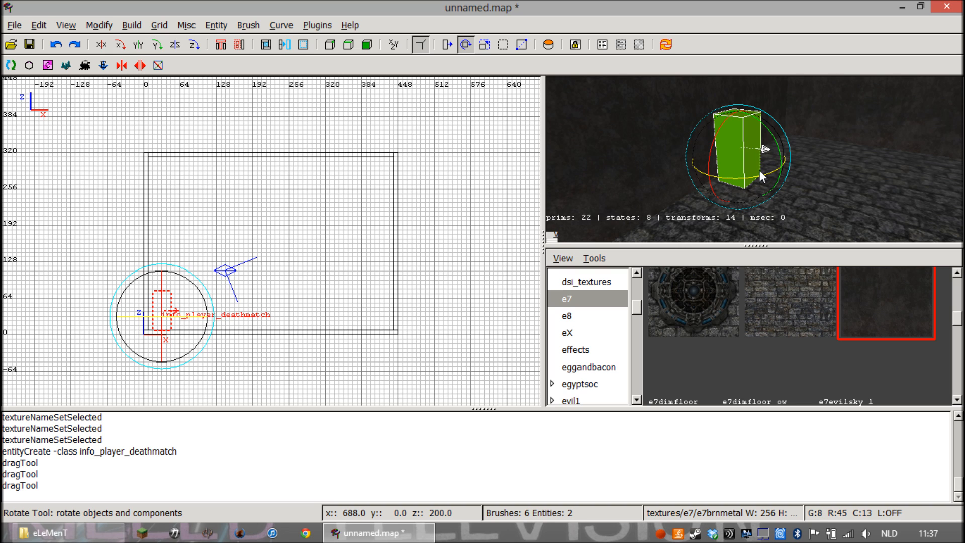
left_click(732, 178)
Undo the player spawn's rotation, keeping its earlier placement on the floor, and return to the Resize tool
left_click(56, 44)
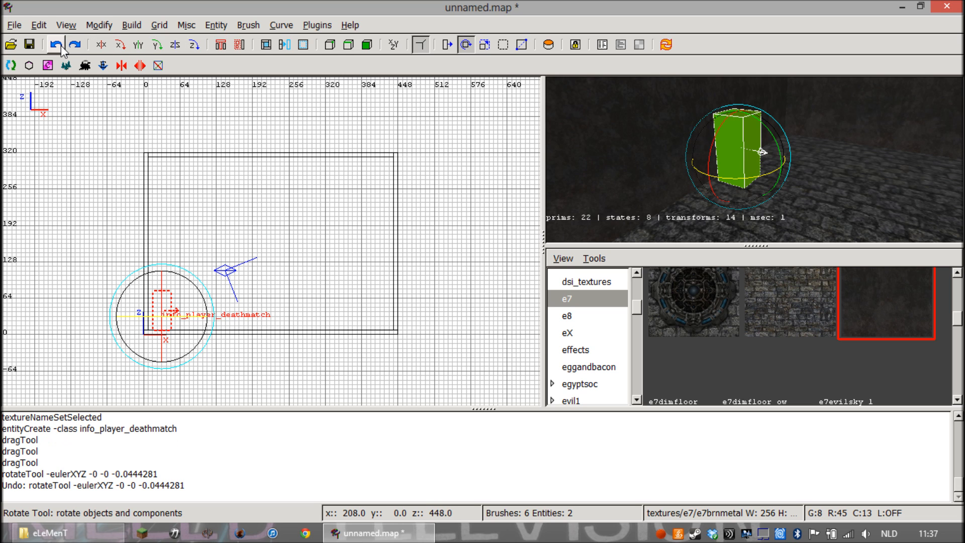
left_click(62, 45)
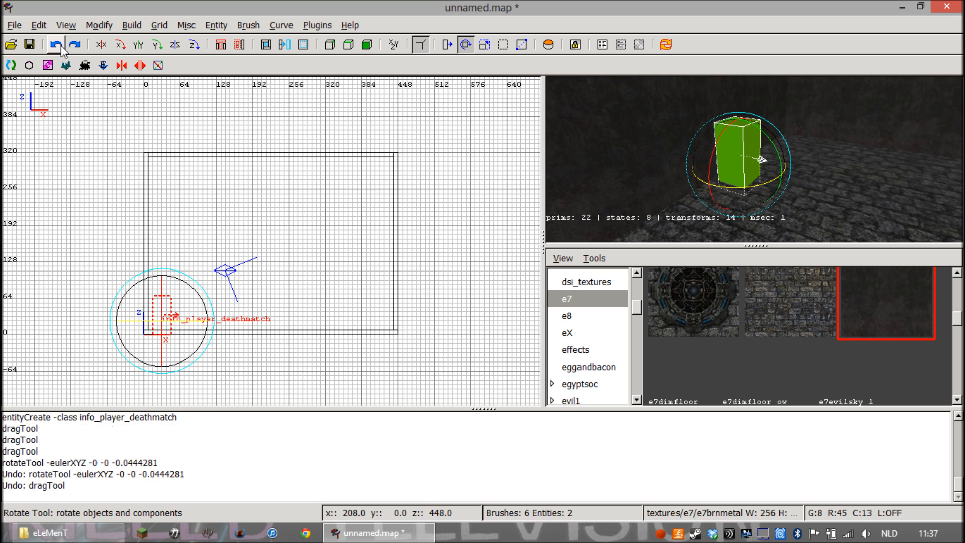
left_click(74, 45)
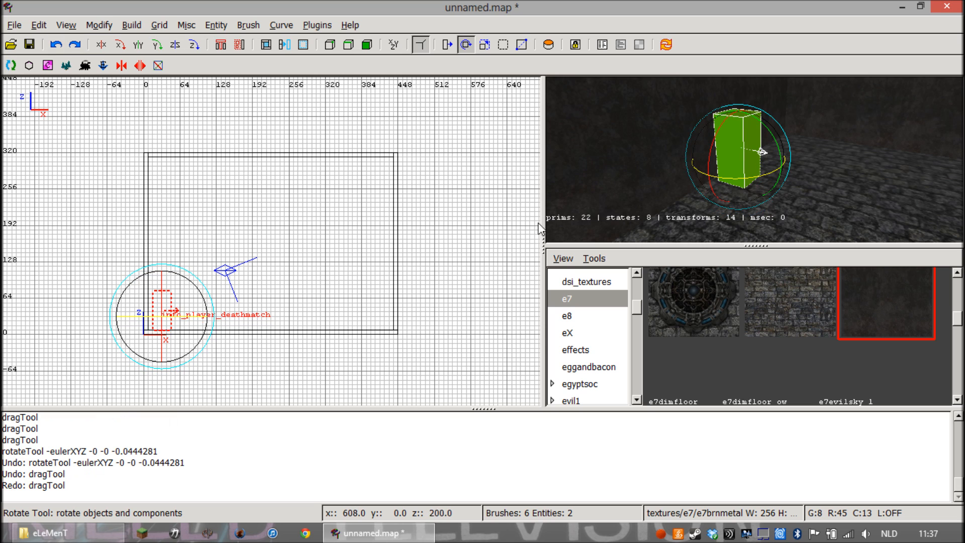
left_click(508, 44)
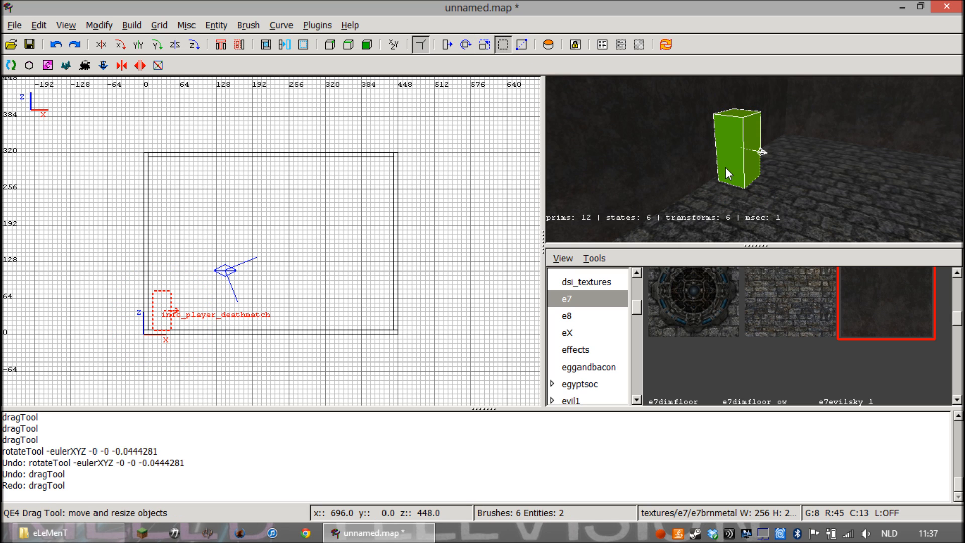
Deselect the player spawn and add a weapon_rocketlauncher entity at x 264, z 64 in the XZ view
key("Escape")
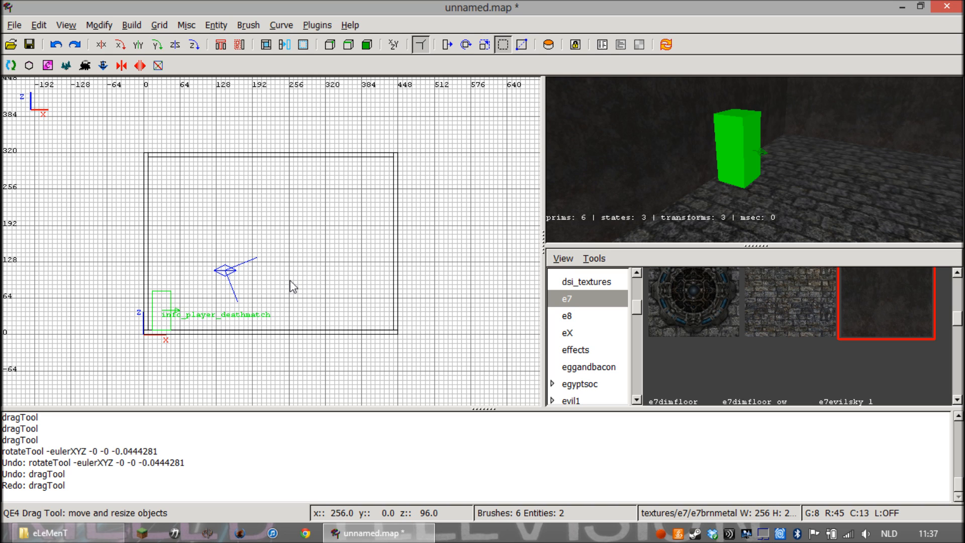
right_click(297, 303)
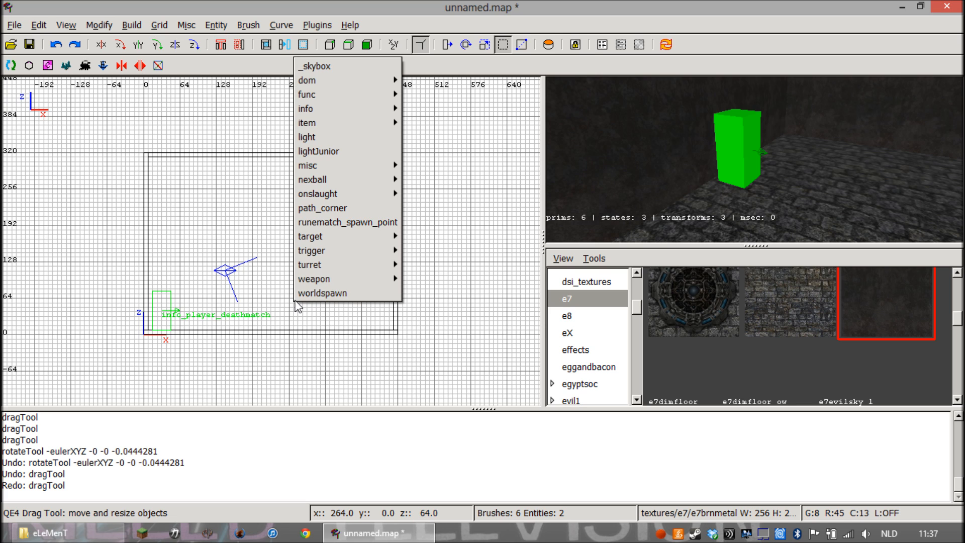
mouse_move(338, 124)
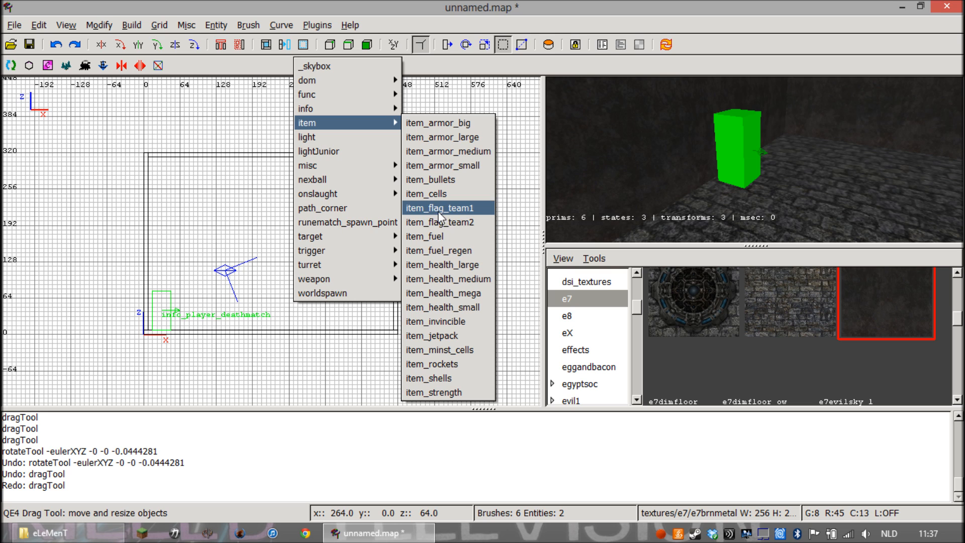
mouse_move(378, 277)
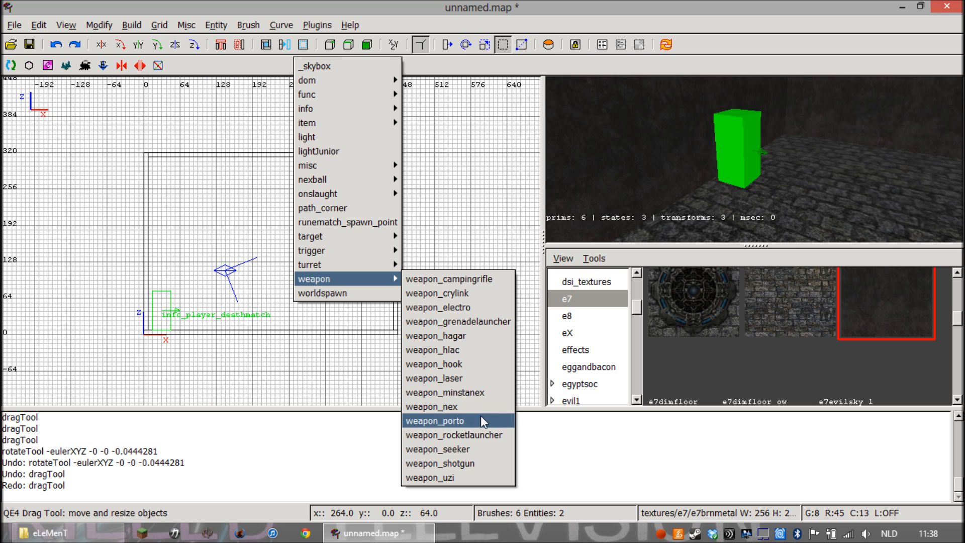
left_click(478, 435)
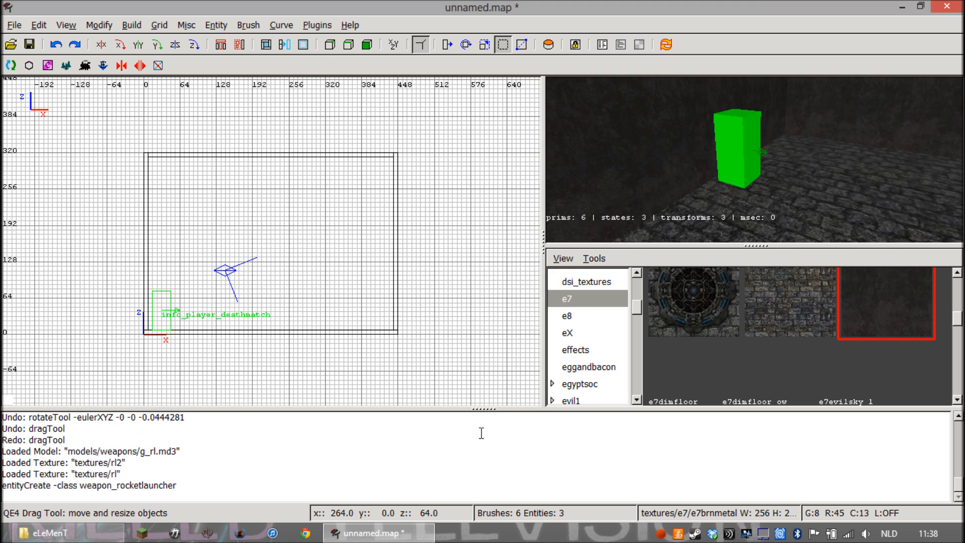
Lower the rocket launcher to just above the floor, check its height in the 3D view and deselect it
right_click(583, 231)
key("Up")
key("Down")
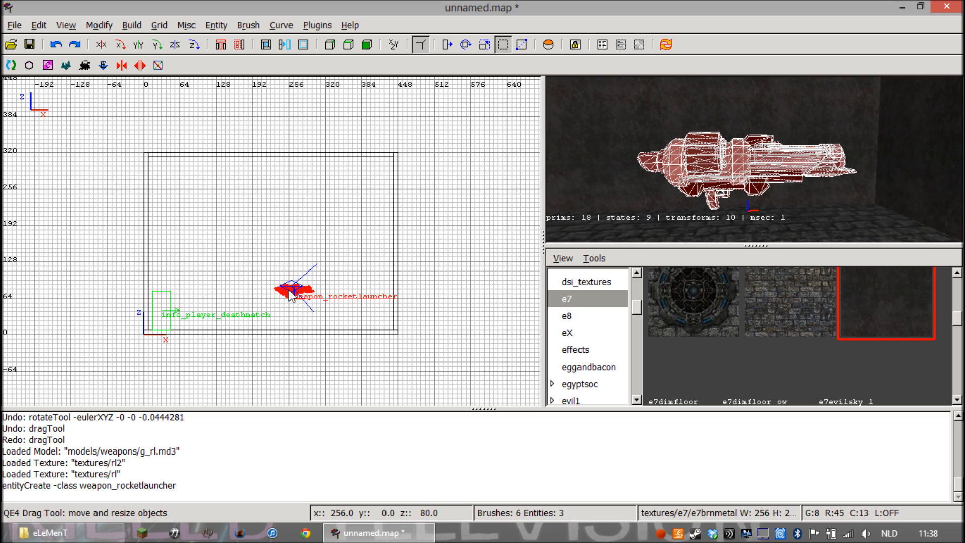
left_click_drag(289, 295, 295, 322)
right_click(577, 186)
scroll(755, 160, "down", 1)
scroll(754, 159, "up", 2)
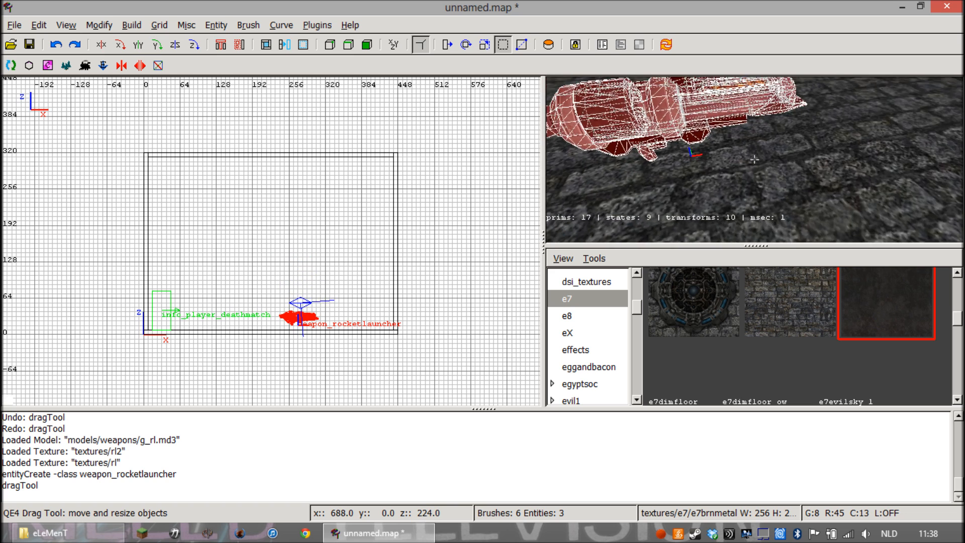
scroll(754, 159, "down", 1)
right_click(621, 185)
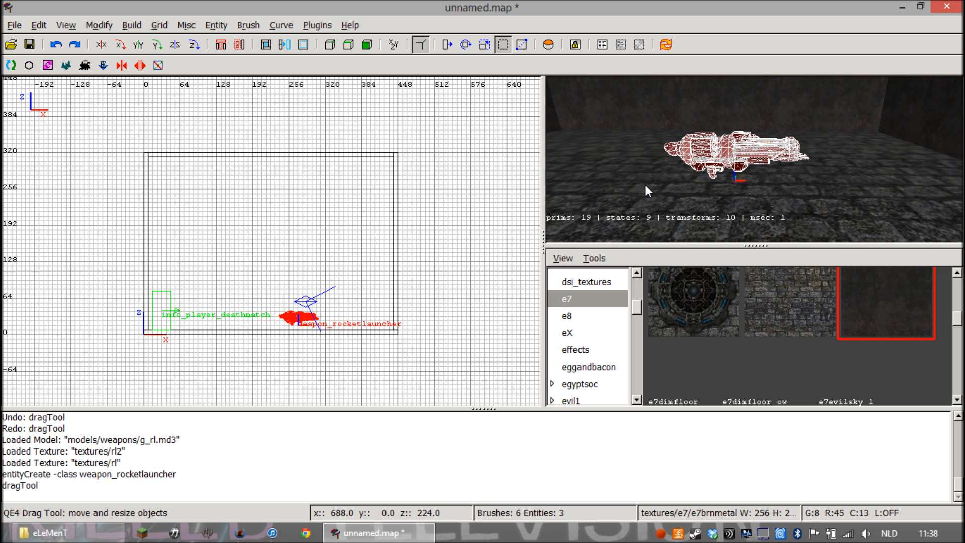
right_click(645, 185)
key("Escape")
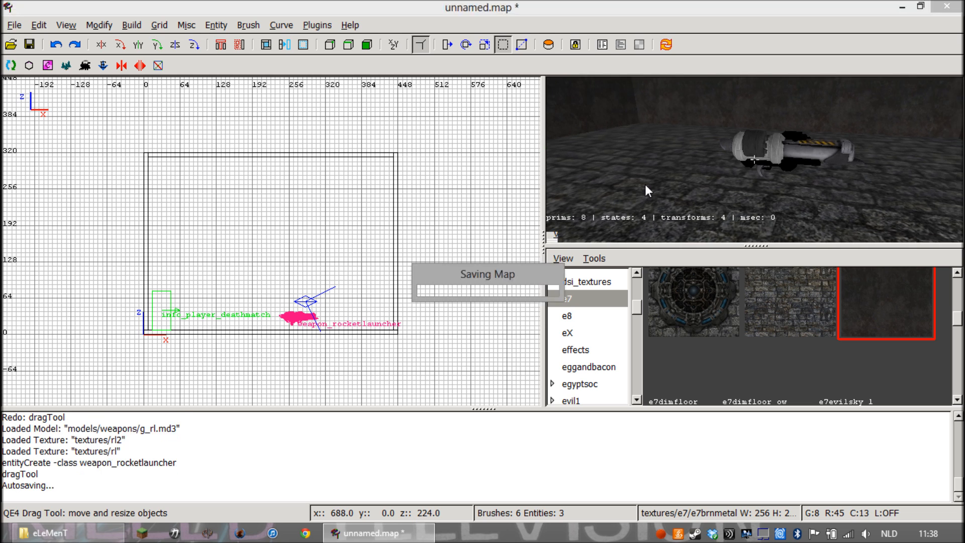
Add a light entity just below the ceiling at x 192, z 304 with an intensity of 10000
right_click(637, 180)
right_click(637, 180)
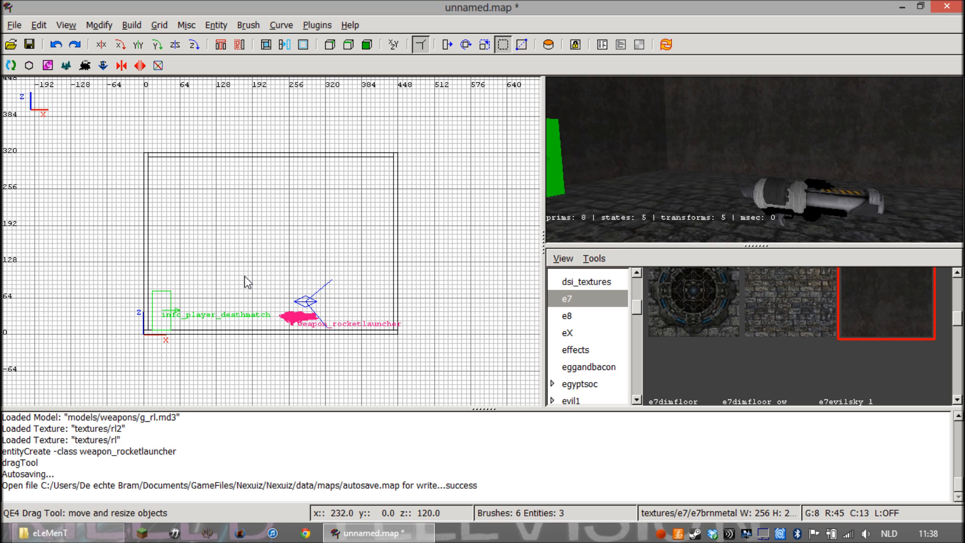
right_click(634, 167)
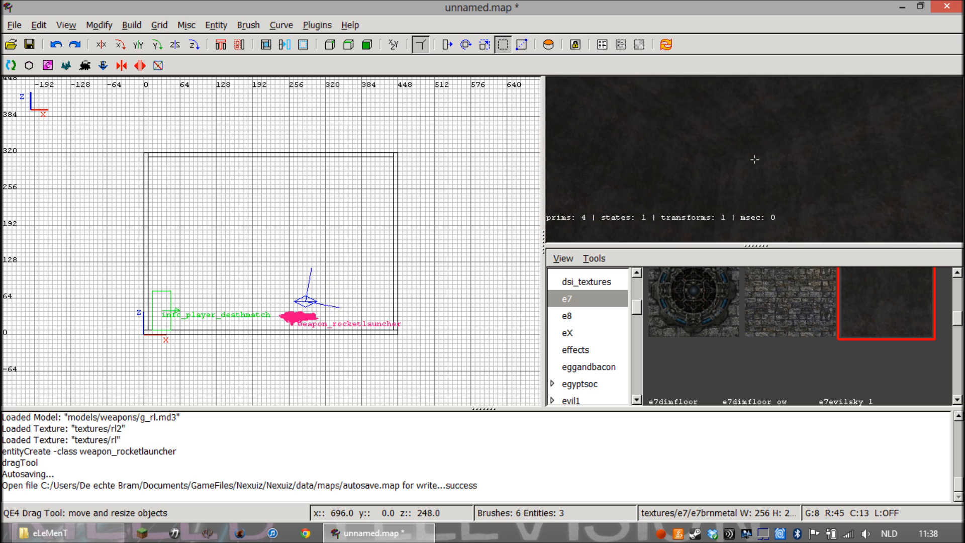
right_click(634, 167)
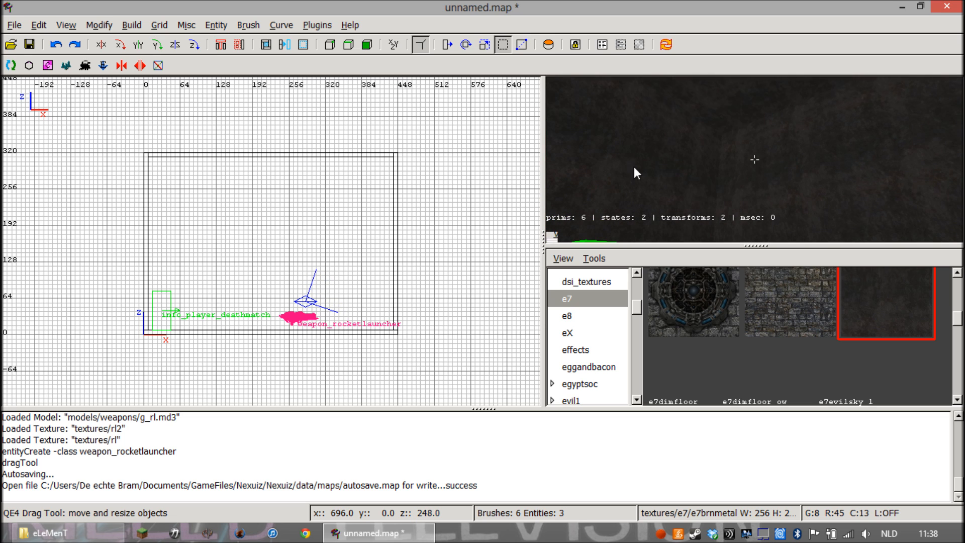
right_click(251, 163)
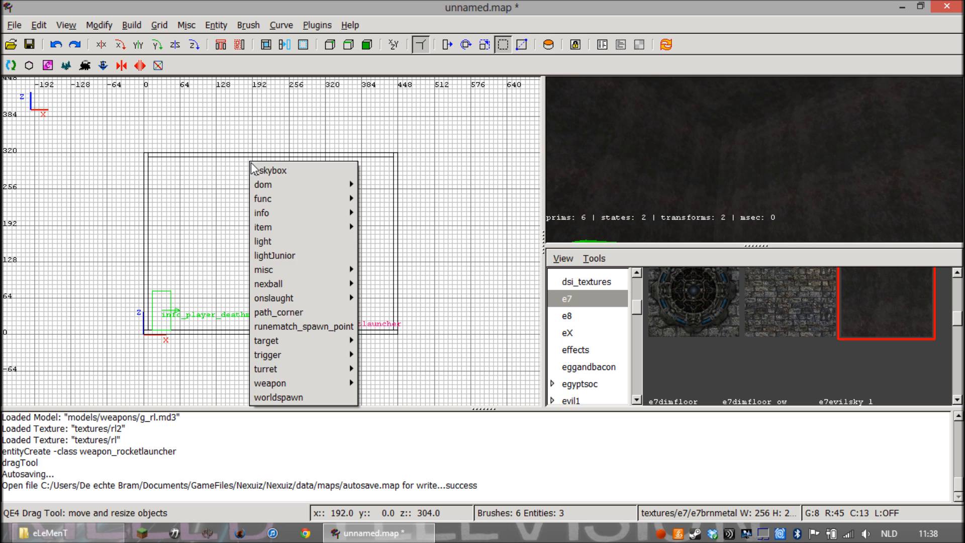
left_click(275, 242)
double_click(427, 297)
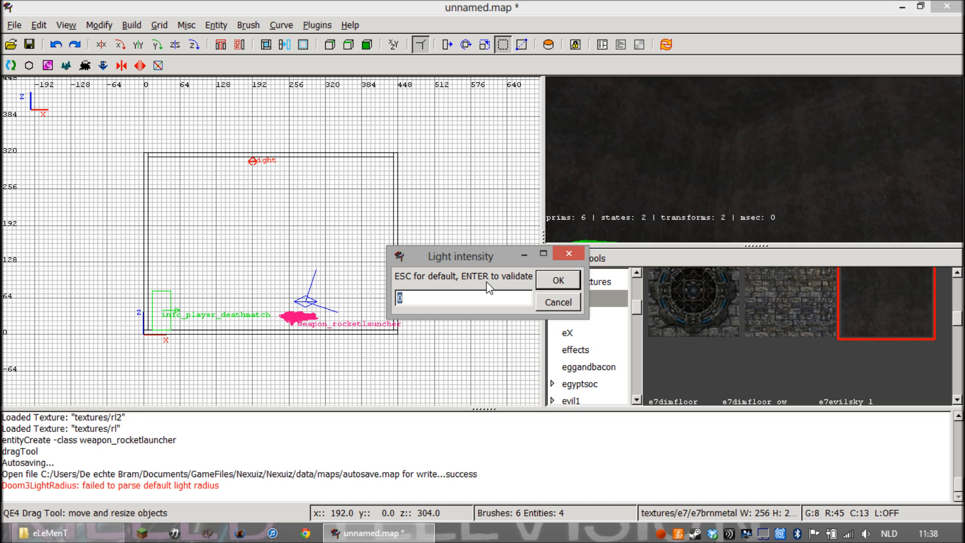
type("10000")
left_click(556, 280)
Move the light down to the middle of the room, about x 216, z 160, and deselect it
left_click_drag(253, 159, 266, 239)
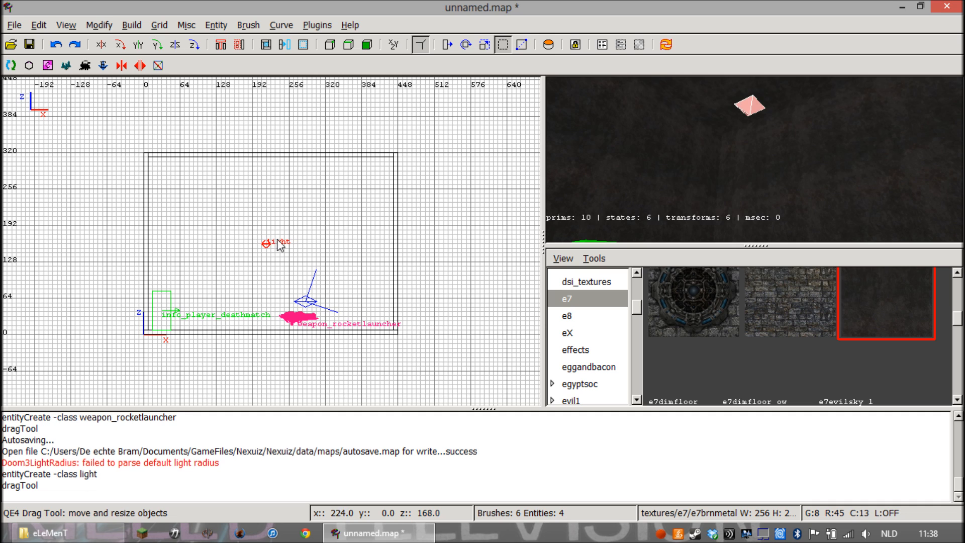
key("c")
right_click(683, 181)
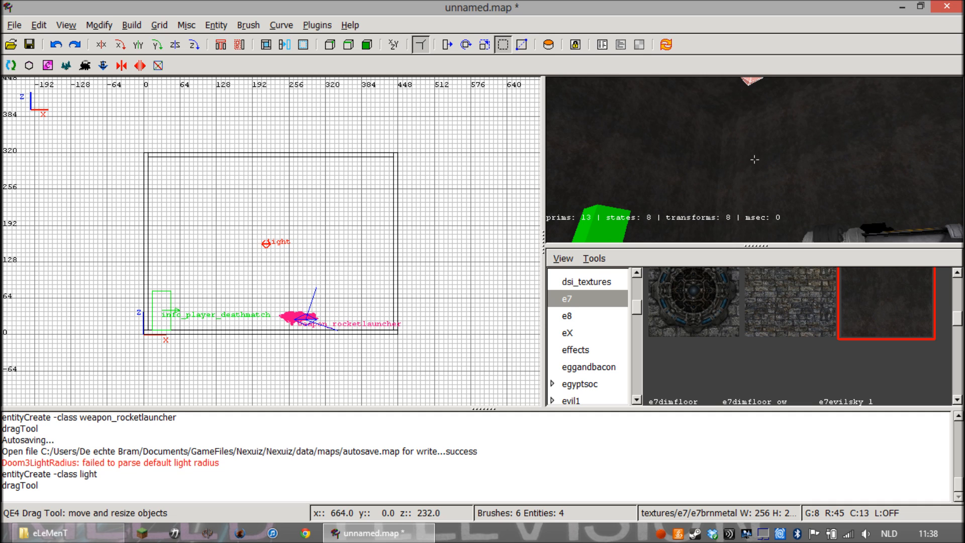
right_click(682, 181)
right_click(682, 186)
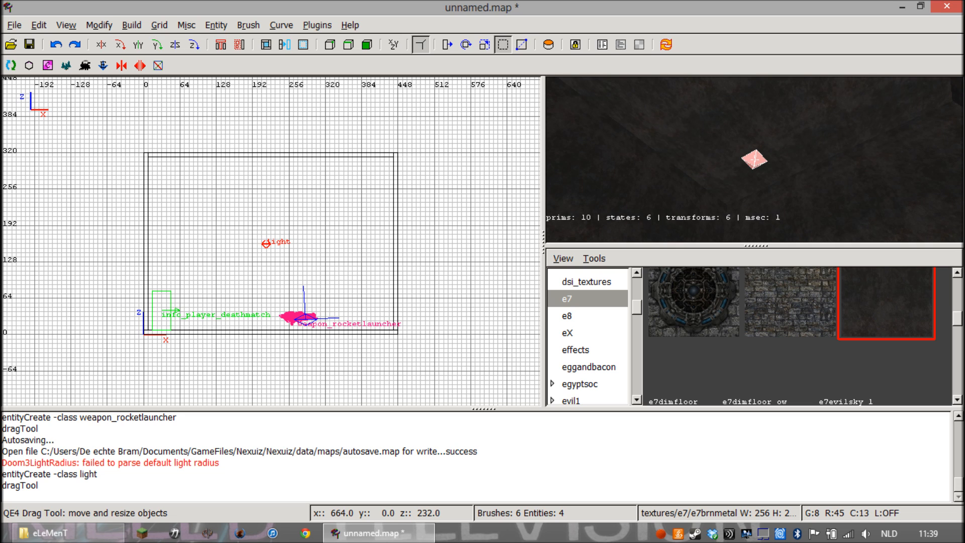
key("Escape")
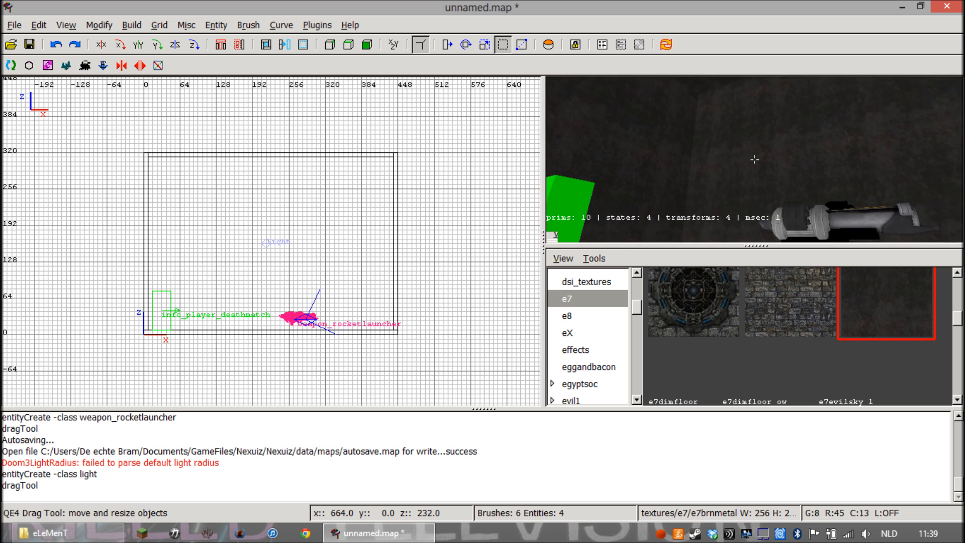
Examine the placement of the light, player spawn and rocket launcher from inside the room in the 3D view
scroll(754, 159, "down", 1)
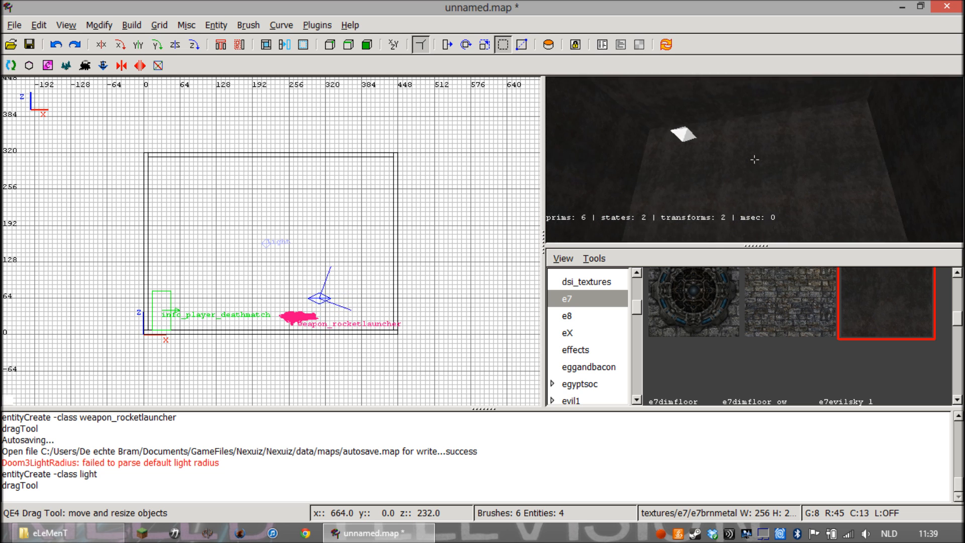
scroll(754, 160, "up", 2)
key("Down")
right_click(754, 160)
right_click(679, 183)
key("Left")
right_click(754, 159)
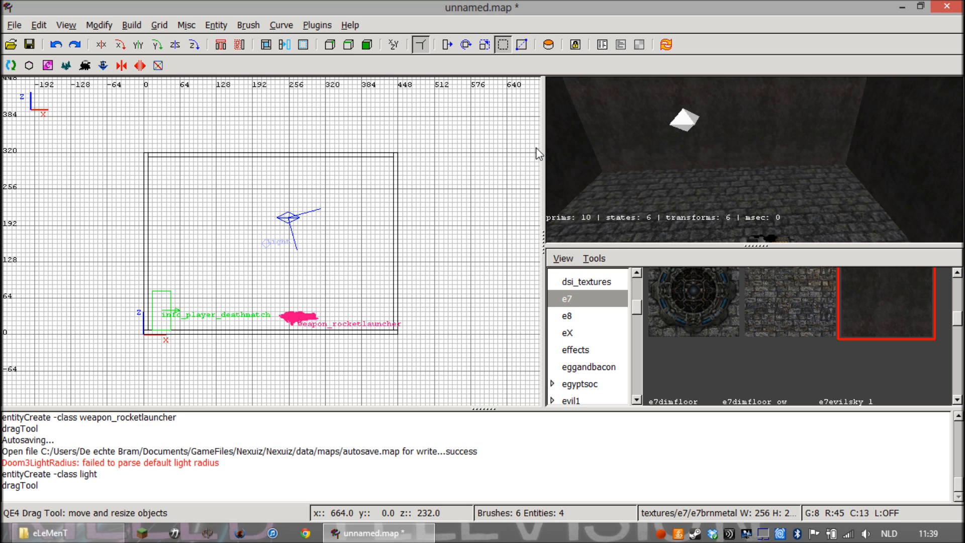
Run the Q3Map2 (single) BSP build, saving the map as tutorial1 in the maps folder
left_click(132, 25)
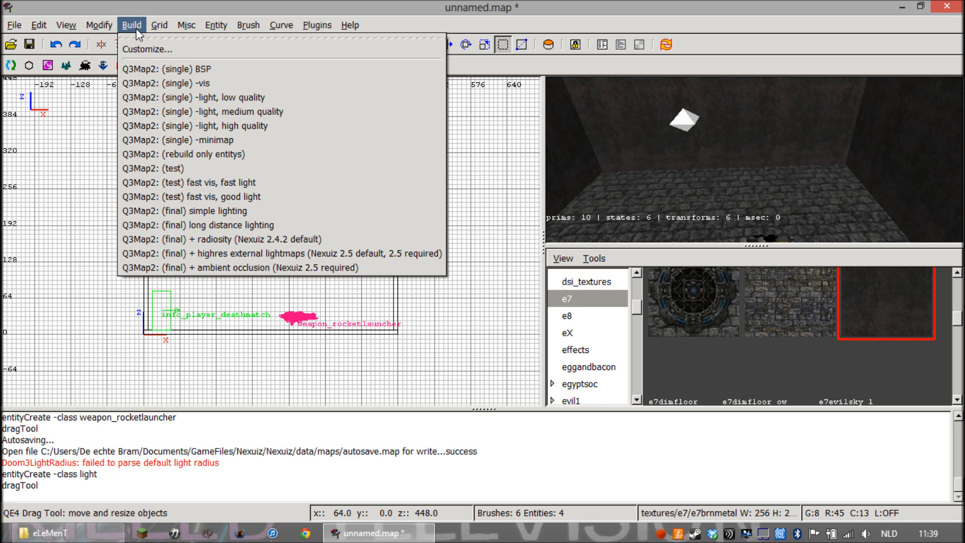
left_click(171, 72)
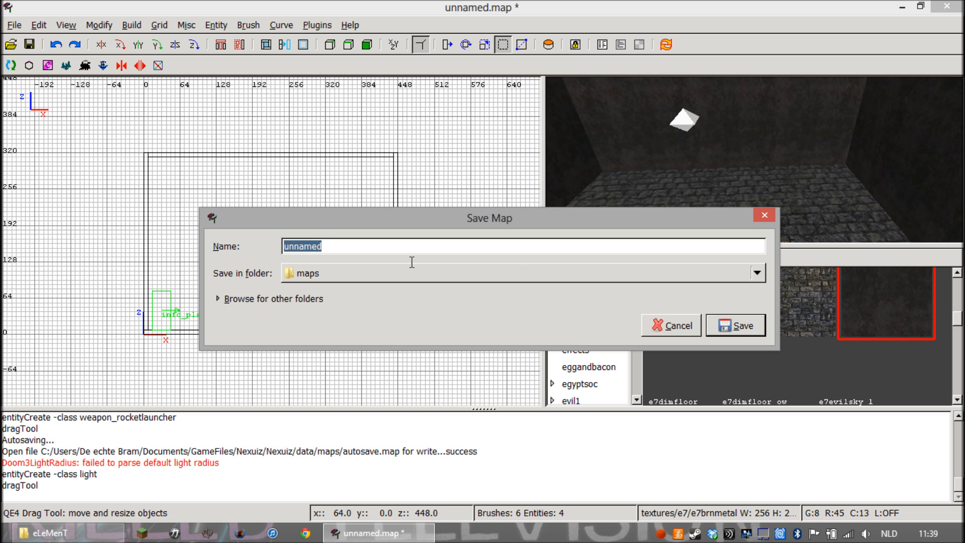
left_click_drag(362, 252, 231, 244)
type("tutorial1")
left_click(733, 326)
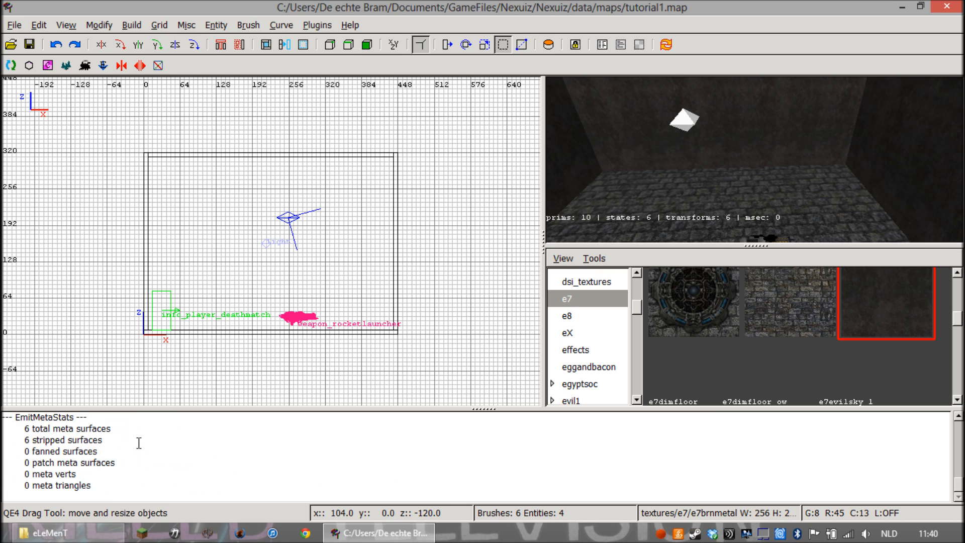
left_click_drag(90, 486, 13, 494)
left_click(66, 489)
left_click(119, 485)
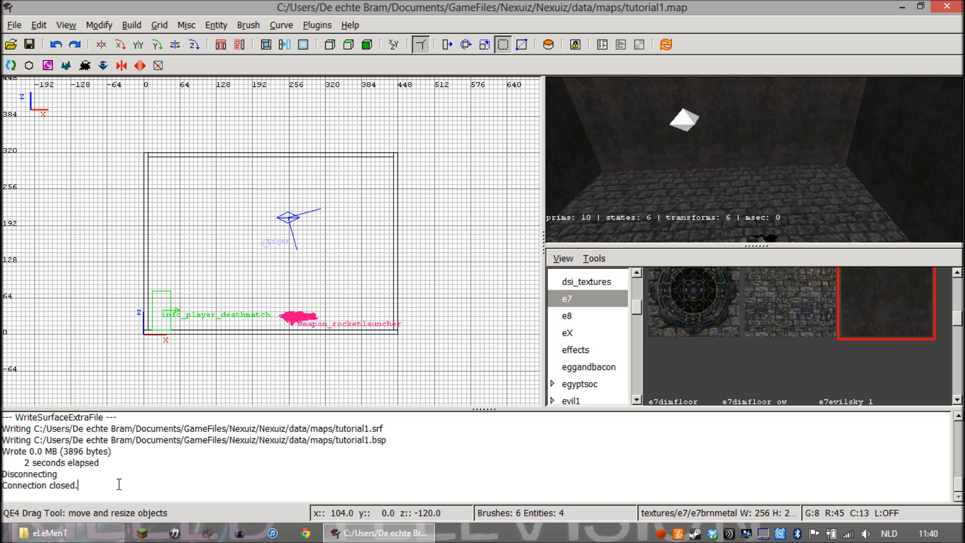
Compile the map's lighting with the Q3Map2 (single) -light, high quality build
left_click(132, 25)
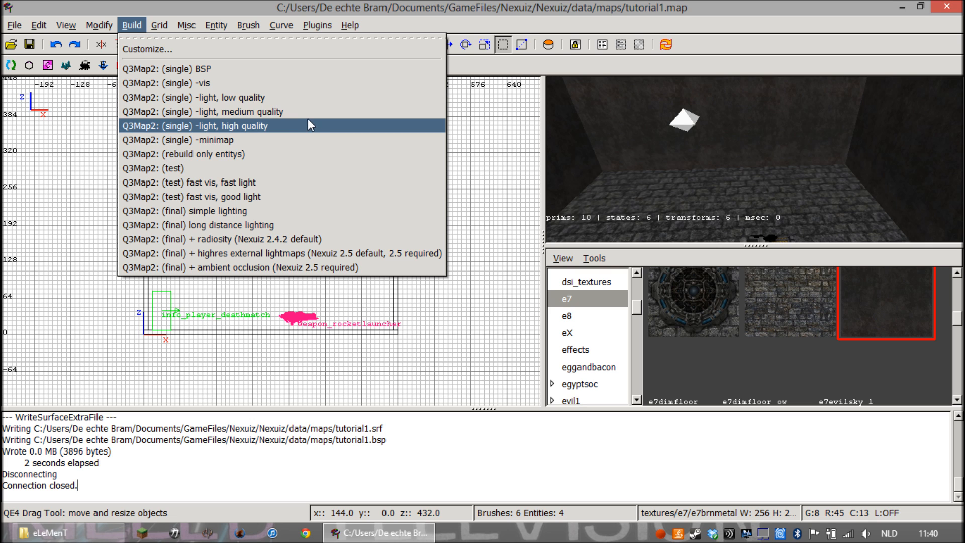
left_click(300, 132)
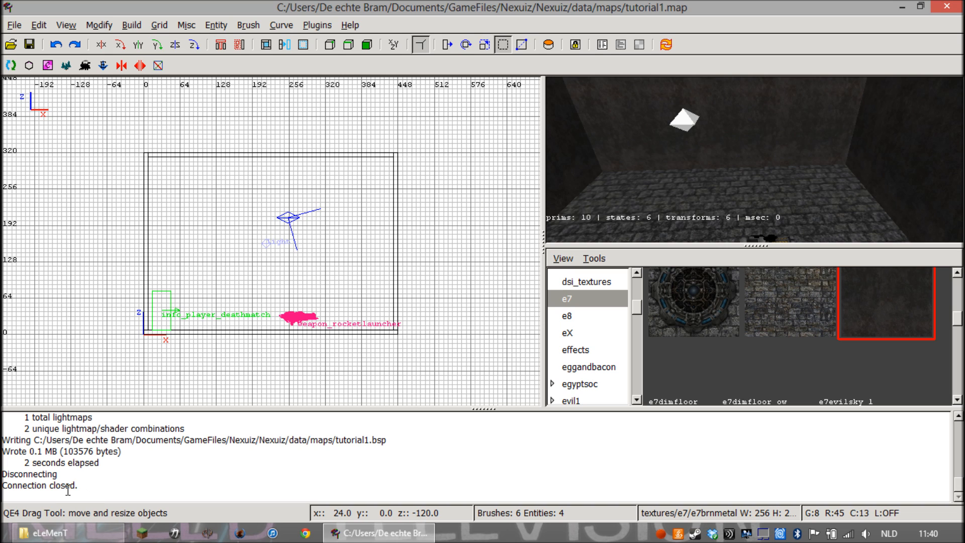
Switch to Nexuiz and enter the command "map tutorial1" in its console without running it
left_click(101, 474)
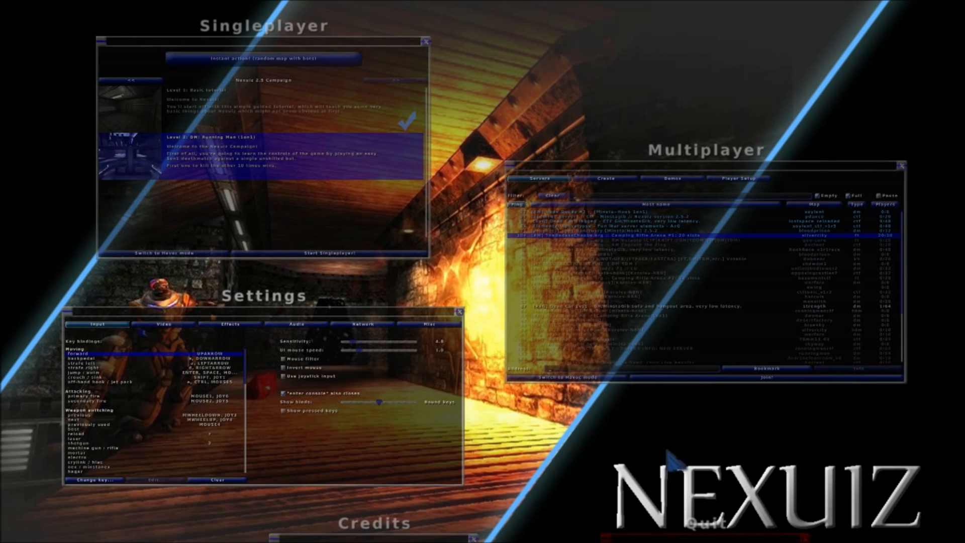
key("grave")
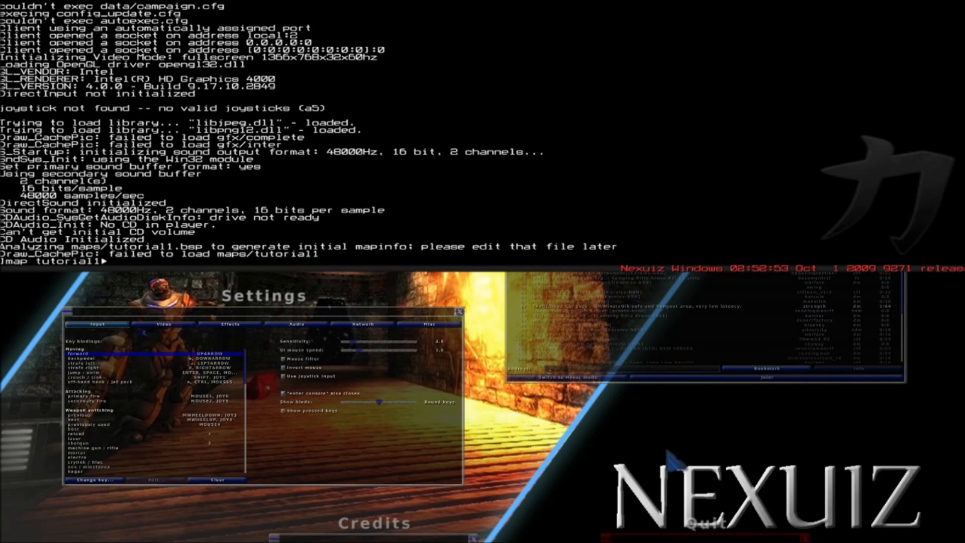
key("grave")
Locate tutorial1 in the deathmatch map list of the multiplayer game creation settings
left_click(812, 405)
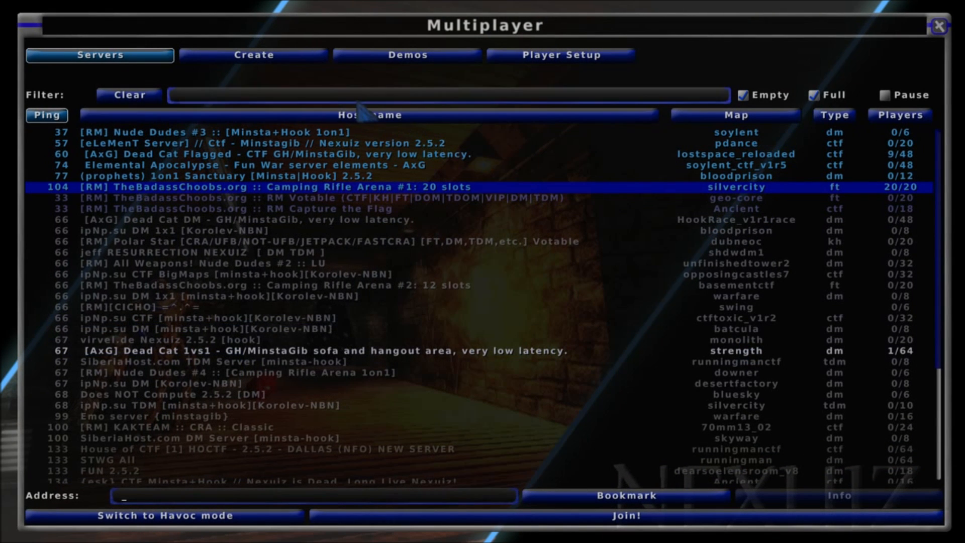
left_click(276, 56)
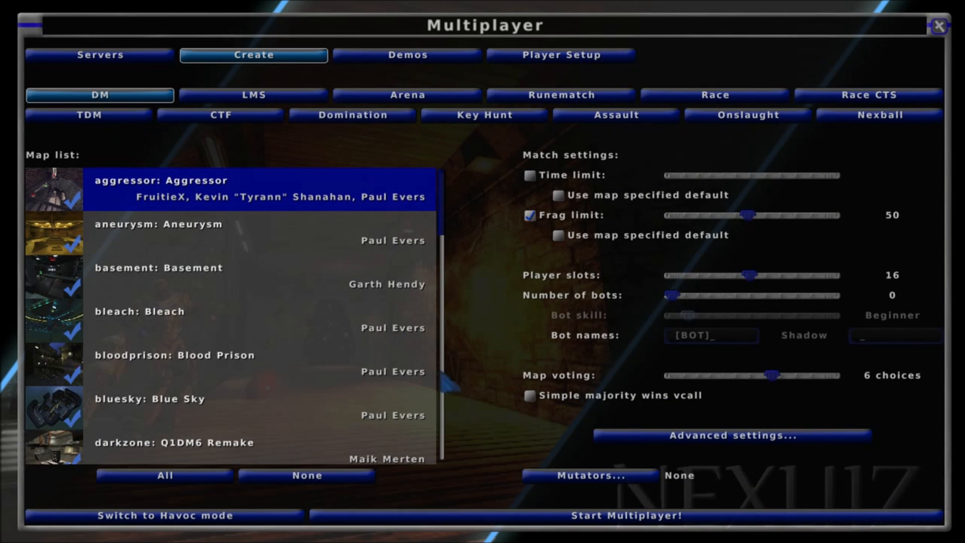
scroll(395, 357, "down", 8)
left_click(264, 395)
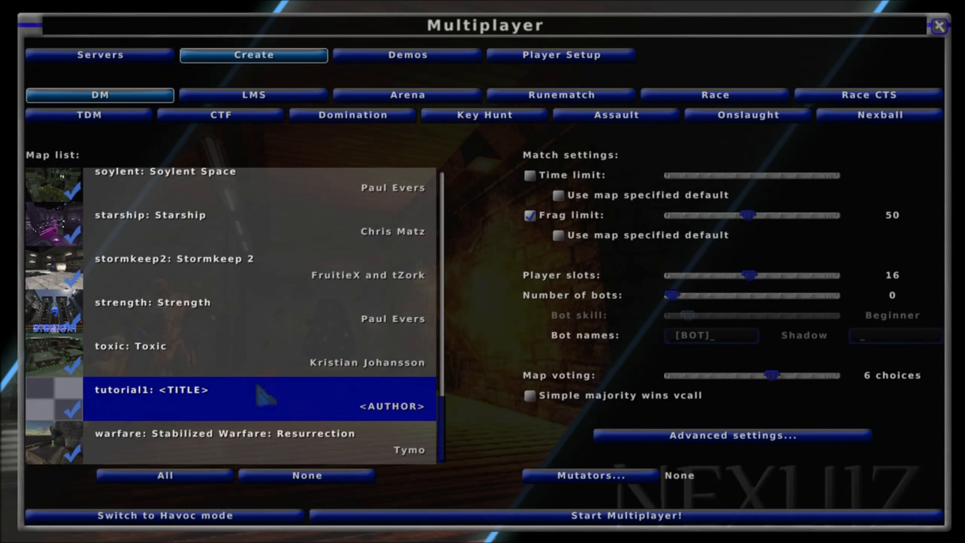
Switch the match type to CTF, enable the MinstaGib and grappling hook mutators, and look through the map list
left_click(231, 119)
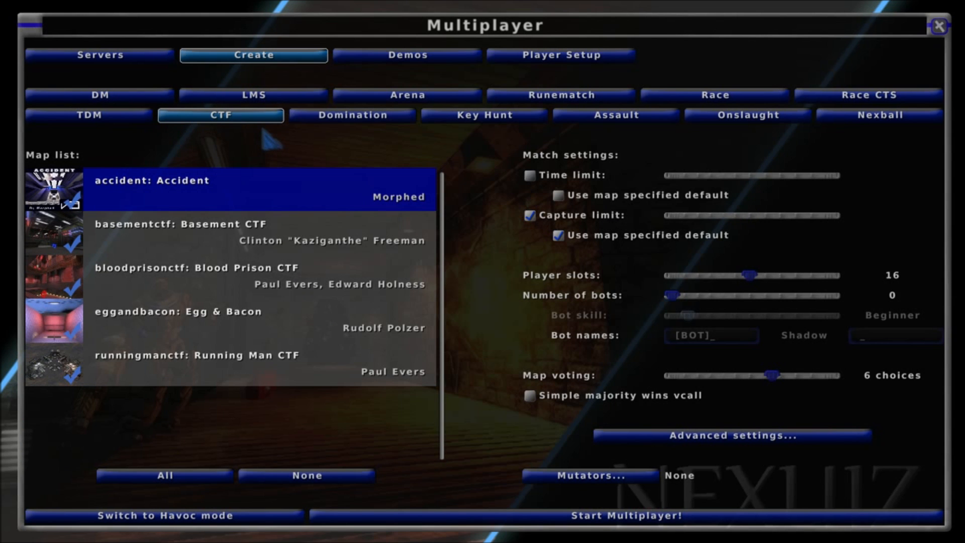
left_click(598, 475)
left_click(383, 341)
left_click(463, 456)
scroll(392, 388, "down", 10)
scroll(213, 374, "up", 3)
scroll(217, 402, "down", 3)
scroll(243, 382, "up", 6)
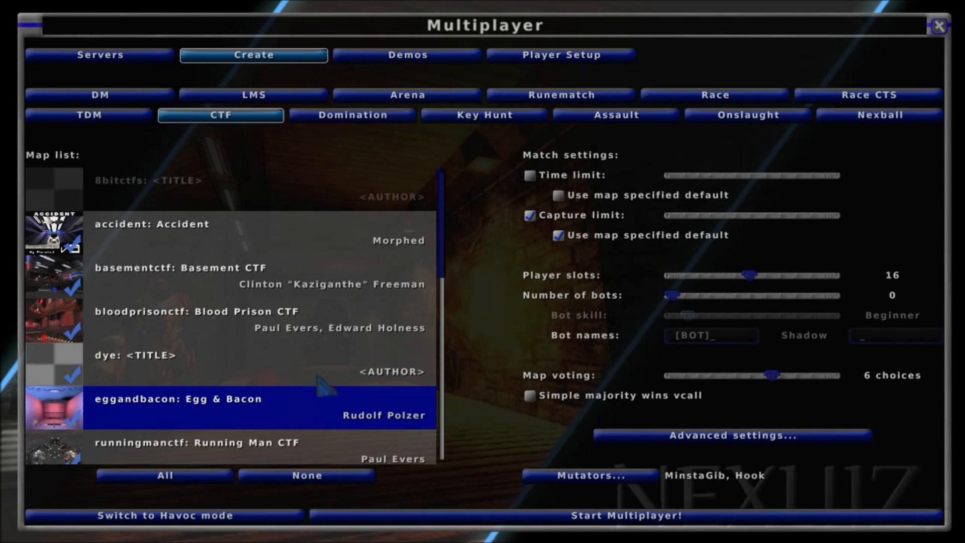
Set the match type back to DM, load the map with the console command "map tutorial1", and join the match
left_click(151, 95)
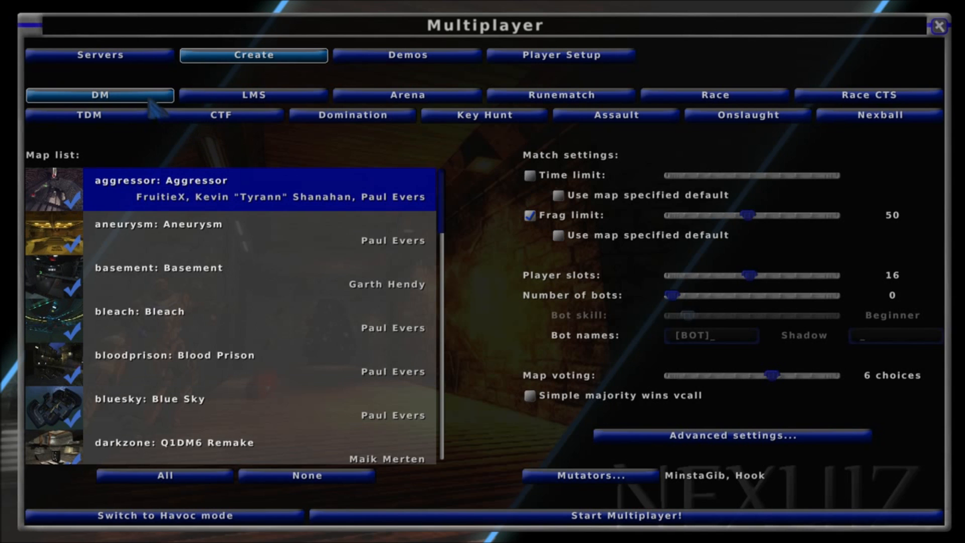
scroll(221, 262, "down", 20)
key("grave")
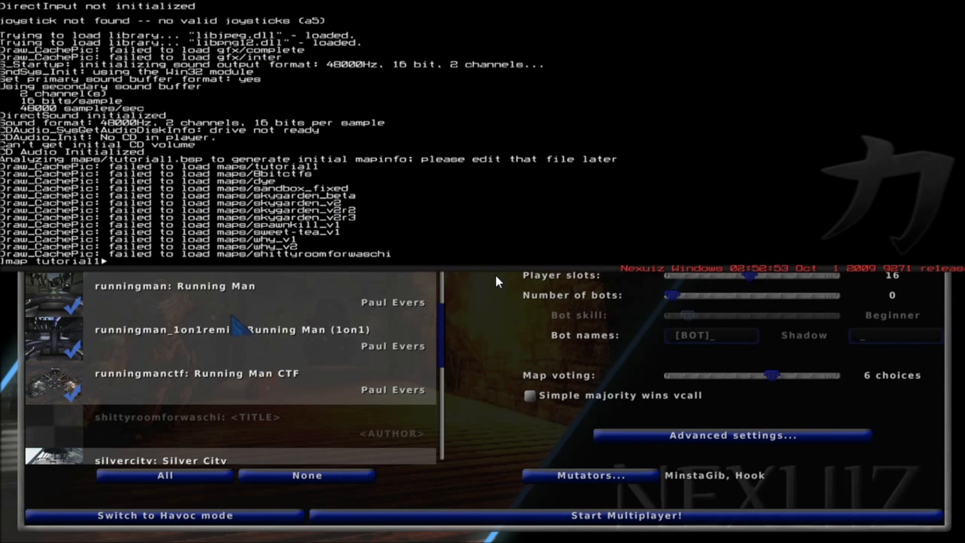
key("Return")
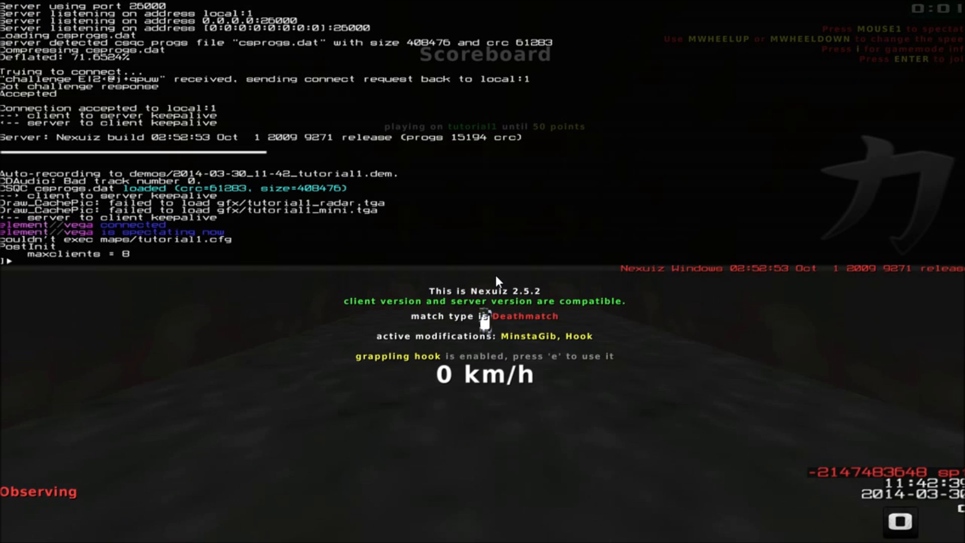
key("grave")
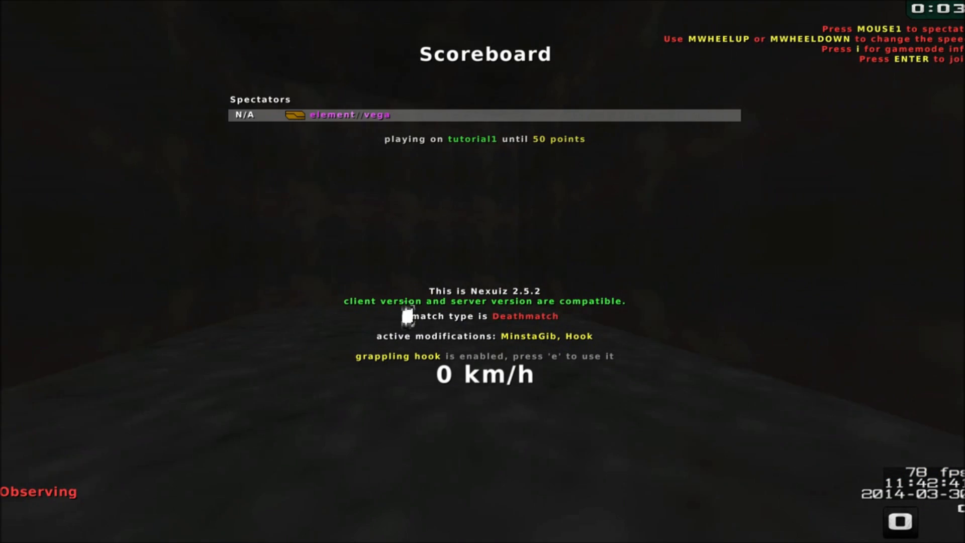
key("w")
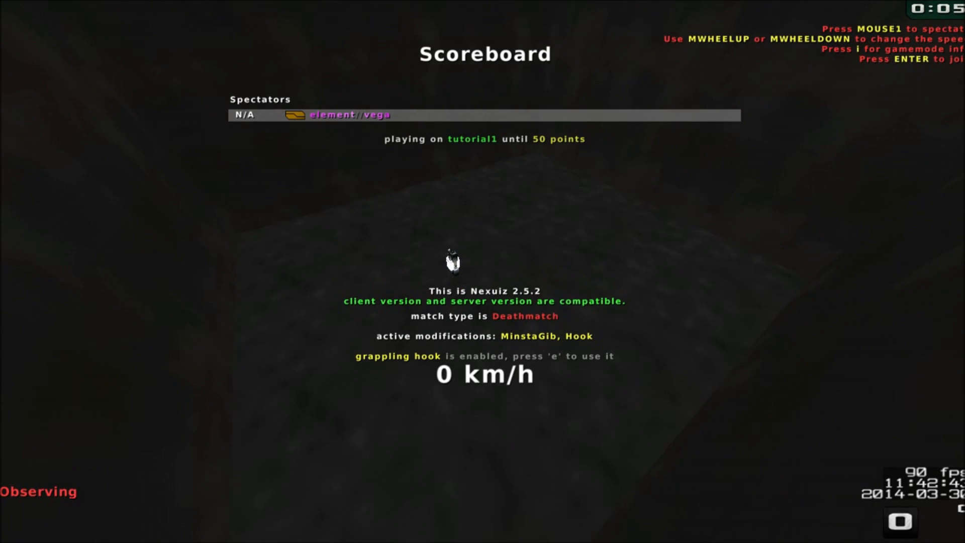
key("Return")
key("w")
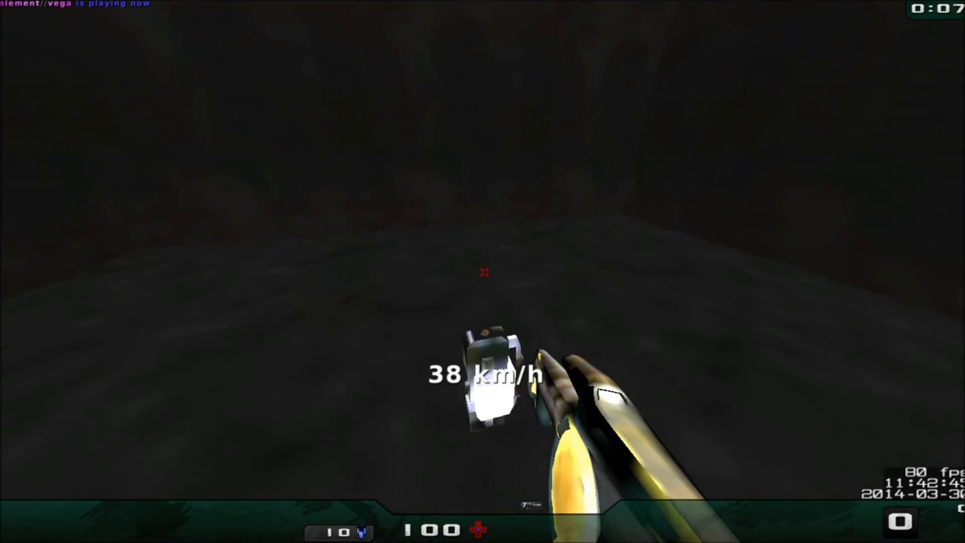
Replace the MinstaGib and grappling hook mutators with No start weapons in the multiplayer creation settings
key("Escape")
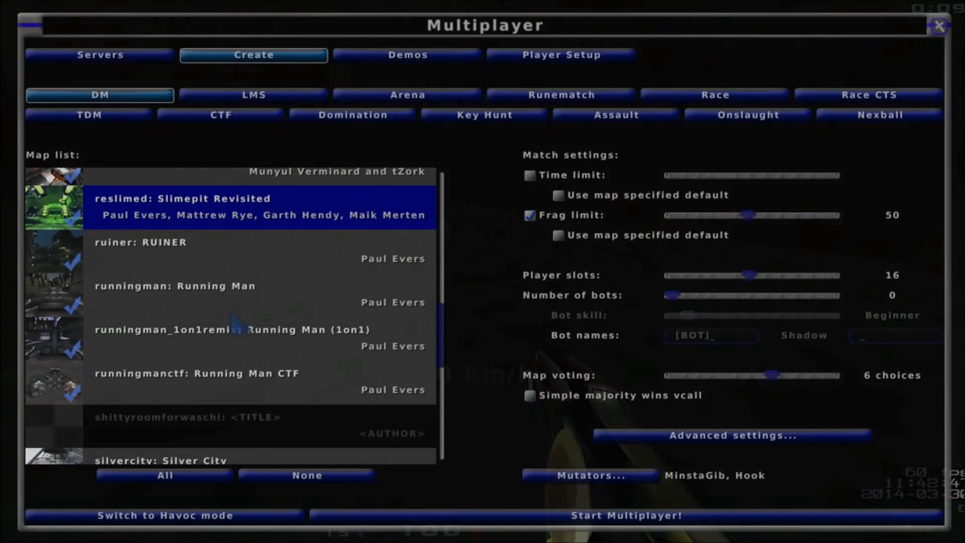
key("Escape")
left_click(589, 319)
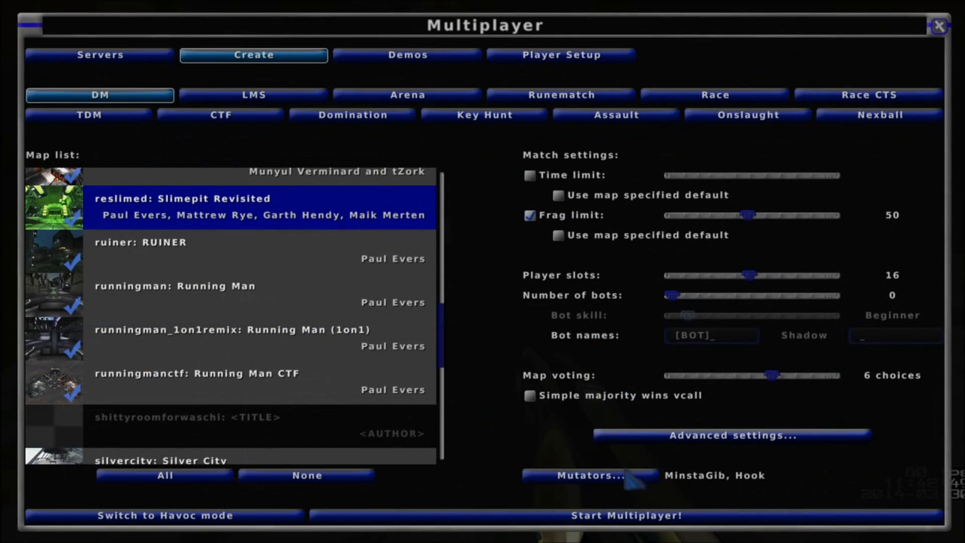
left_click(626, 473)
left_click(184, 336)
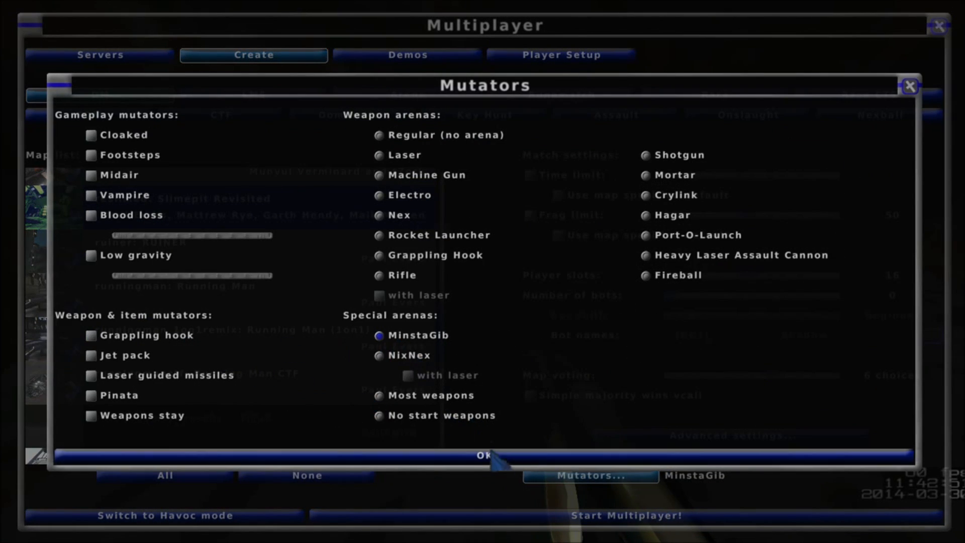
left_click(422, 454)
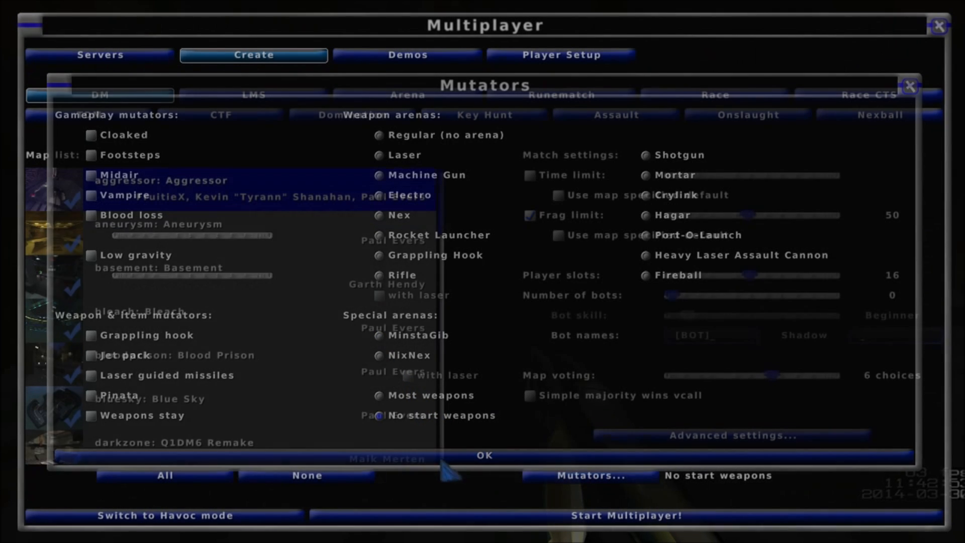
Start a multiplayer deathmatch on tutorial1 and join it as a player
scroll(241, 371, "down", 2)
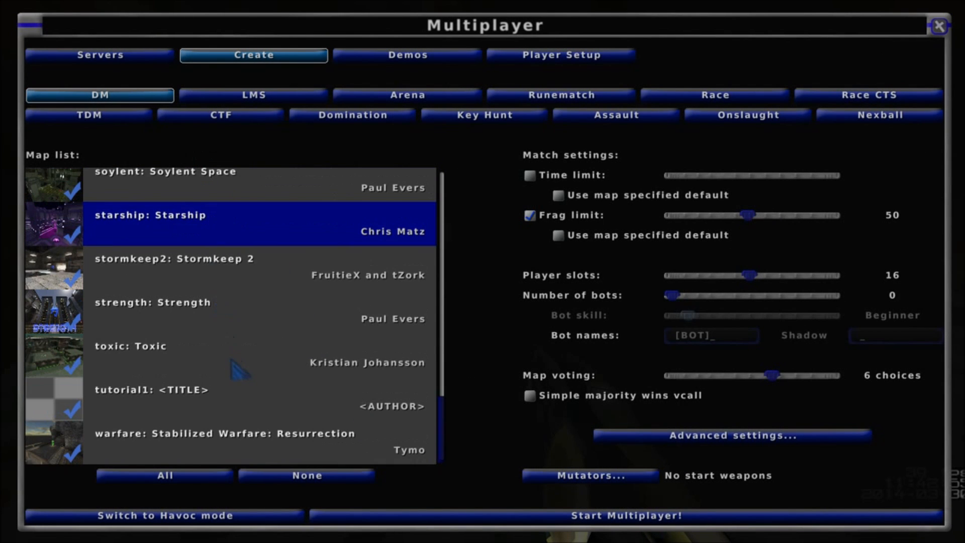
double_click(234, 391)
left_click(583, 364)
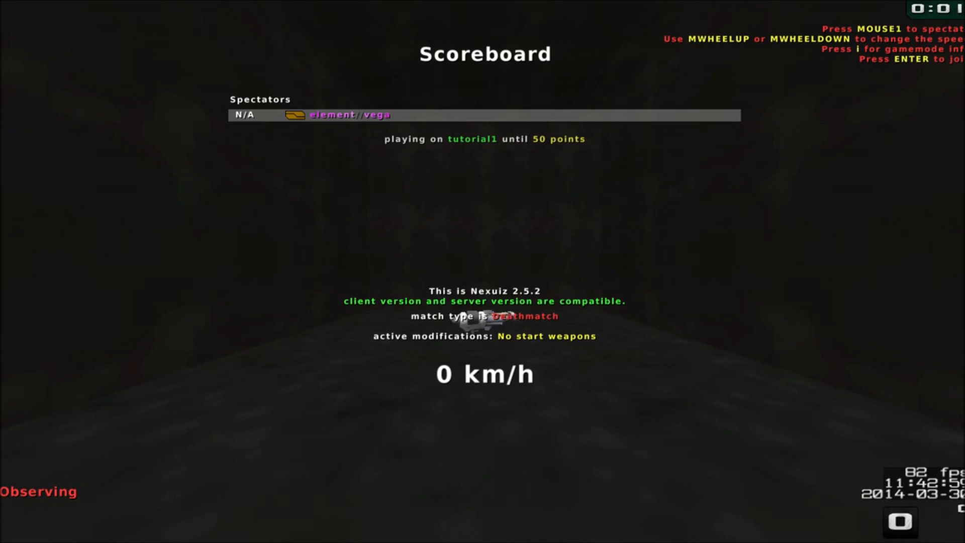
key("Return")
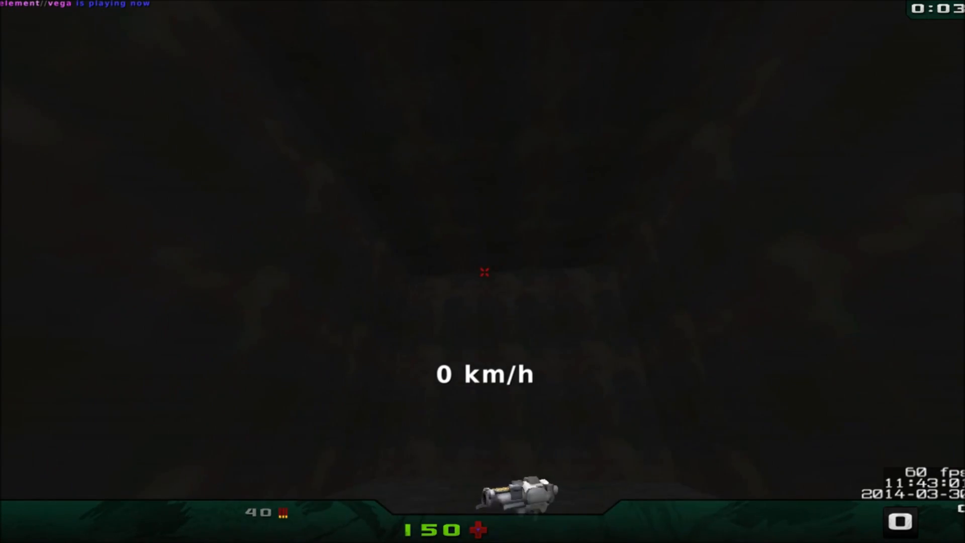
Pick up the rocket launcher in the room and test it by firing rockets at the walls and floor
key("w")
key("w")
key("w")
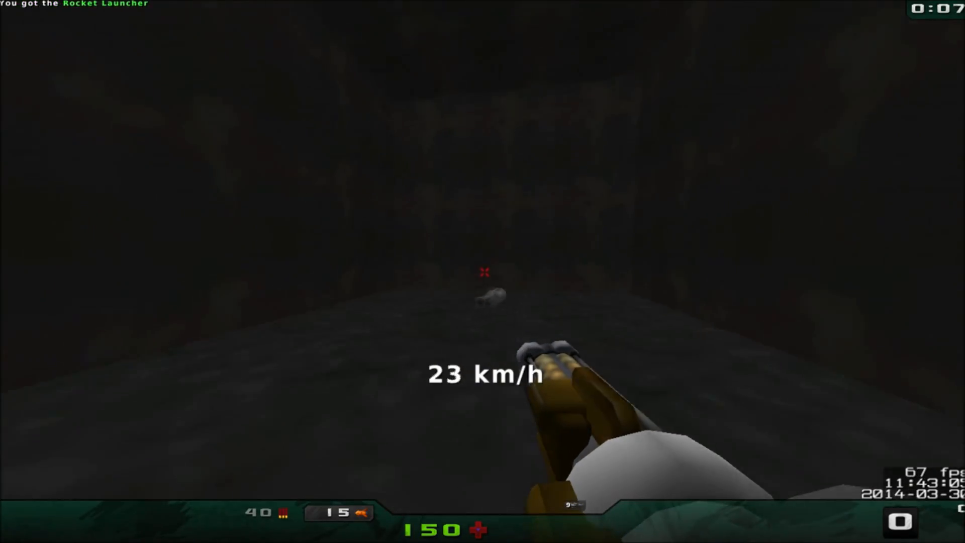
left_click(485, 272)
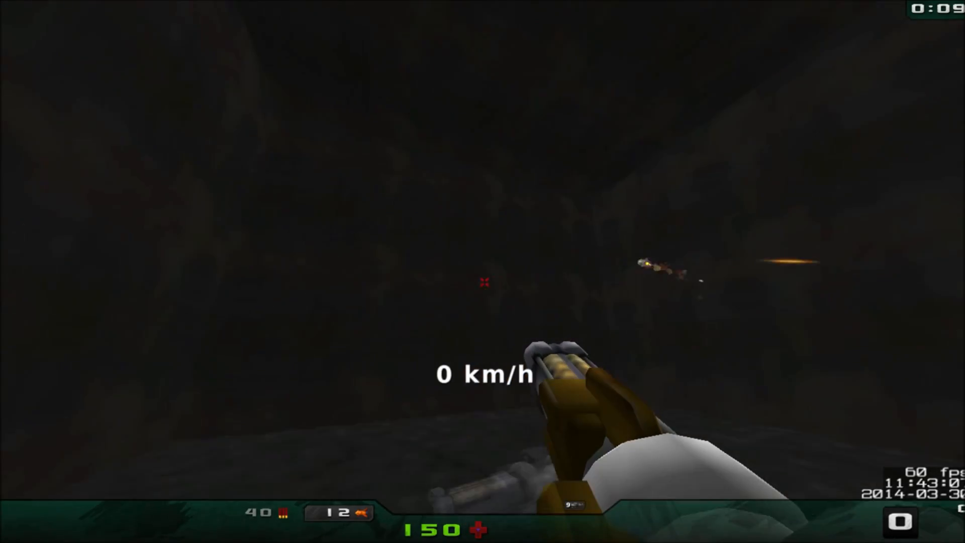
key("w")
left_click(484, 272)
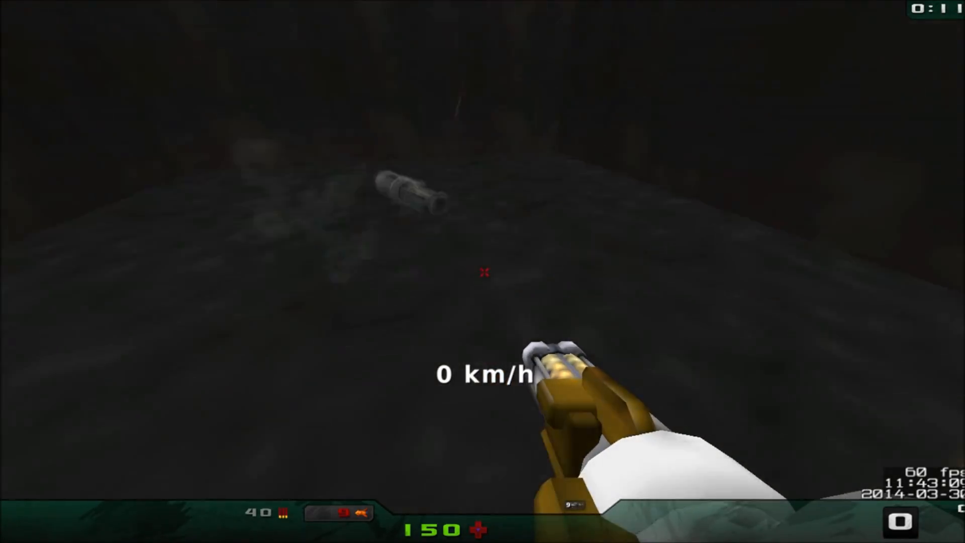
left_click(484, 272)
key("w")
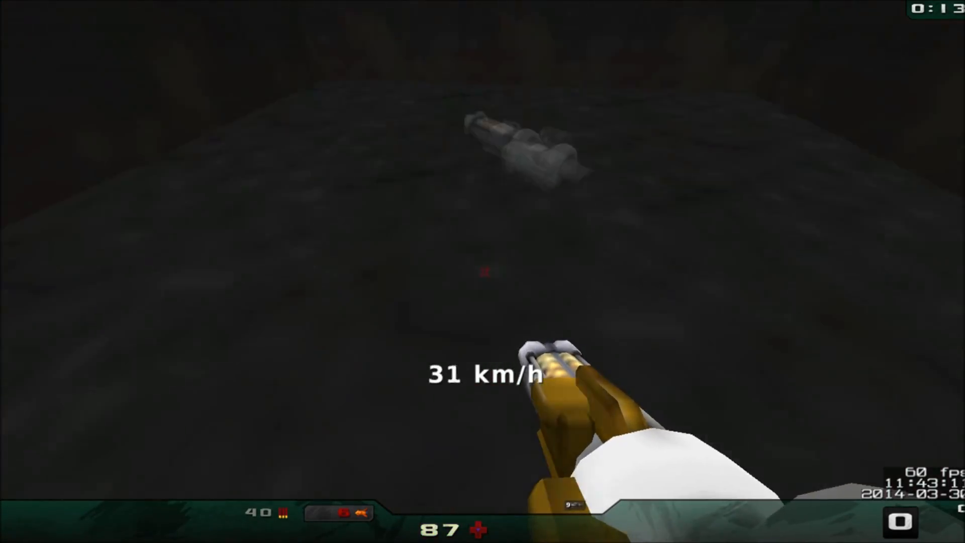
Walk around the room to check its walls, floor and lighting, and collect the respawned rocket launcher
key("s")
key("w")
key("w")
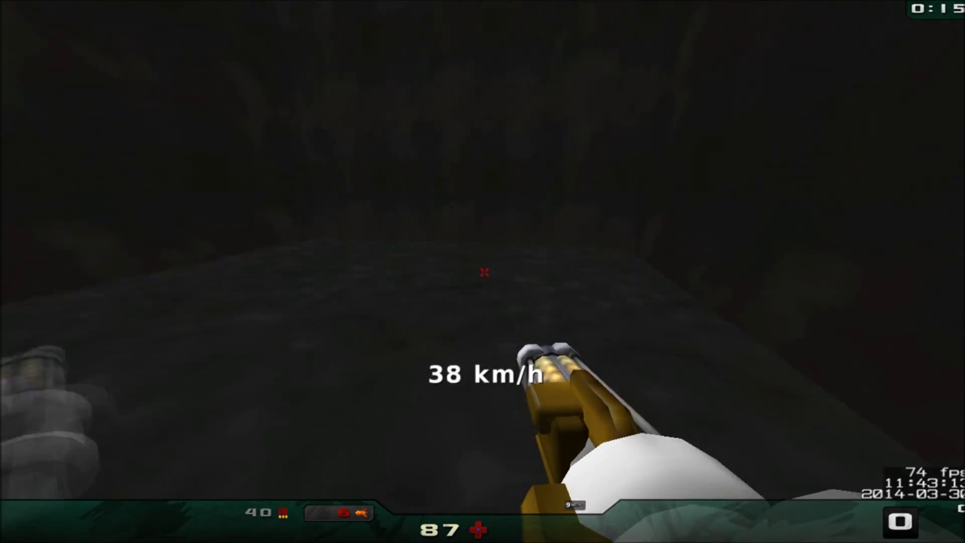
key("w")
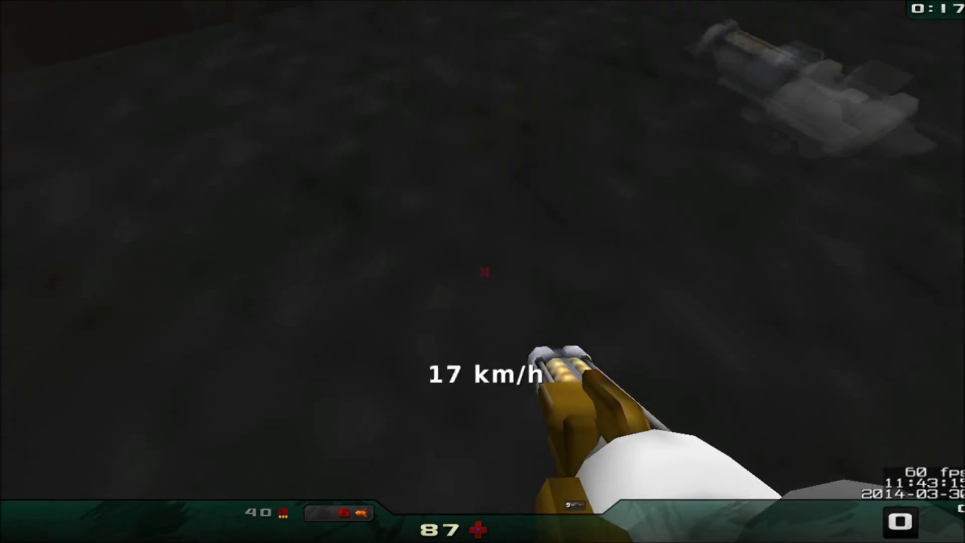
key("s")
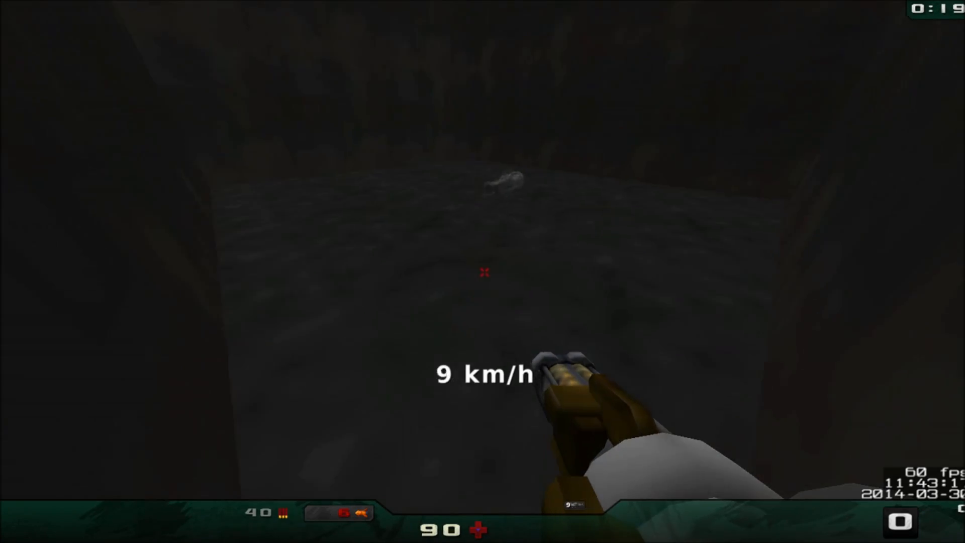
key("w")
key("s")
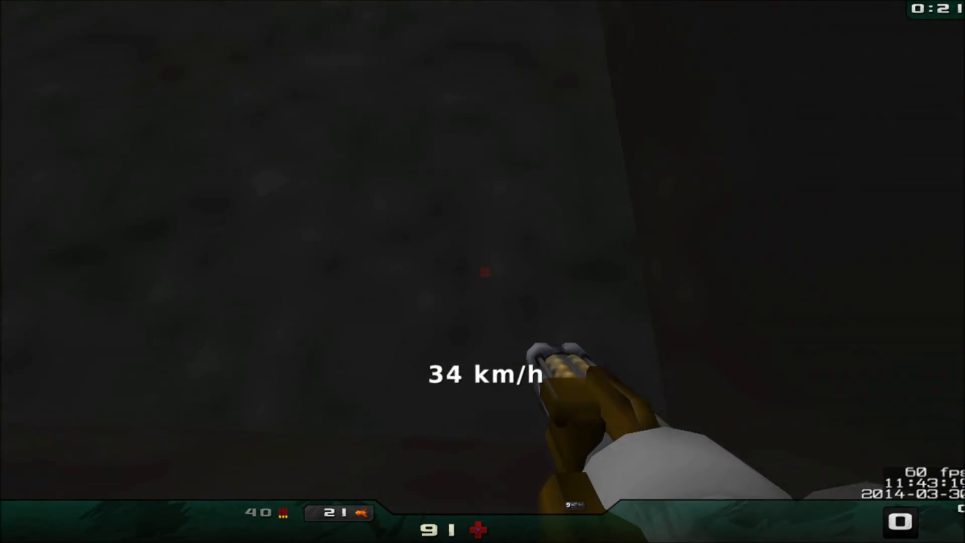
key("w")
Fire more rockets from the corners of the room and return to the launcher to test its ammo pickup
key("w")
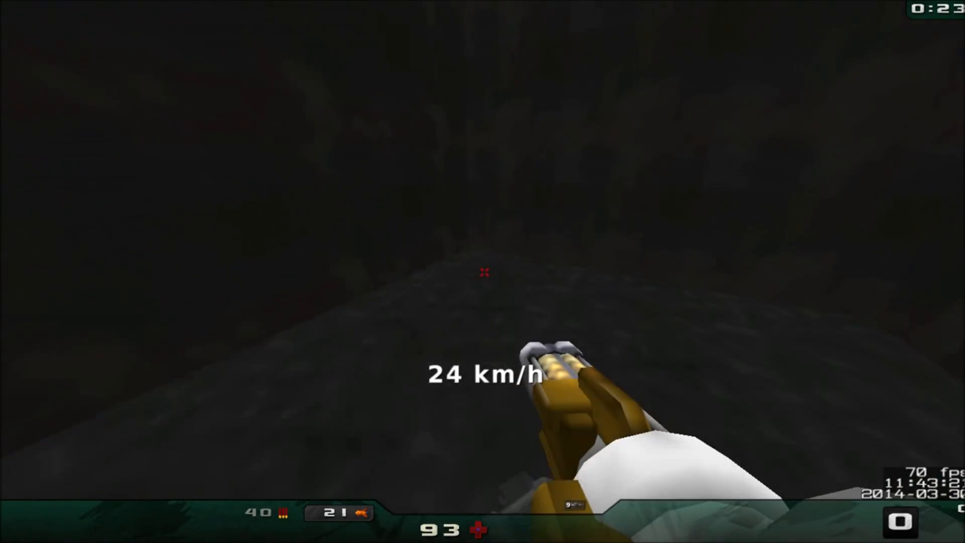
key("s")
left_click(484, 272)
key("w")
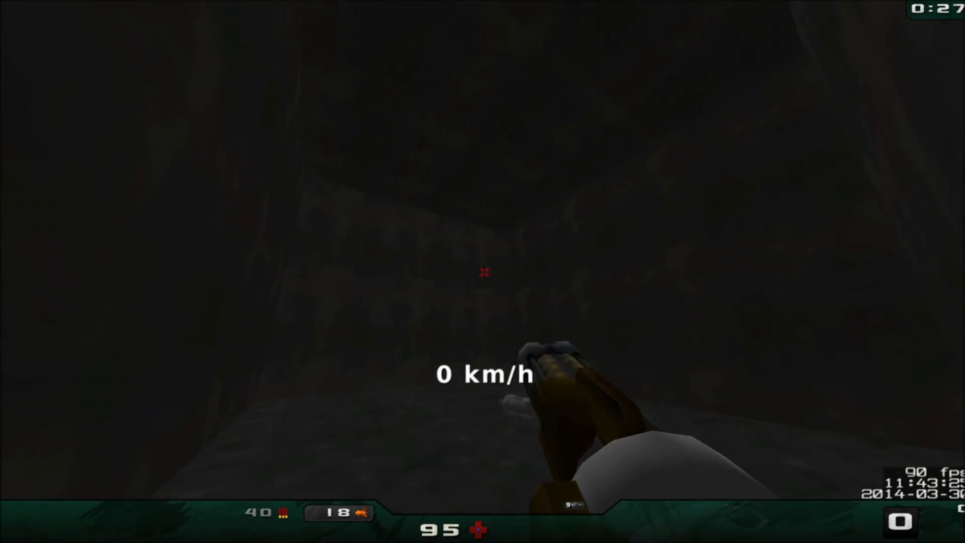
left_click(484, 272)
key("s")
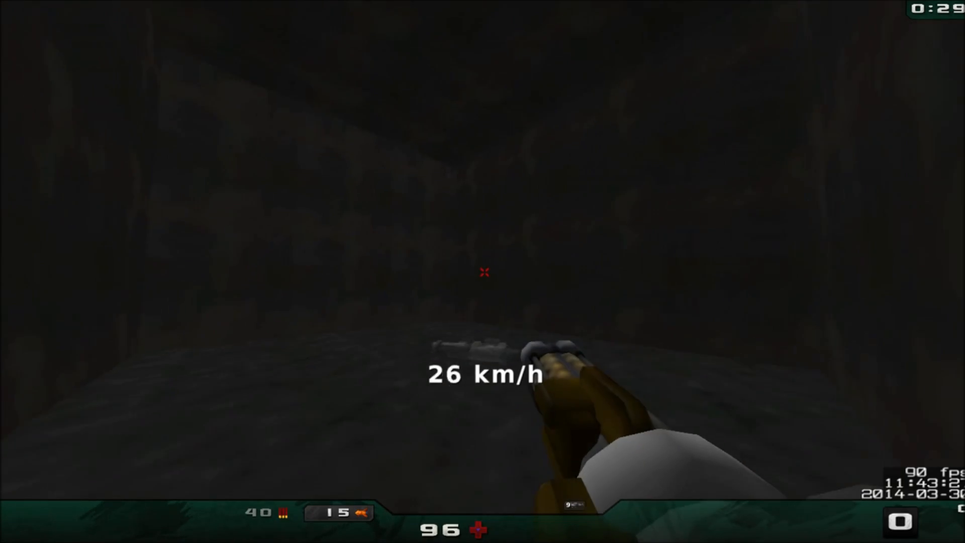
key("w")
key("s")
key("w")
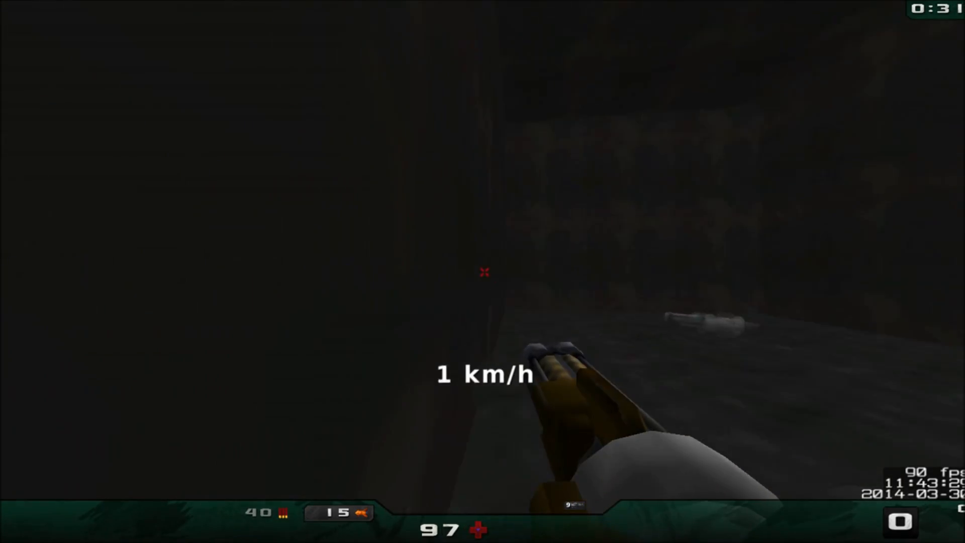
left_click(485, 272)
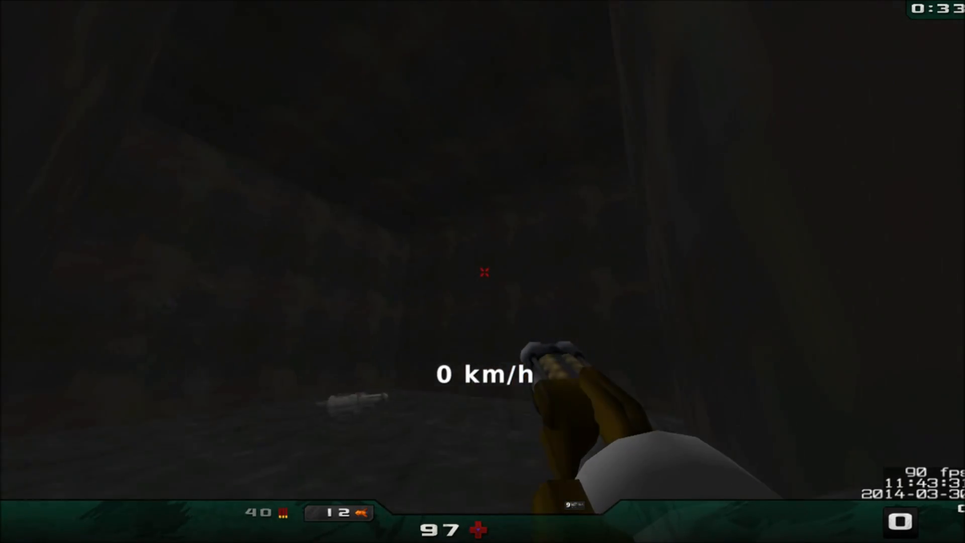
left_click(484, 272)
left_click(484, 294)
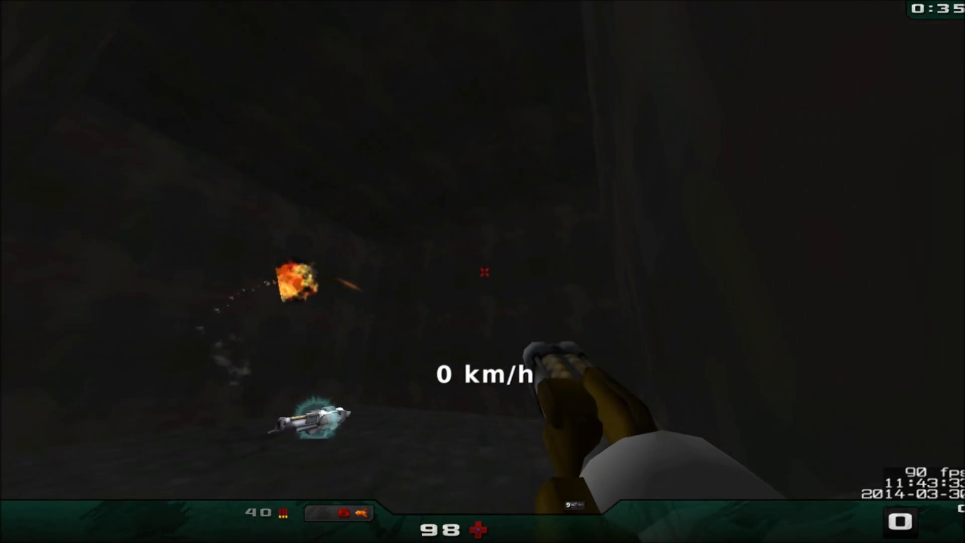
key("w")
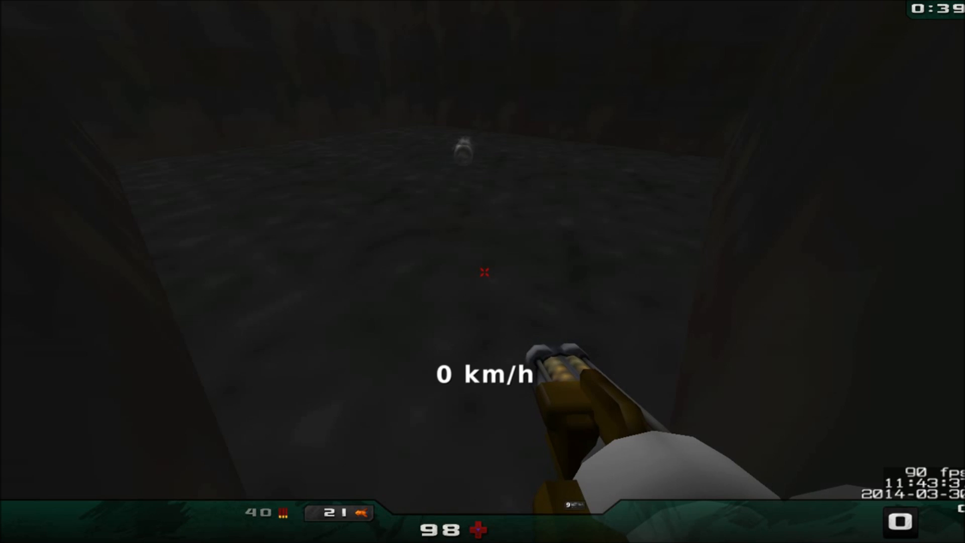
Walk around the room past the rocket launcher's spawn point to check the walls, corners and floor
key("w")
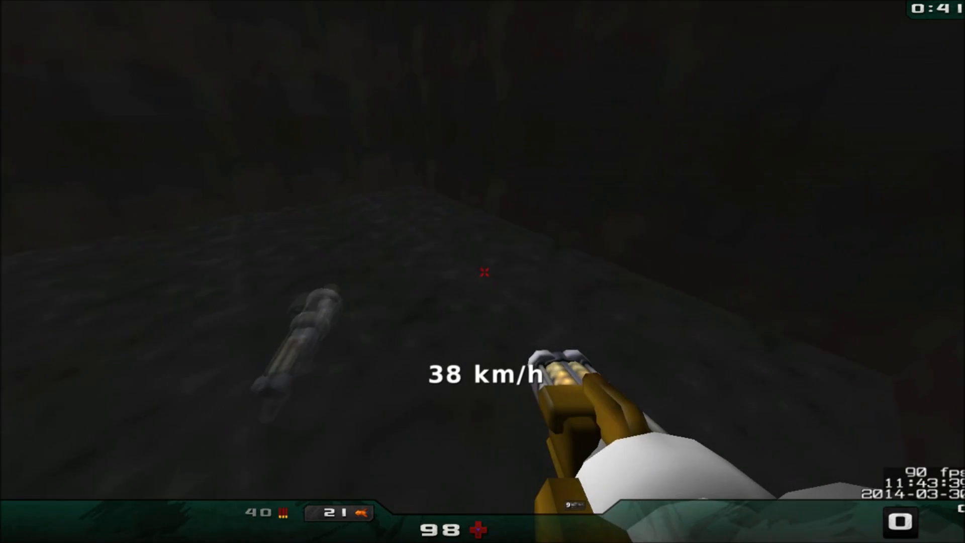
key("s")
key("w")
key("w")
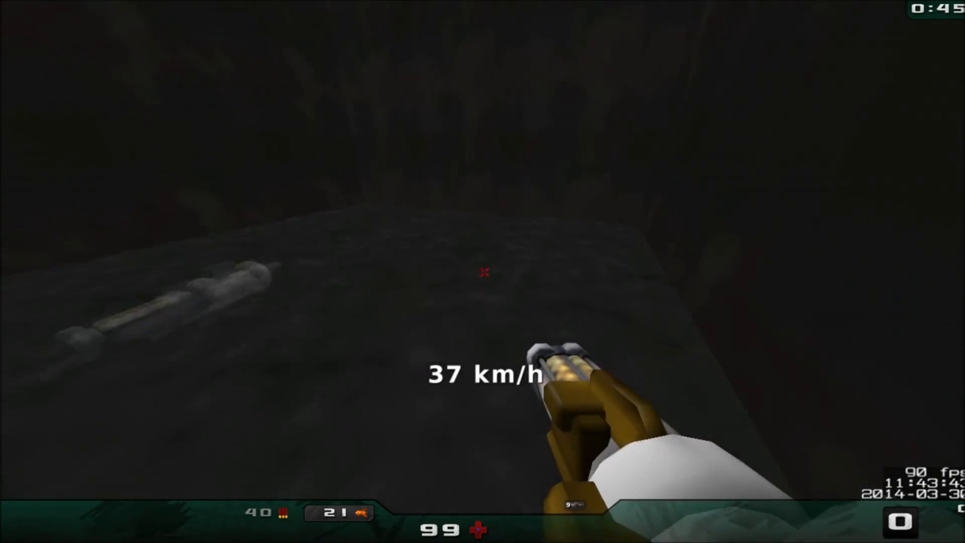
key("w")
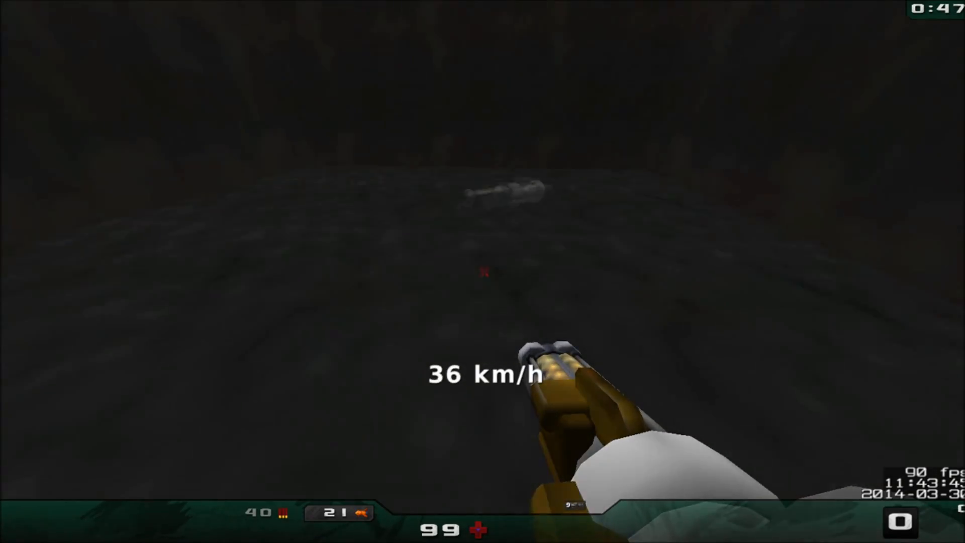
key("w")
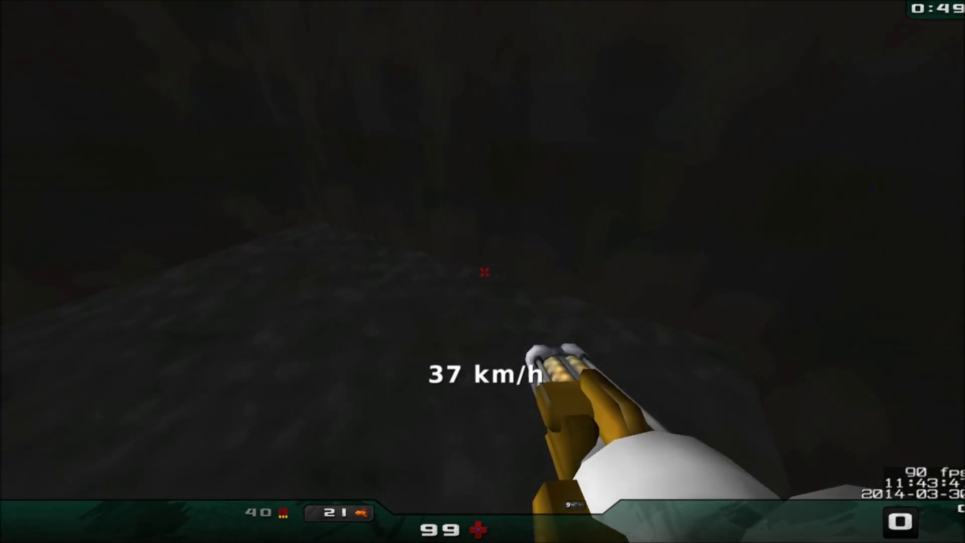
key("w")
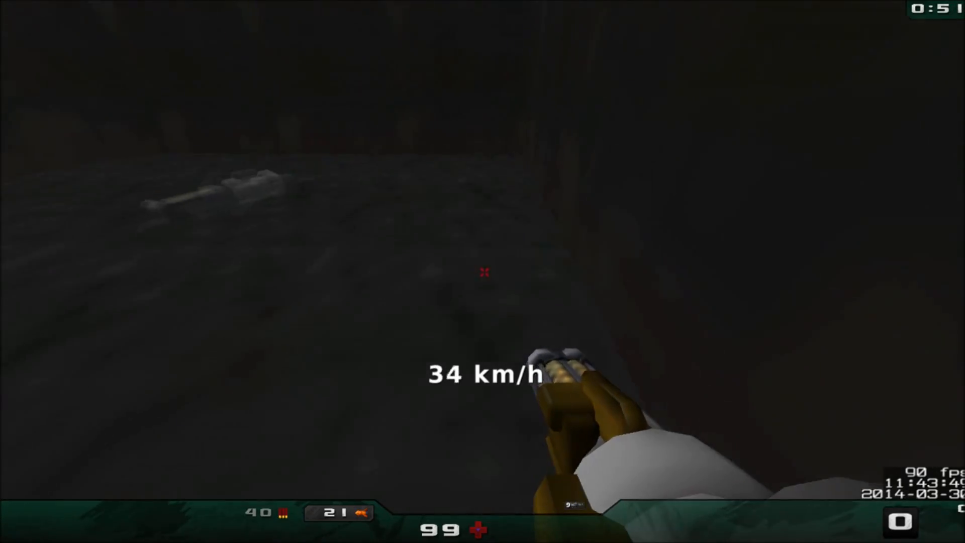
key("w")
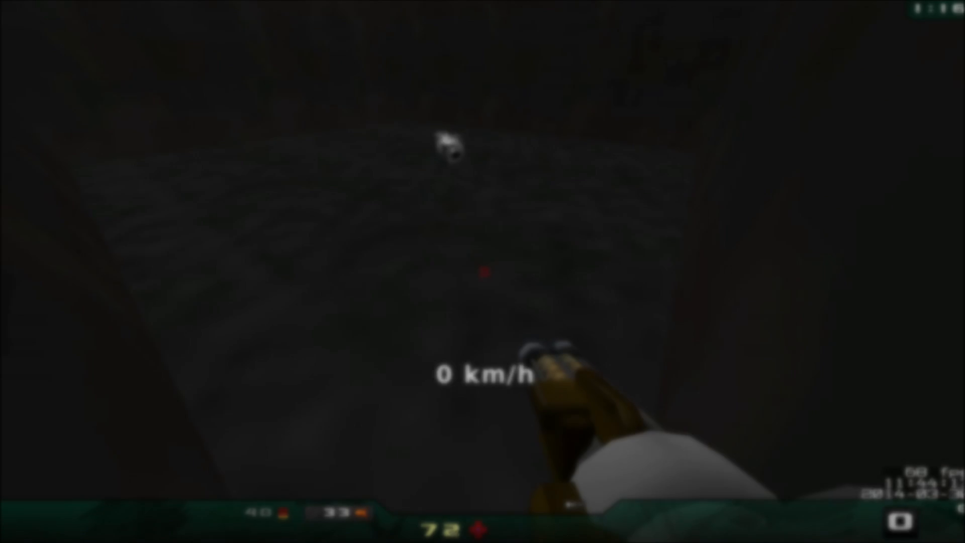
Cross the room between its corners and collect the respawned rocket launcher to retest its ammo pickup
key("w")
key("w")
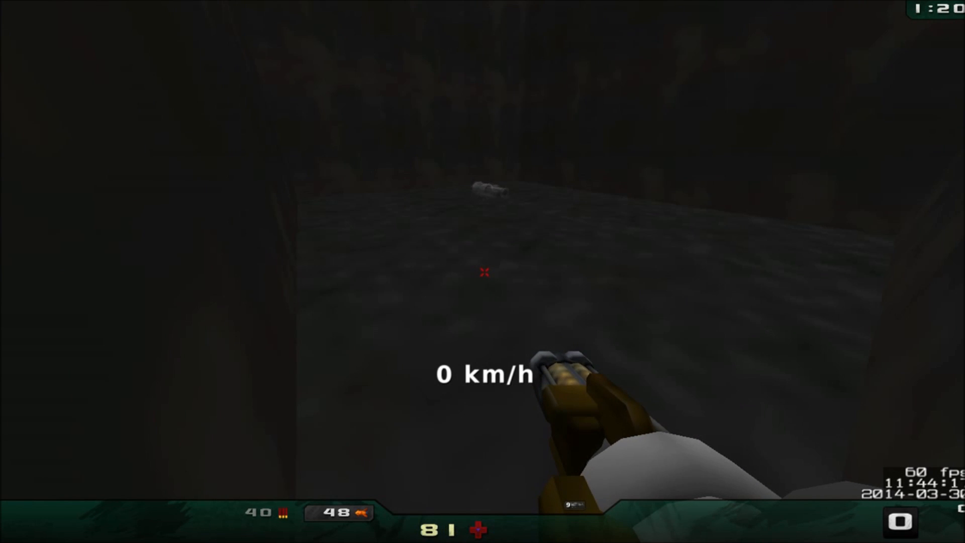
key("w")
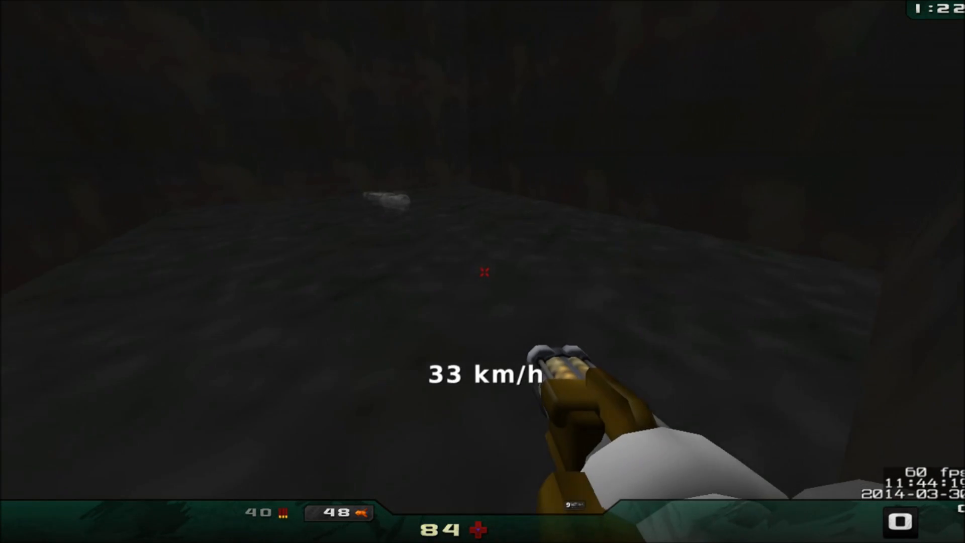
key("w")
key("w")
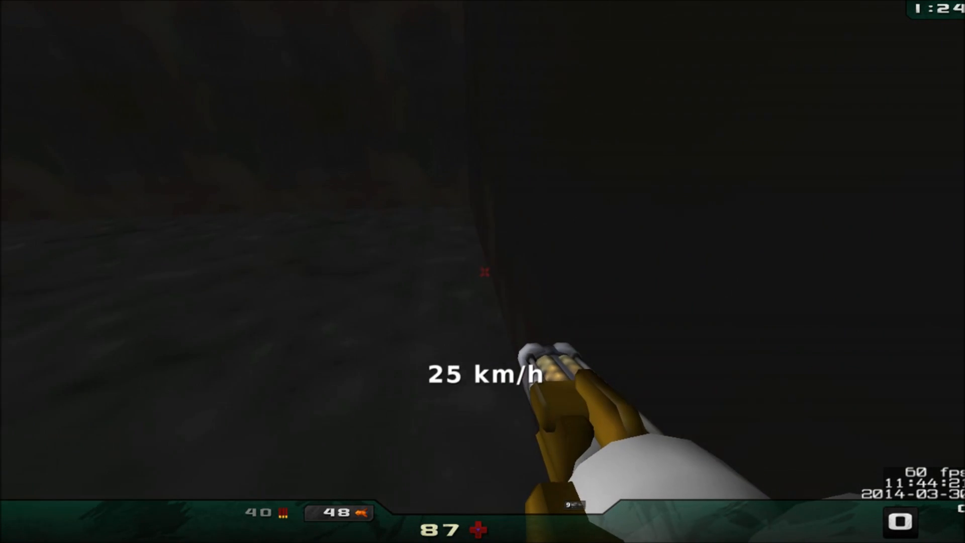
key("s")
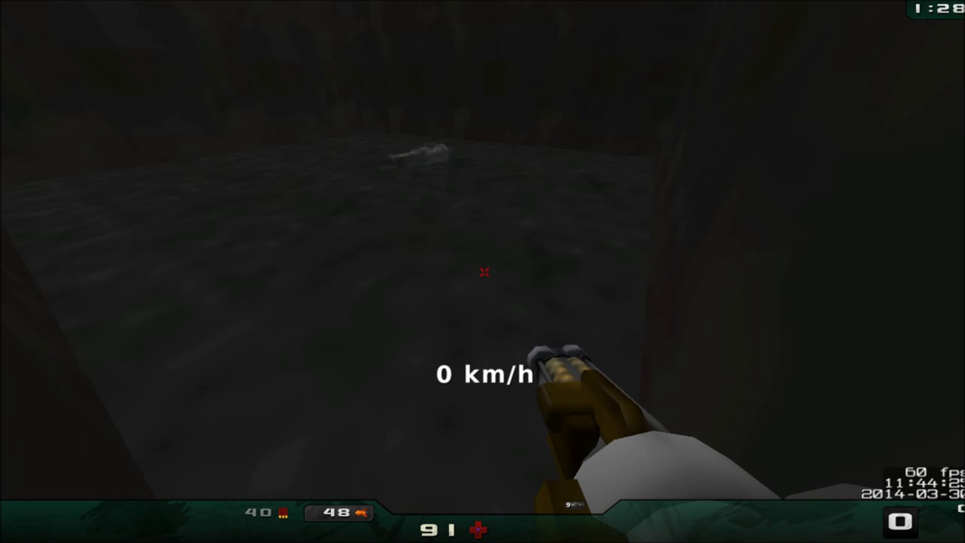
key("w")
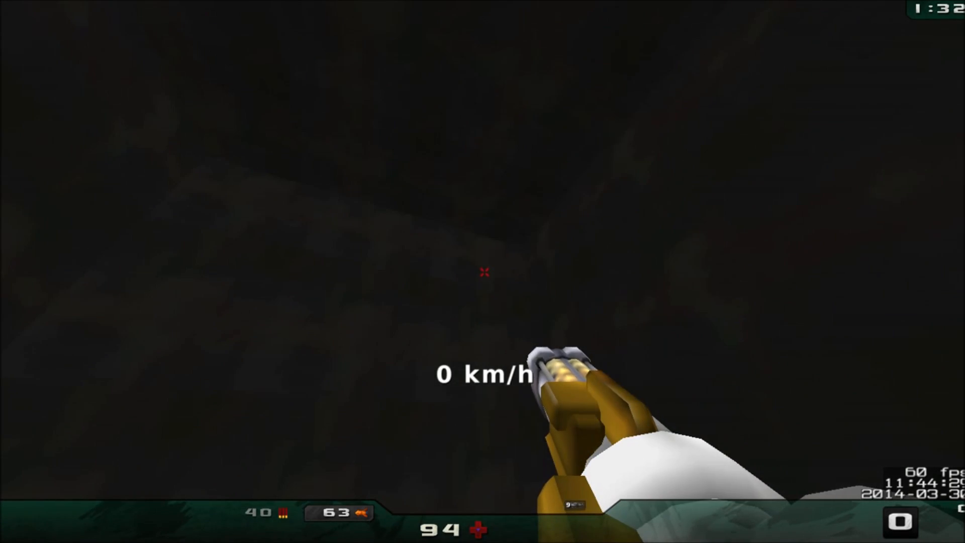
Circle the rocket launcher's spawn point to check its respawn, and collect the launcher once it reappears
key("w")
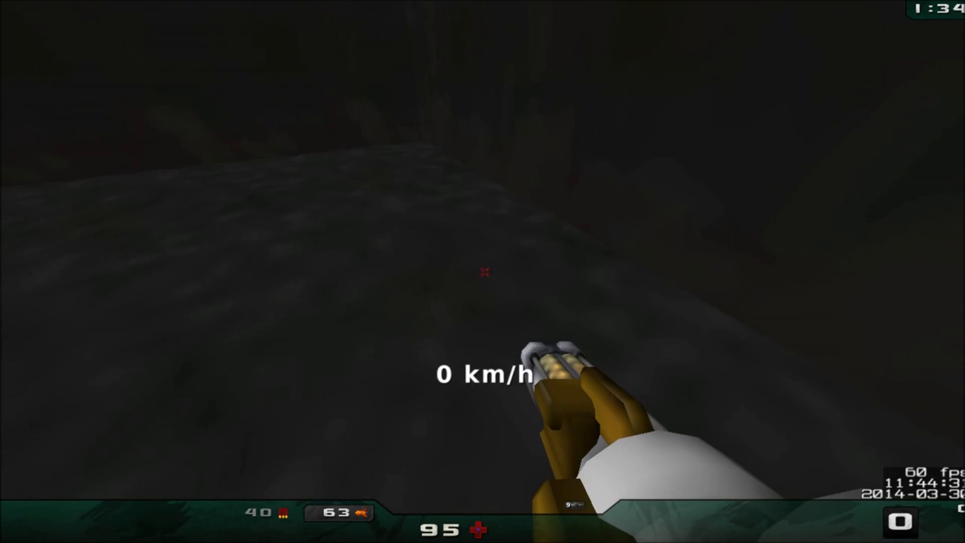
key("w")
key("s")
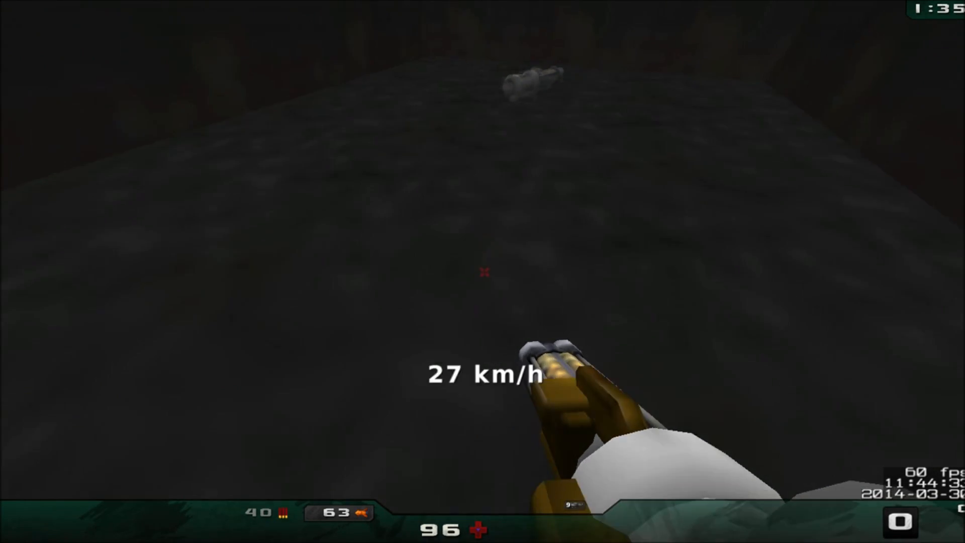
key("w")
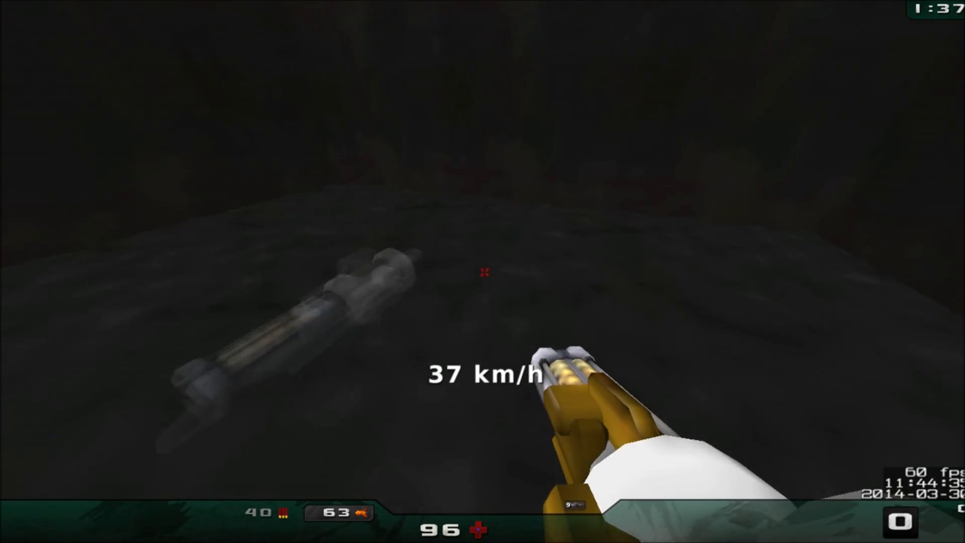
key("w")
key("w")
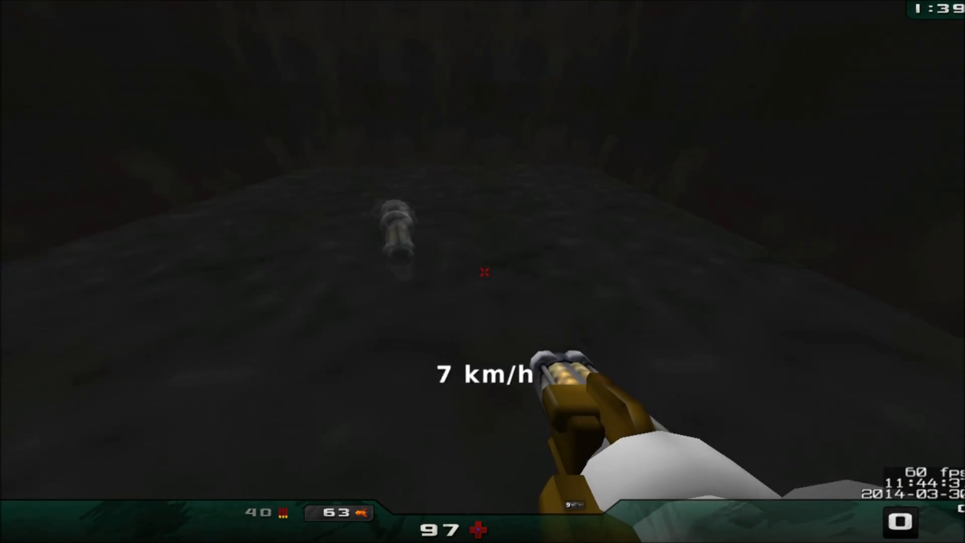
key("w")
key("w")
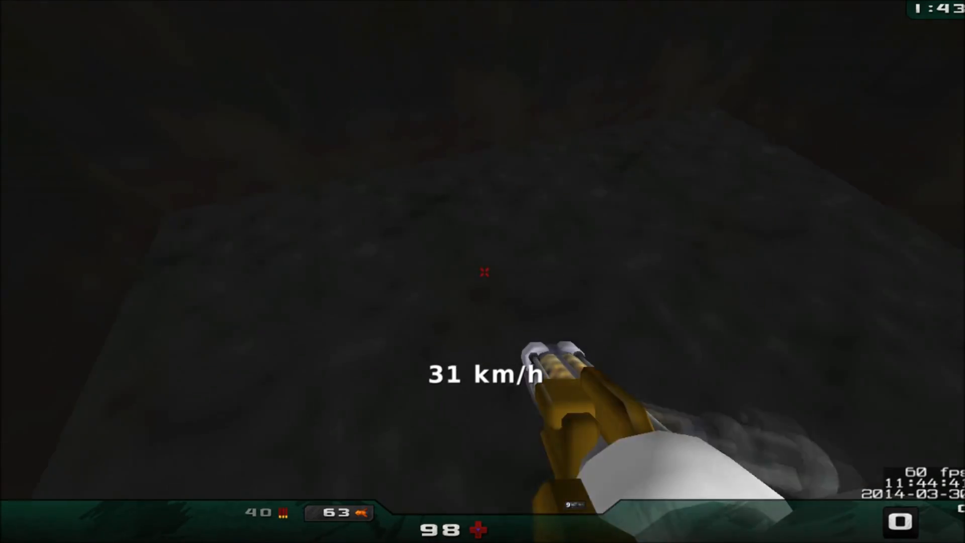
key("w")
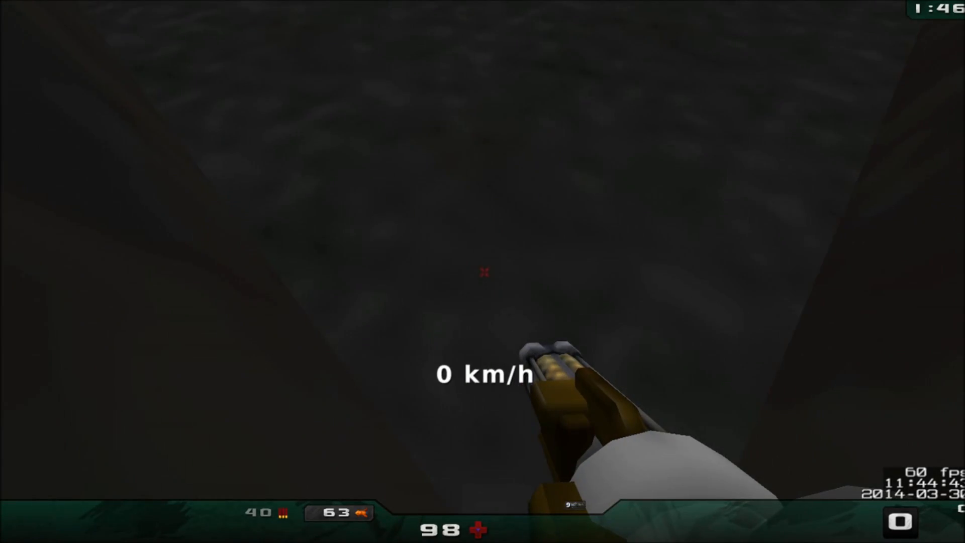
key("w")
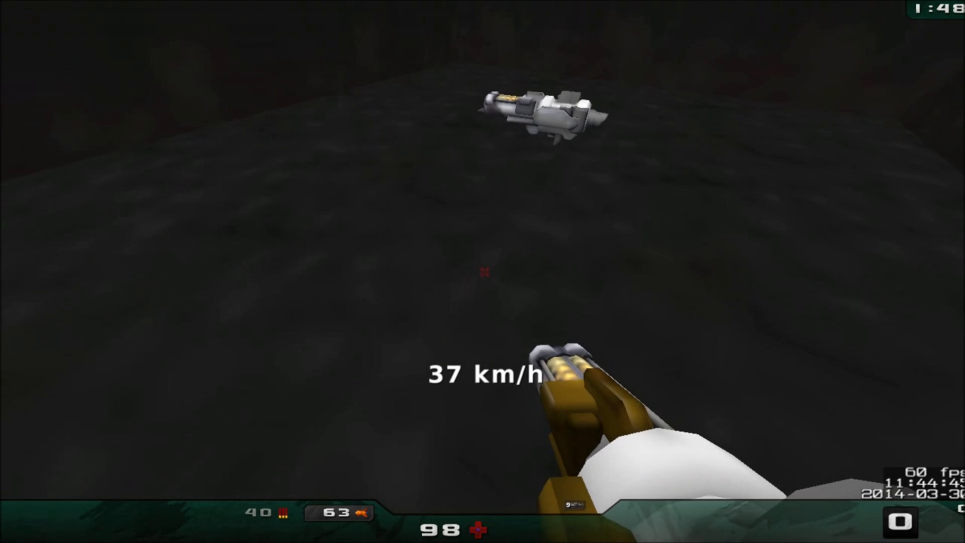
key("w")
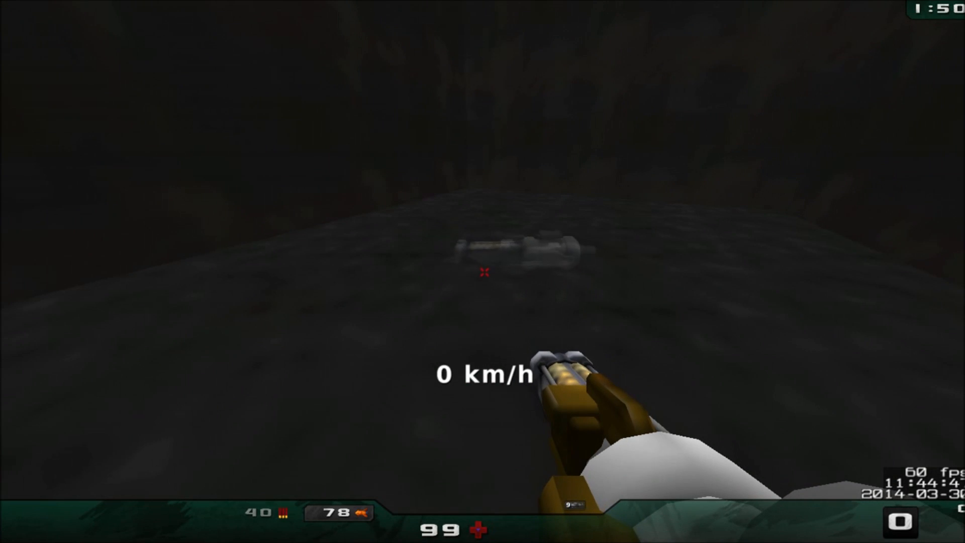